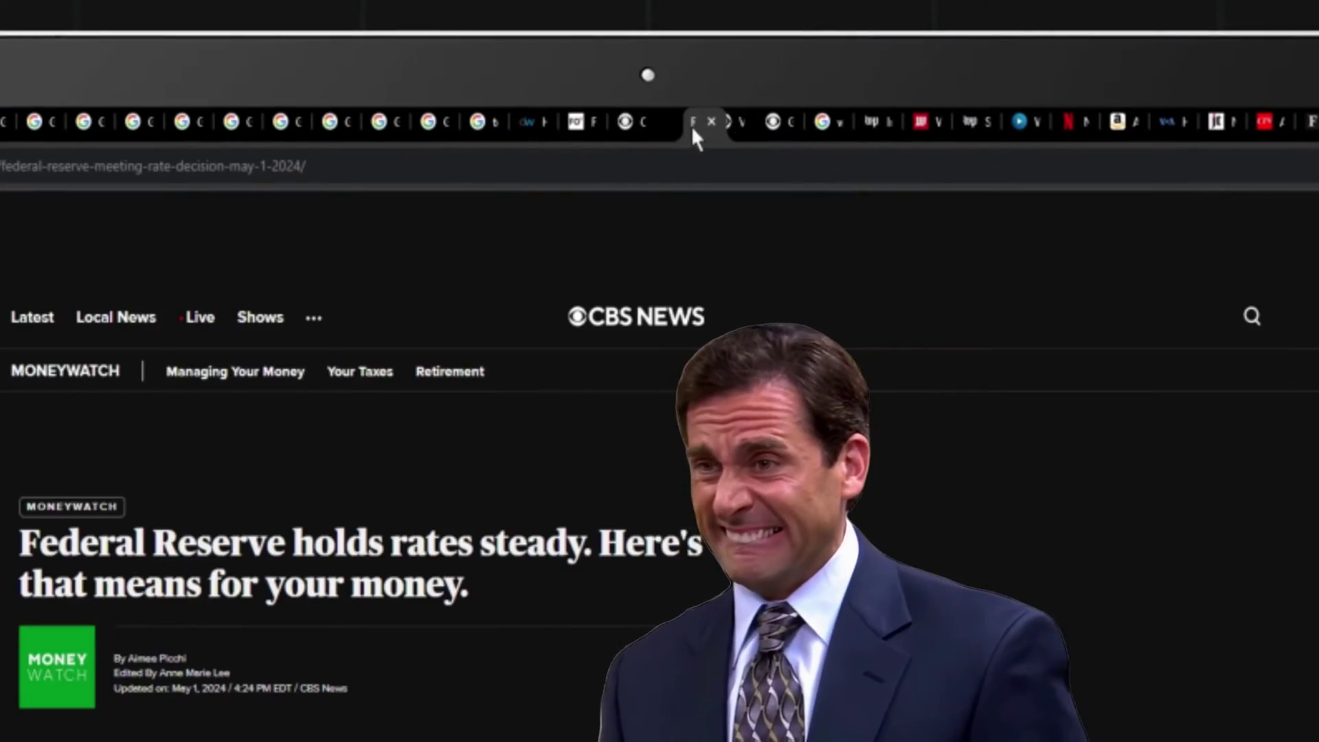
Step: Switch to another news article tab and add 'questions' to the personal dictionary
left_click(724, 123)
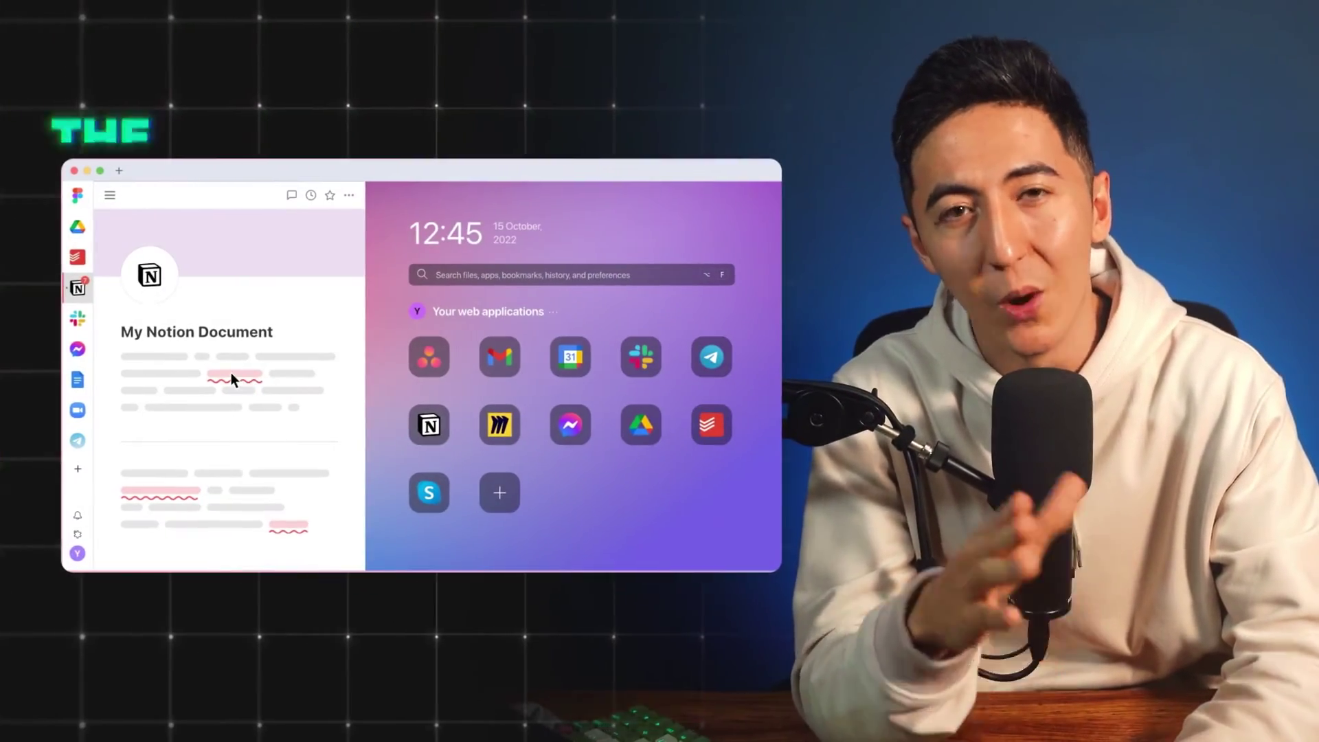
left_click(230, 373)
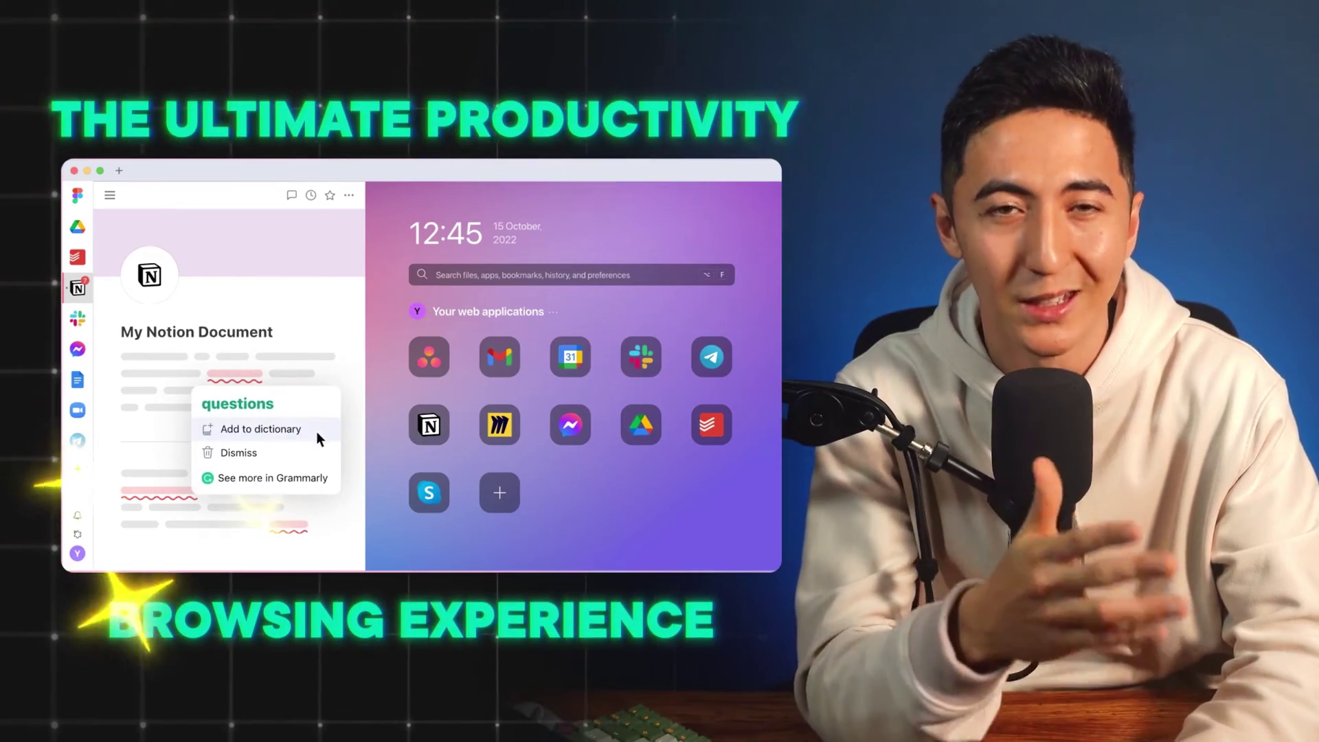
left_click(316, 432)
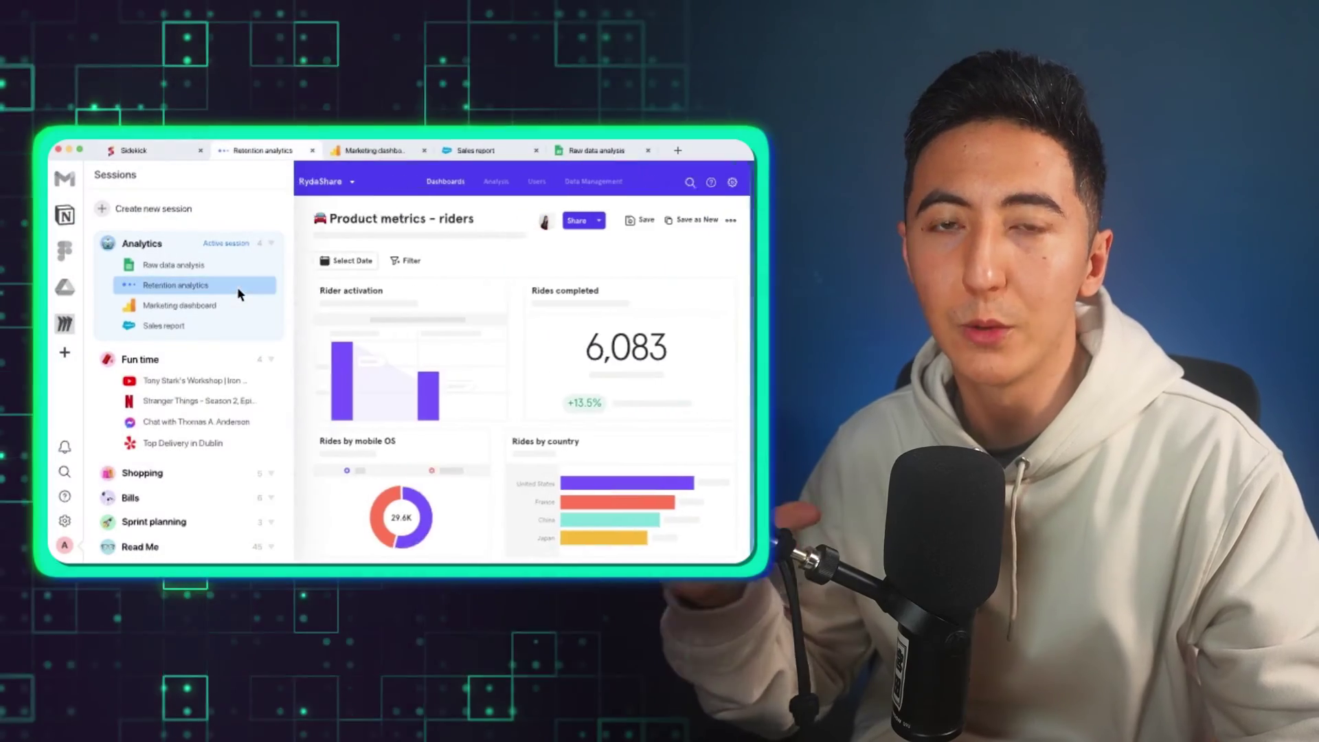
Step: Open the Raw data analysis tab, then go to the Fun time session's Top Delivery in Dublin tab
left_click(238, 268)
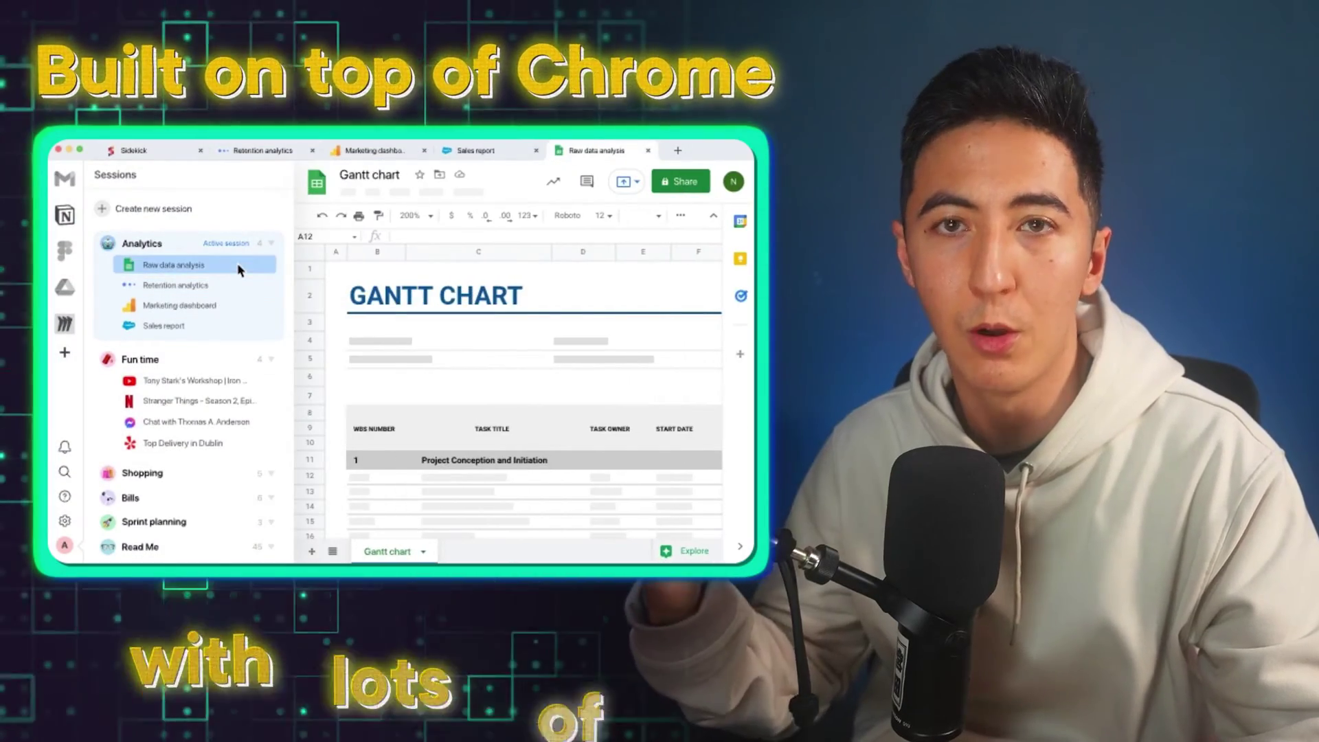
left_click(241, 360)
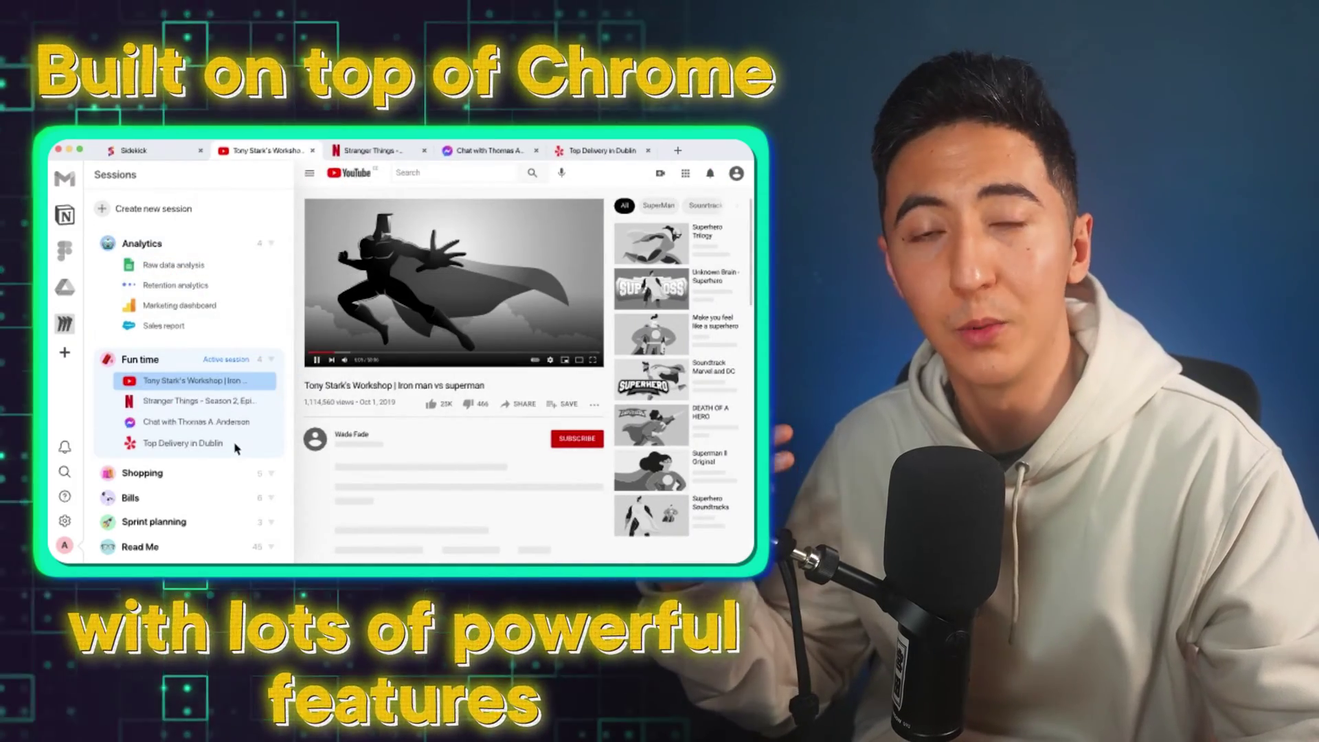
left_click(236, 446)
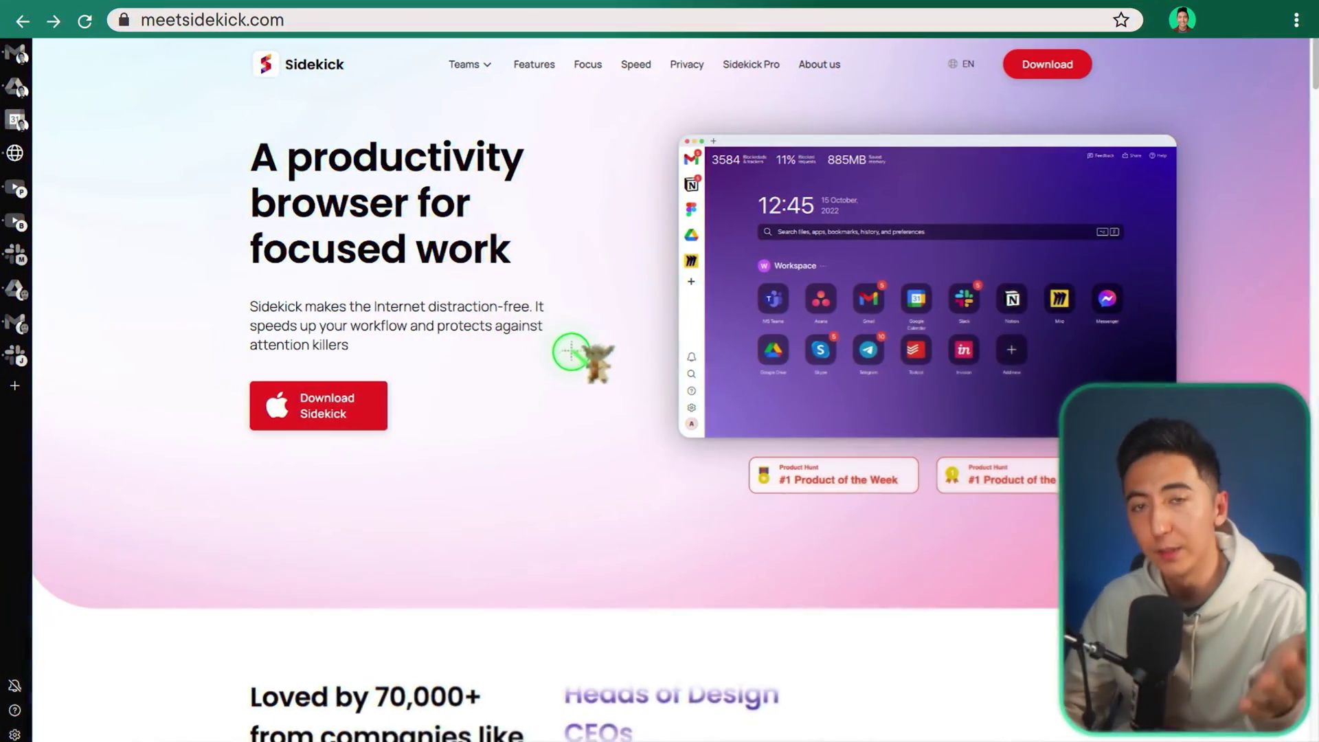
Step: Scroll down meetsidekick.com and slide the feature cards from Lightning-fast through Private to Streamlined
scroll(514, 404, "down", 4)
scroll(513, 404, "down", 8)
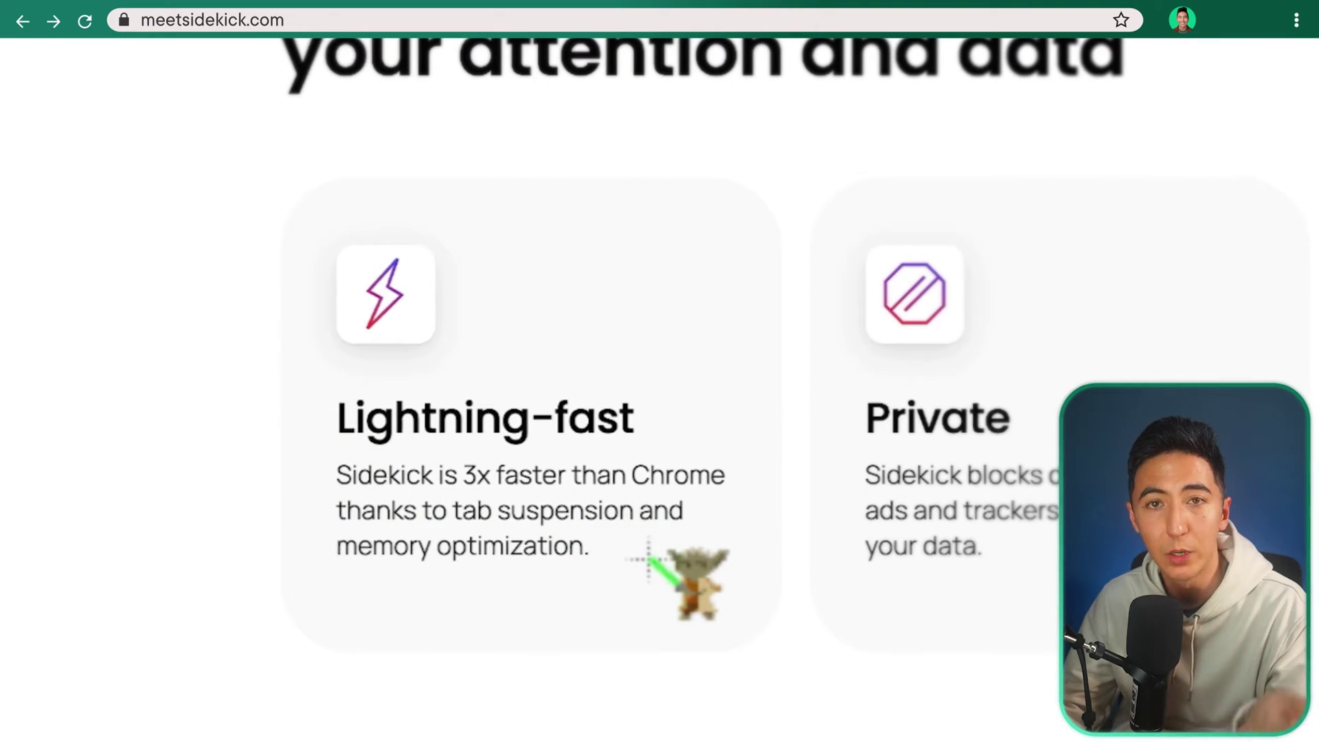
scroll(618, 549, "right", 5)
left_click(586, 537)
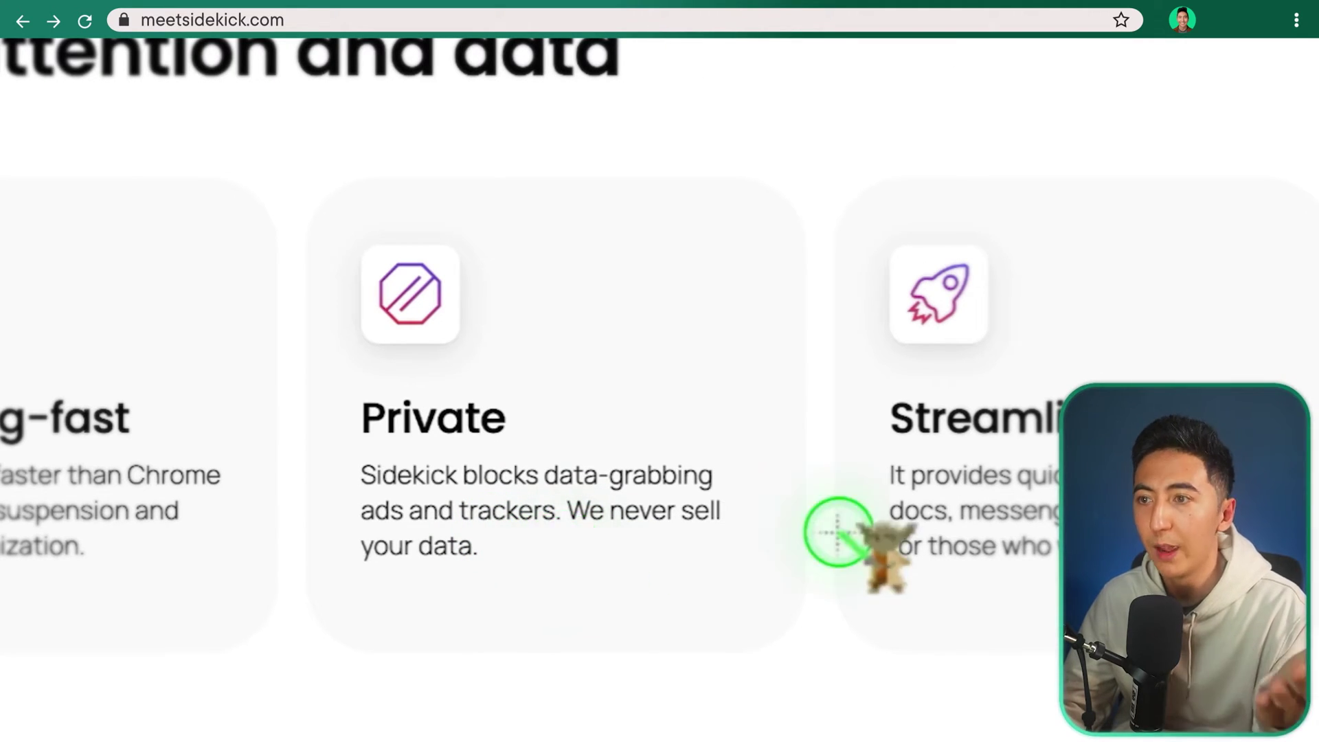
scroll(959, 577, "right", 5)
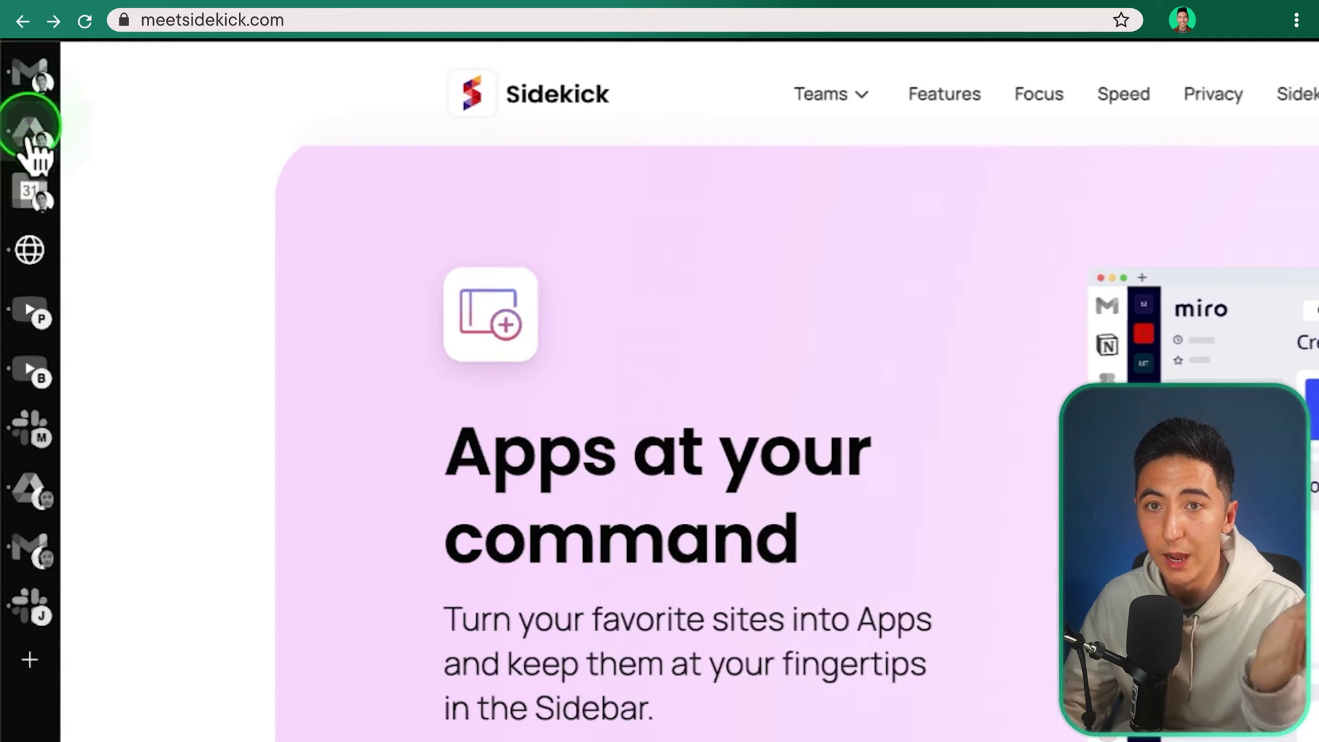
left_click(36, 592)
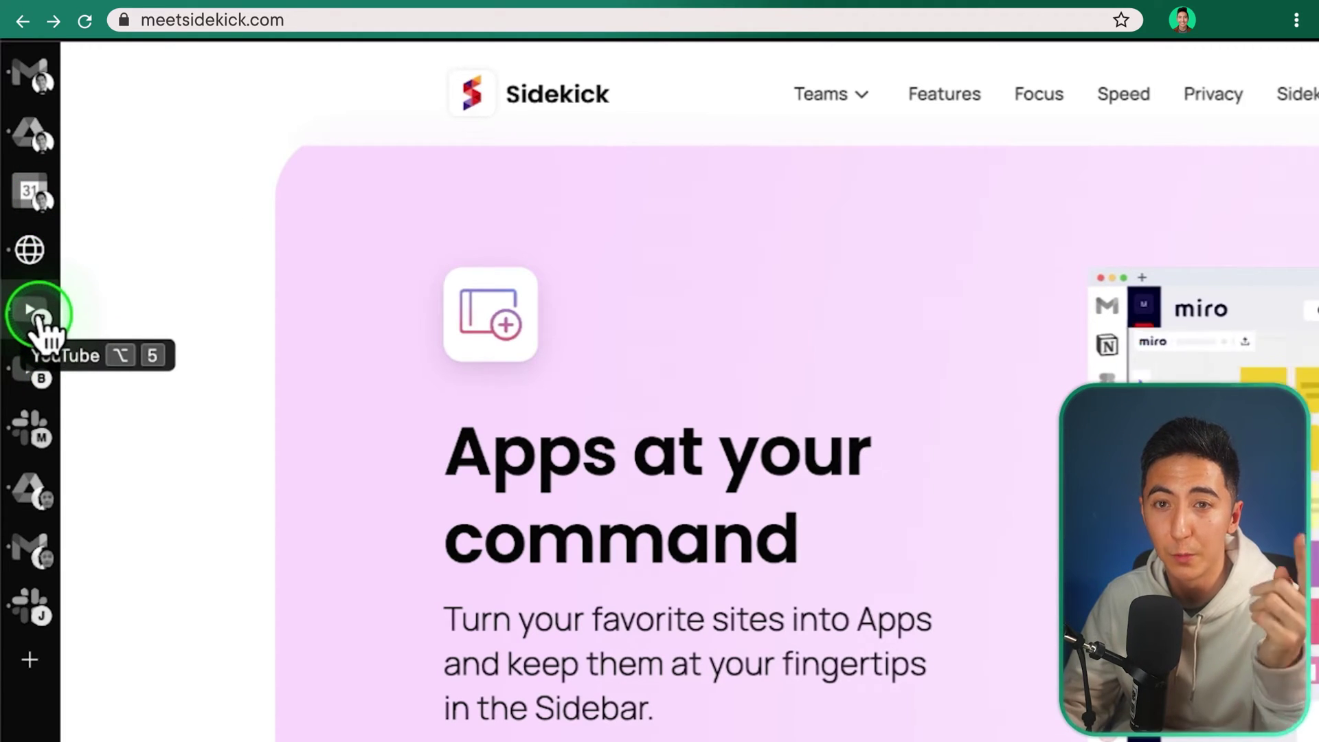
scroll(34, 398, "down", 10)
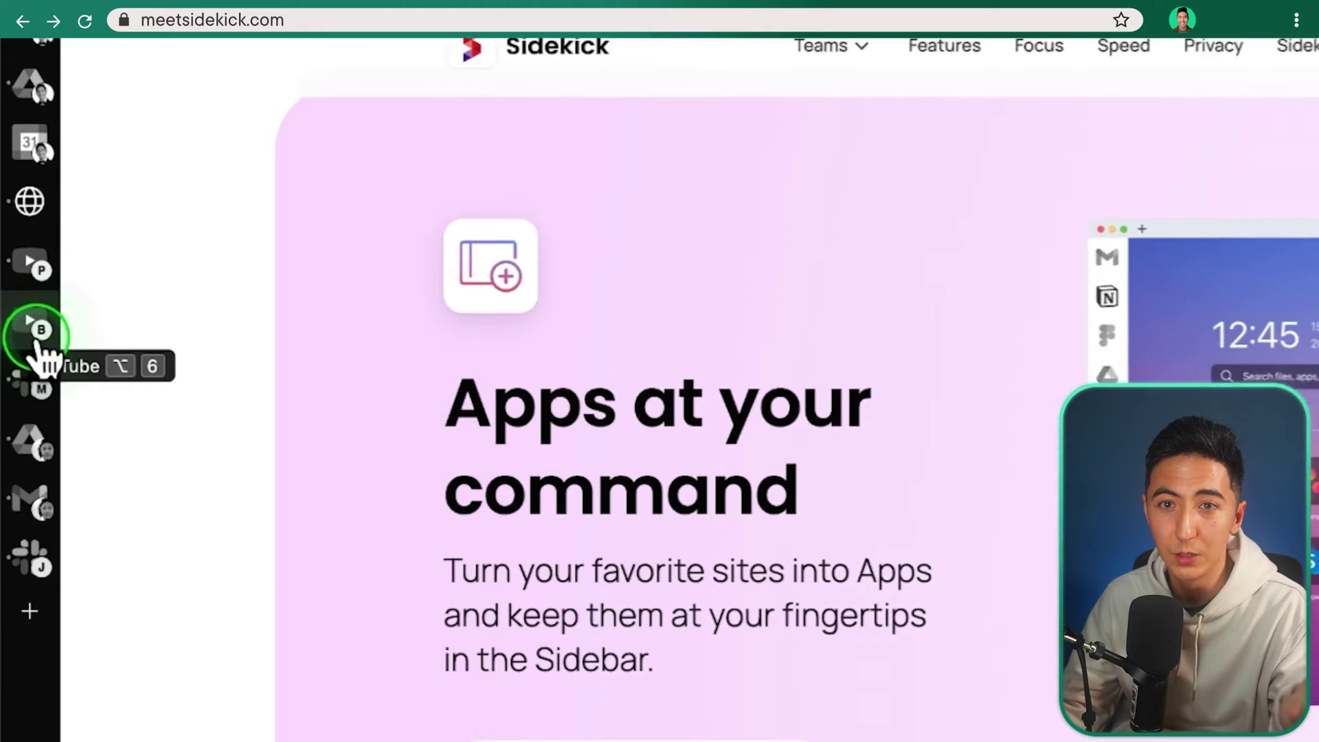
left_click(30, 558)
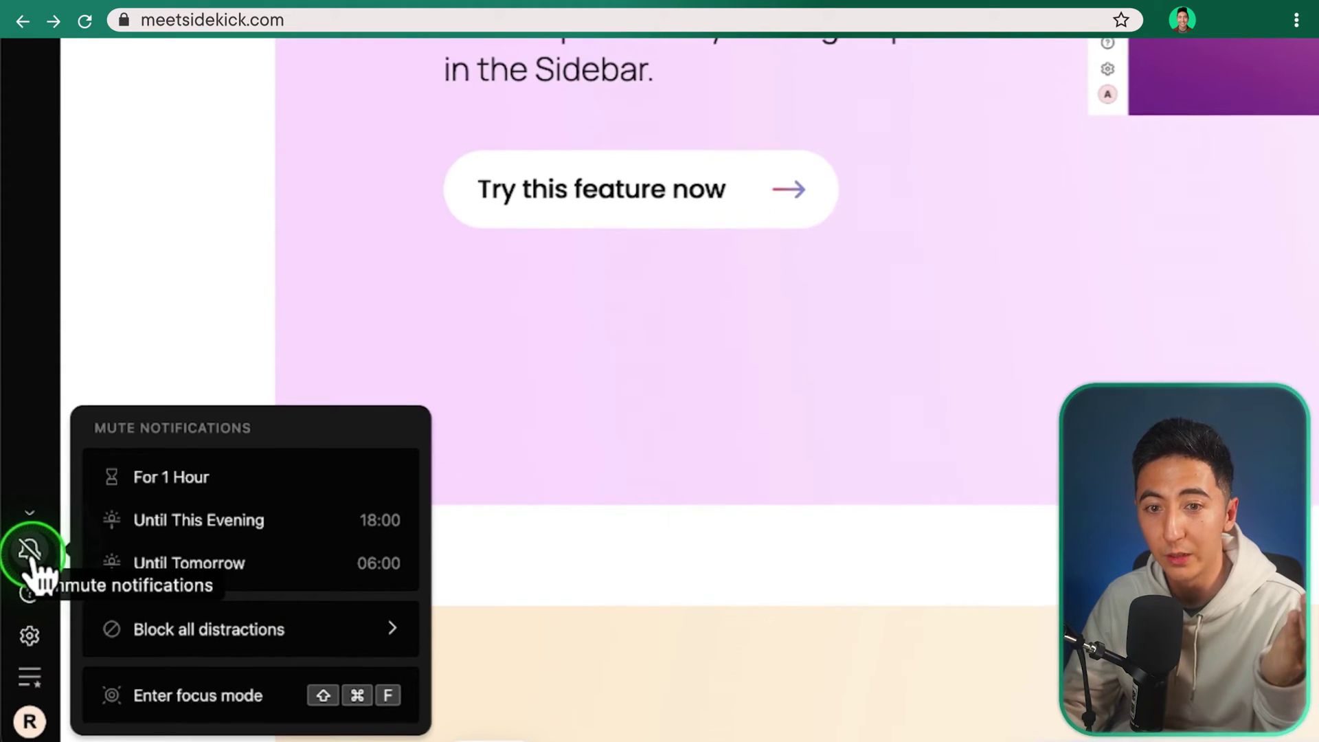
scroll(660, 412, "up", 10)
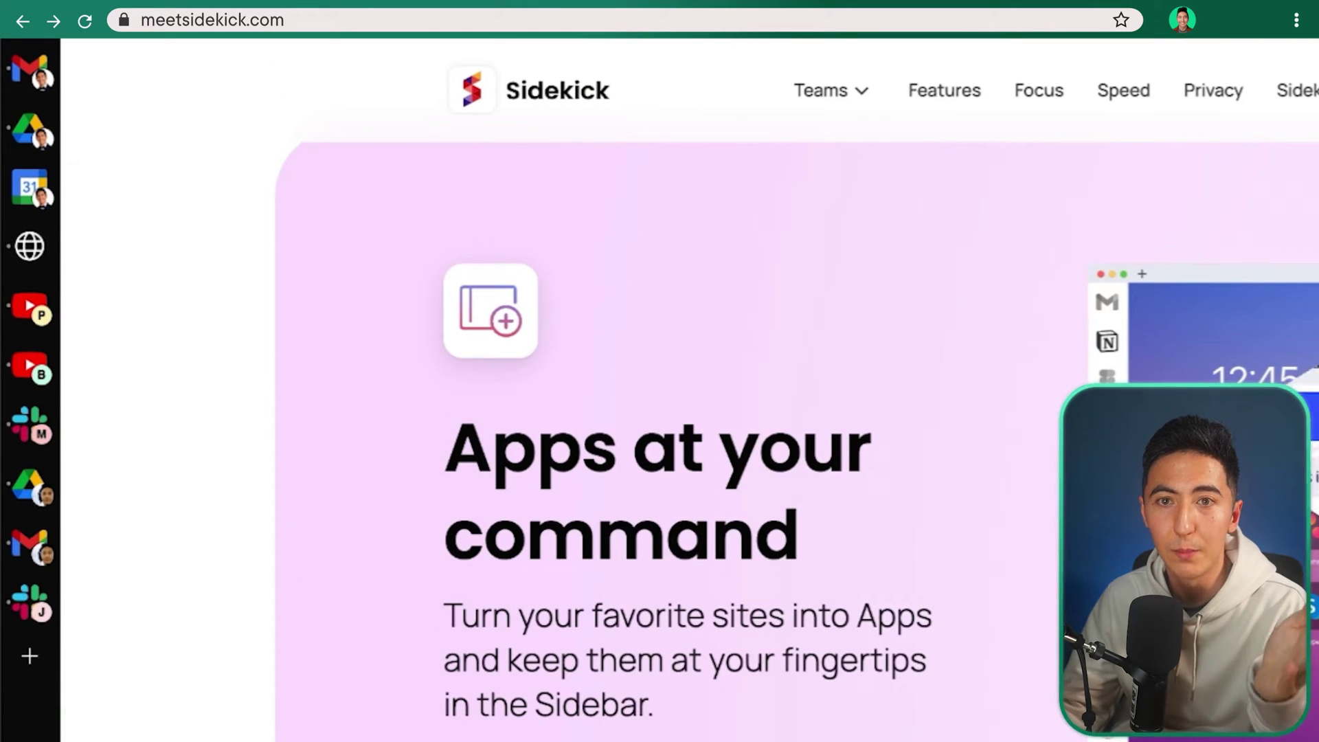
left_click(36, 317)
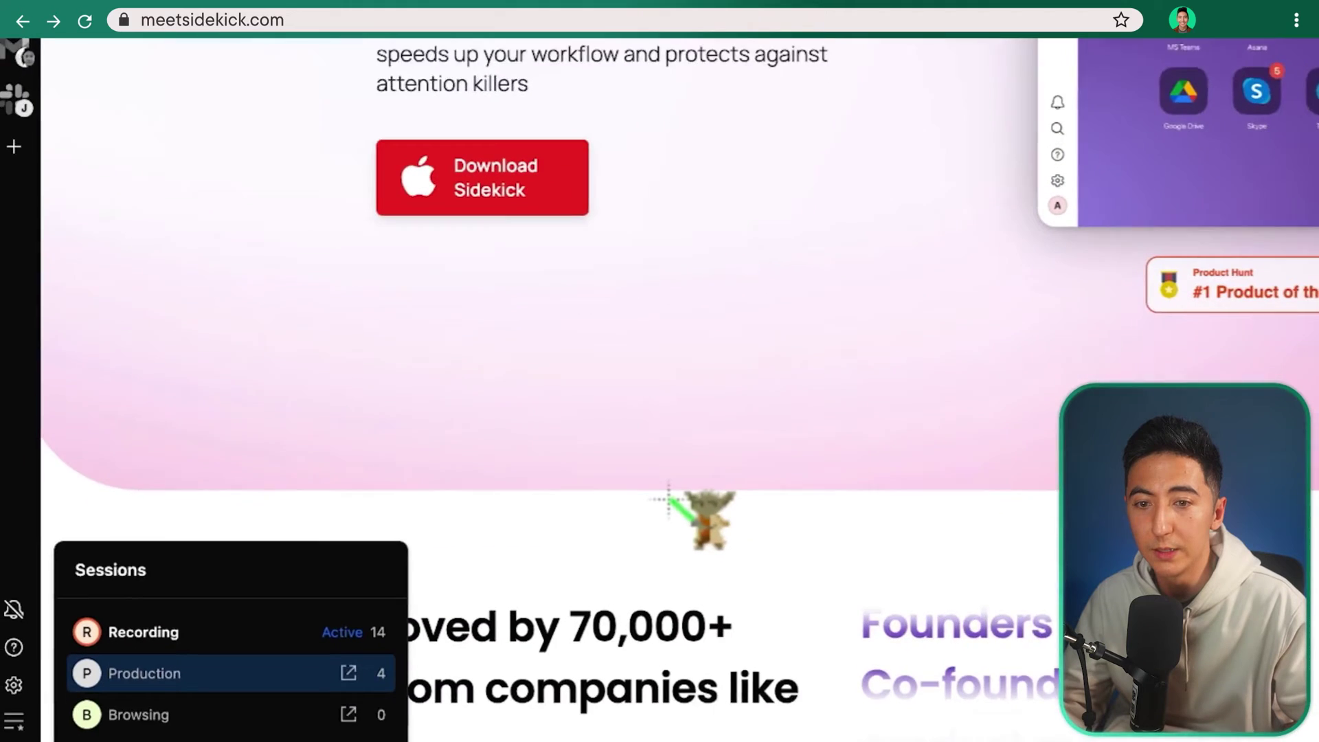
Step: Switch to the Browsing session from the sessions list (Super+Shift+S)
key("Down")
key("Down")
key("Down")
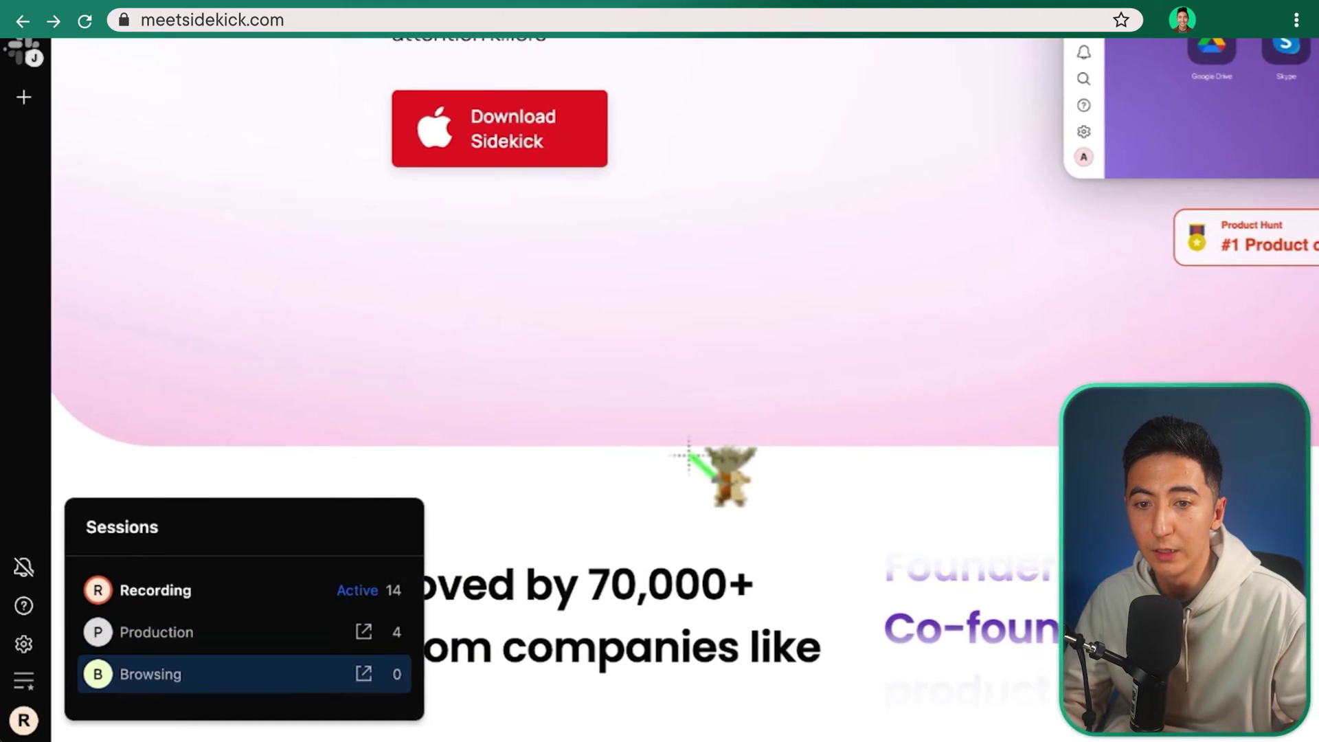
key("Down")
key("Down")
key("Down")
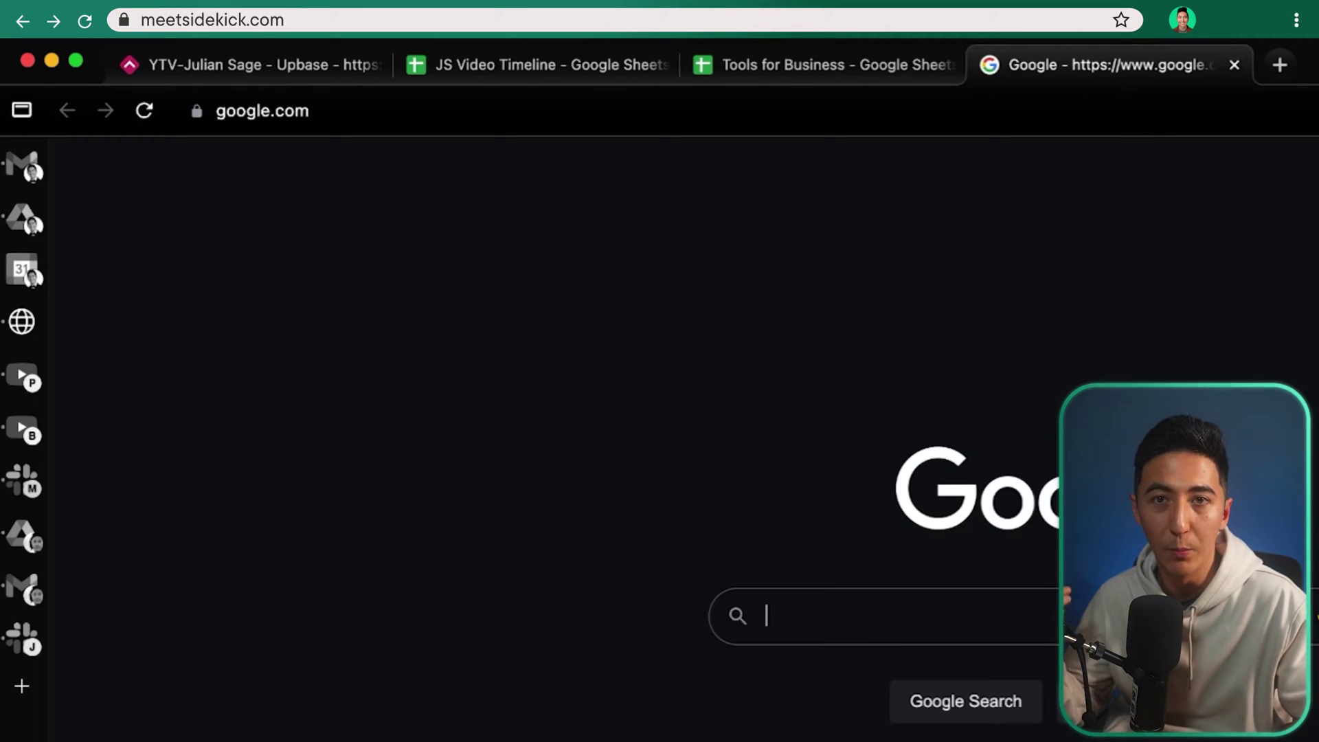
key("super+shift+s")
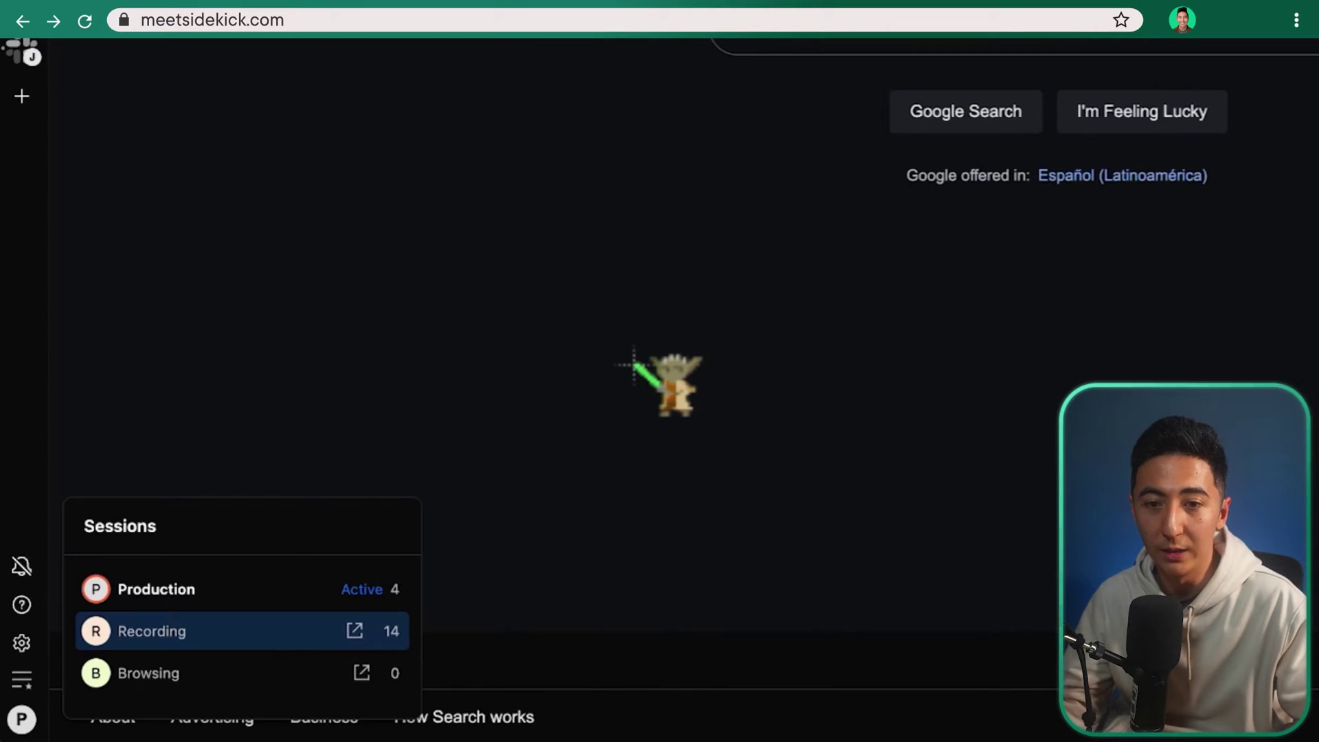
key("Down")
key("Return")
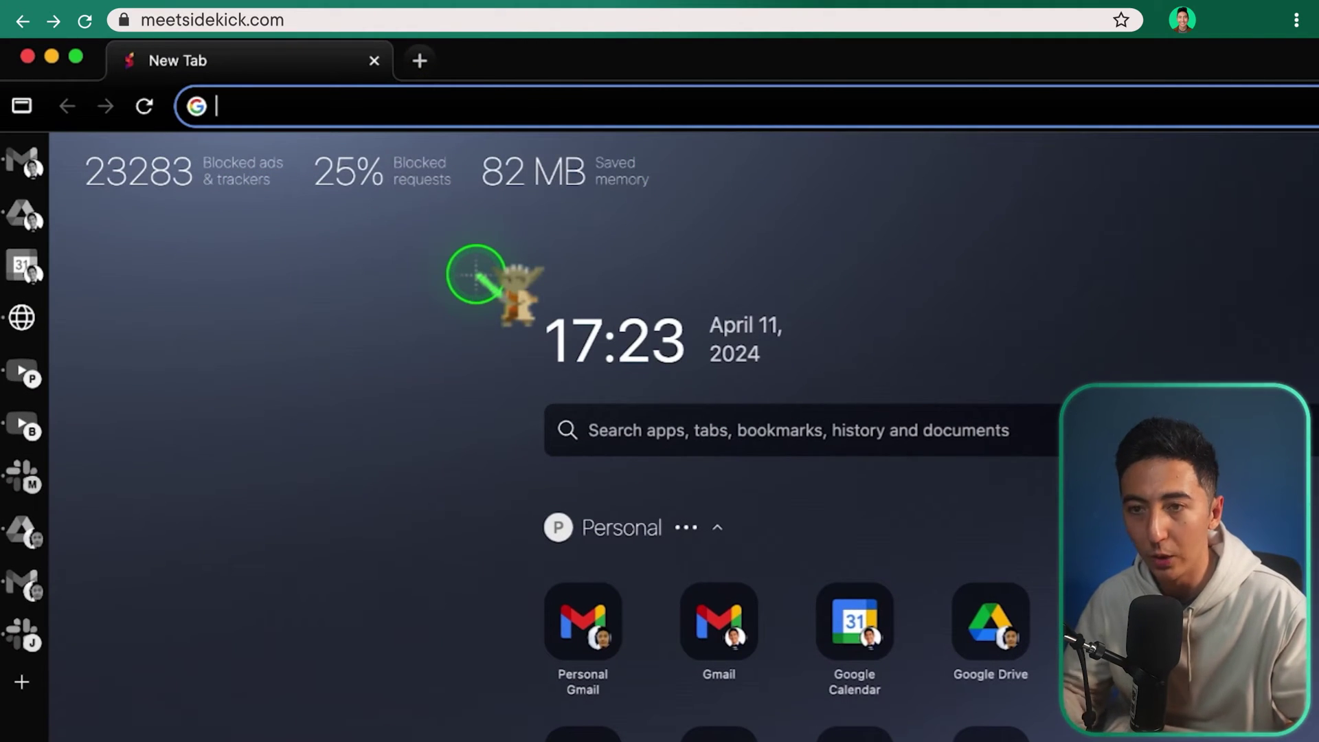
Step: Load google.com in the new tab, fixing the mistyped last letter
type("google.cok")
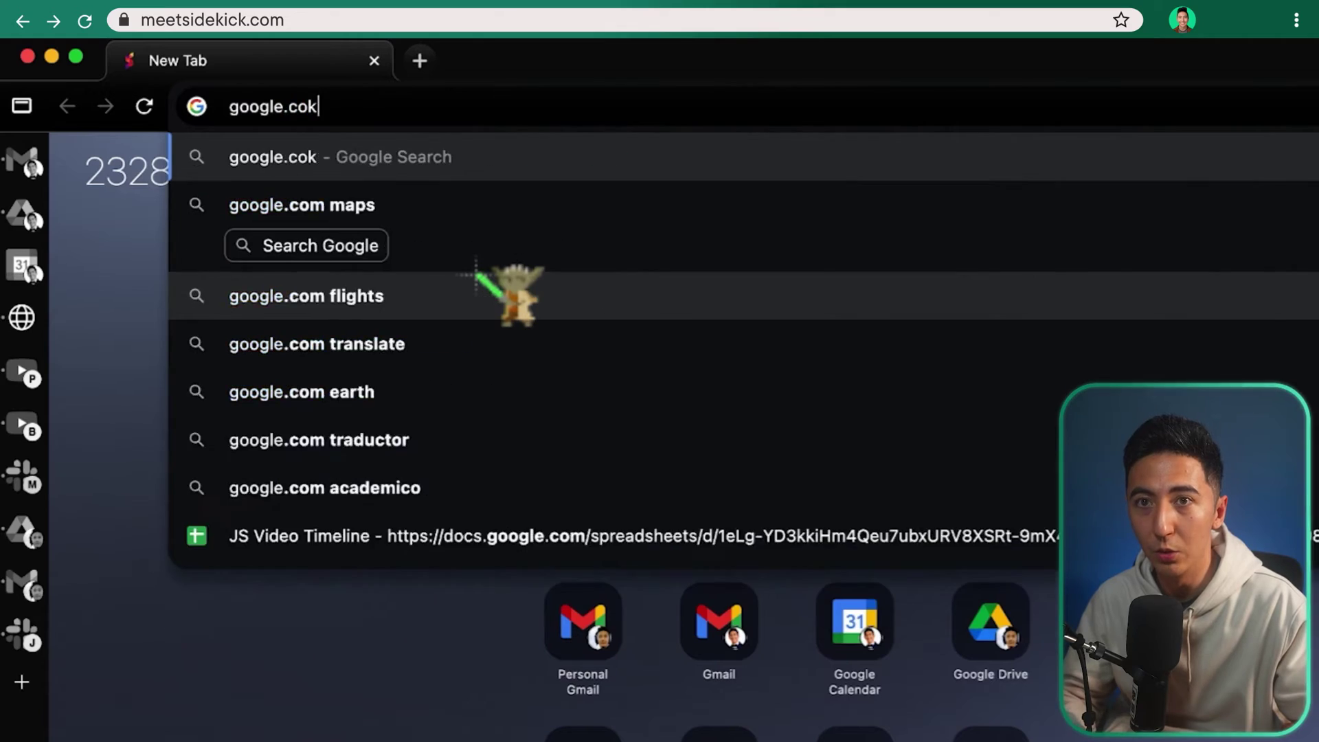
key("BackSpace")
type("m")
key("Return")
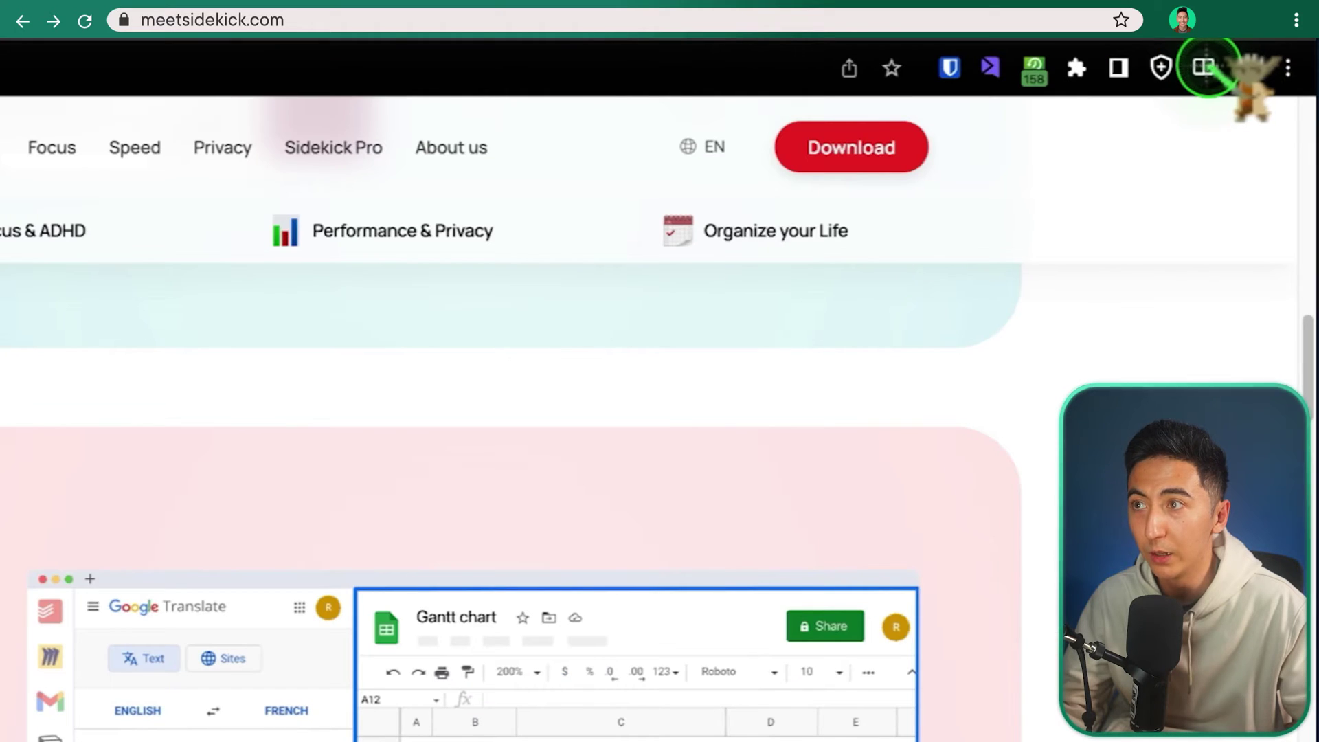
Step: Show the Sidekick Browser AppSumo page in split view and swap the two panes
left_click(1203, 67)
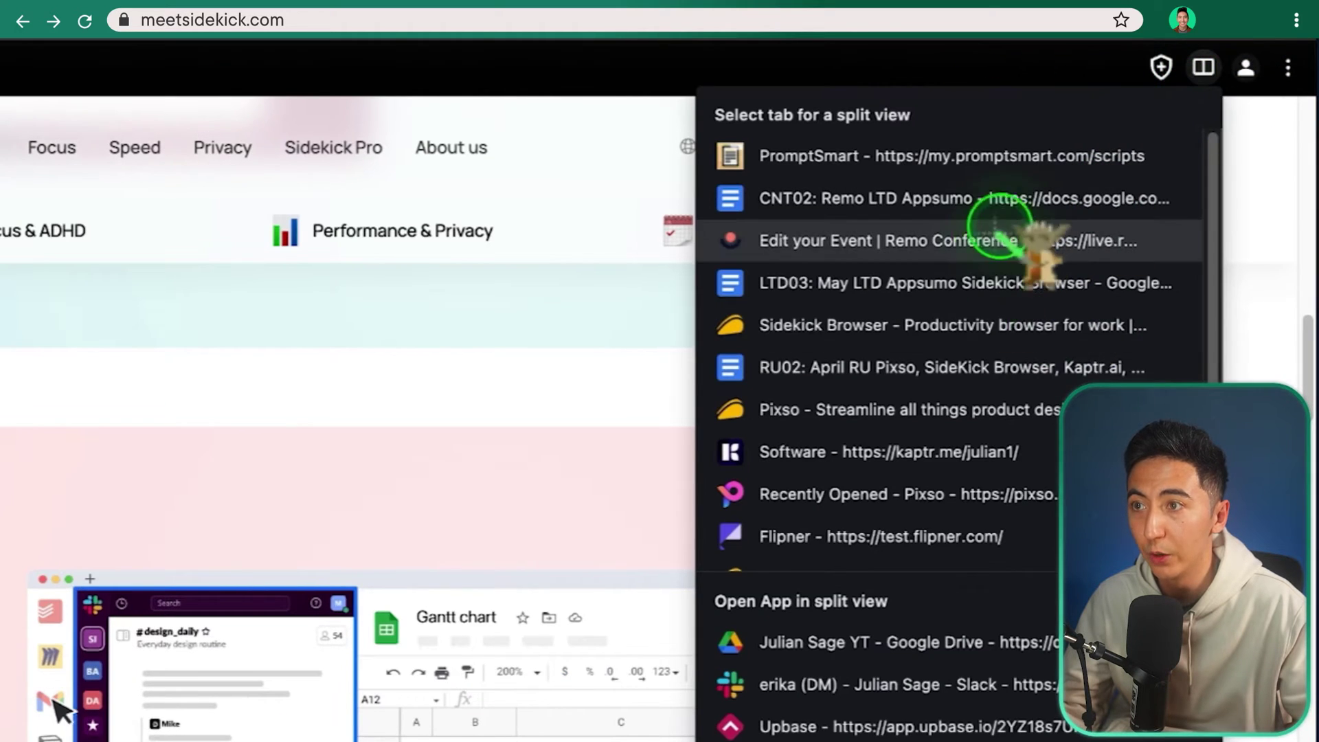
left_click(848, 325)
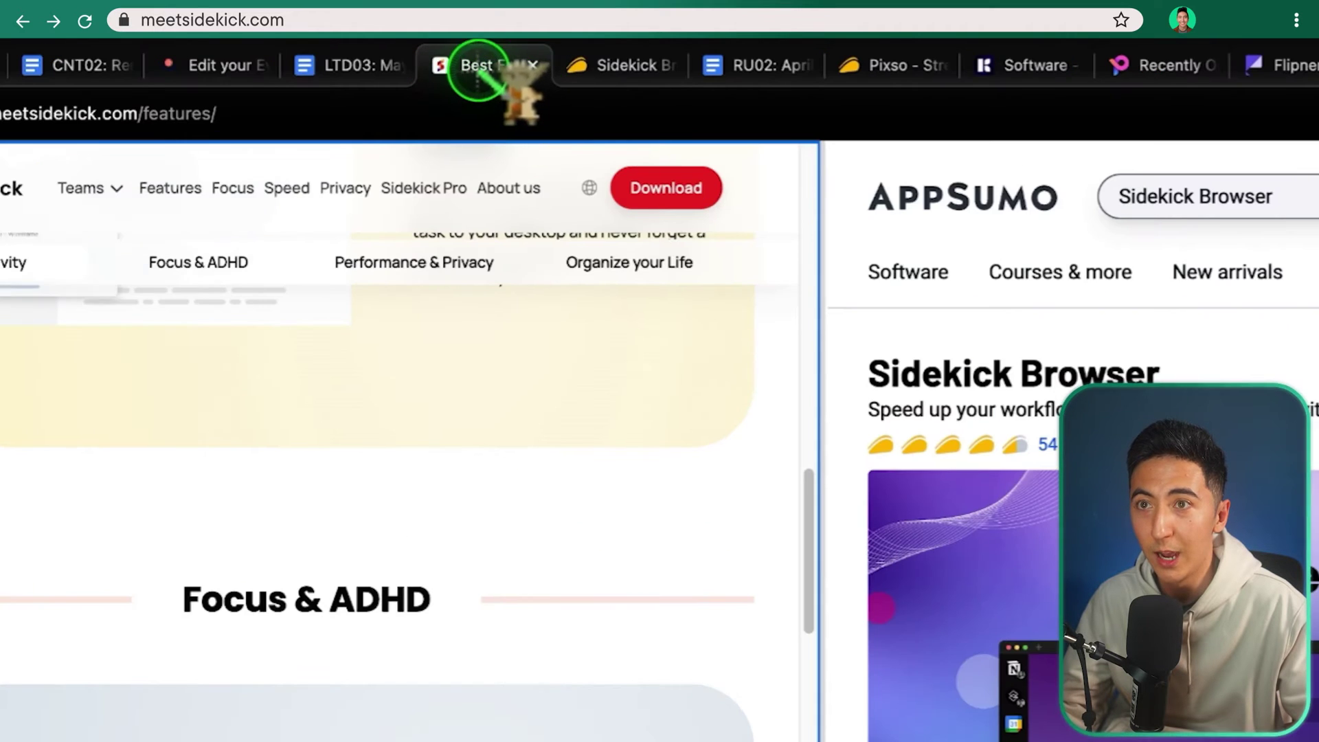
left_click_drag(477, 68, 615, 81)
Step: Open and close the AppSumo account menu, turn off split view, and return to the AppSumo page
left_click(610, 197)
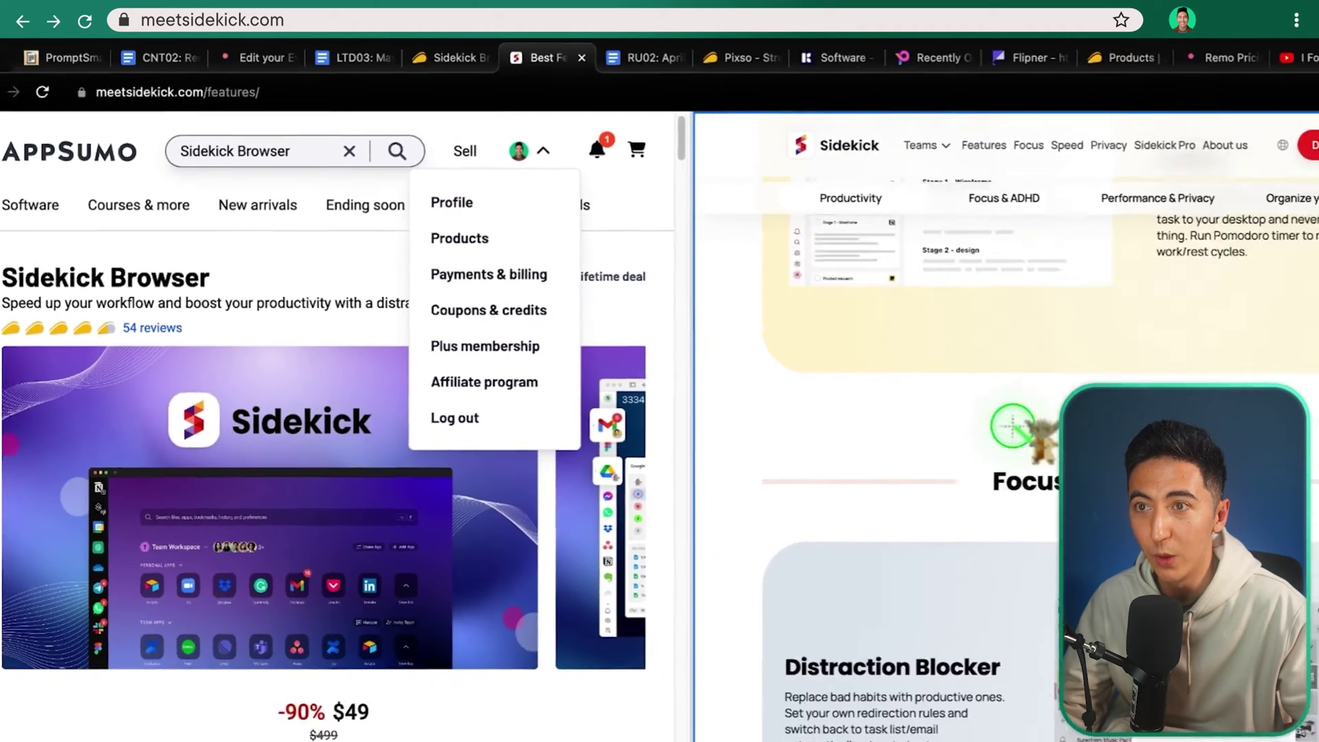
scroll(1247, 664, "up", 10)
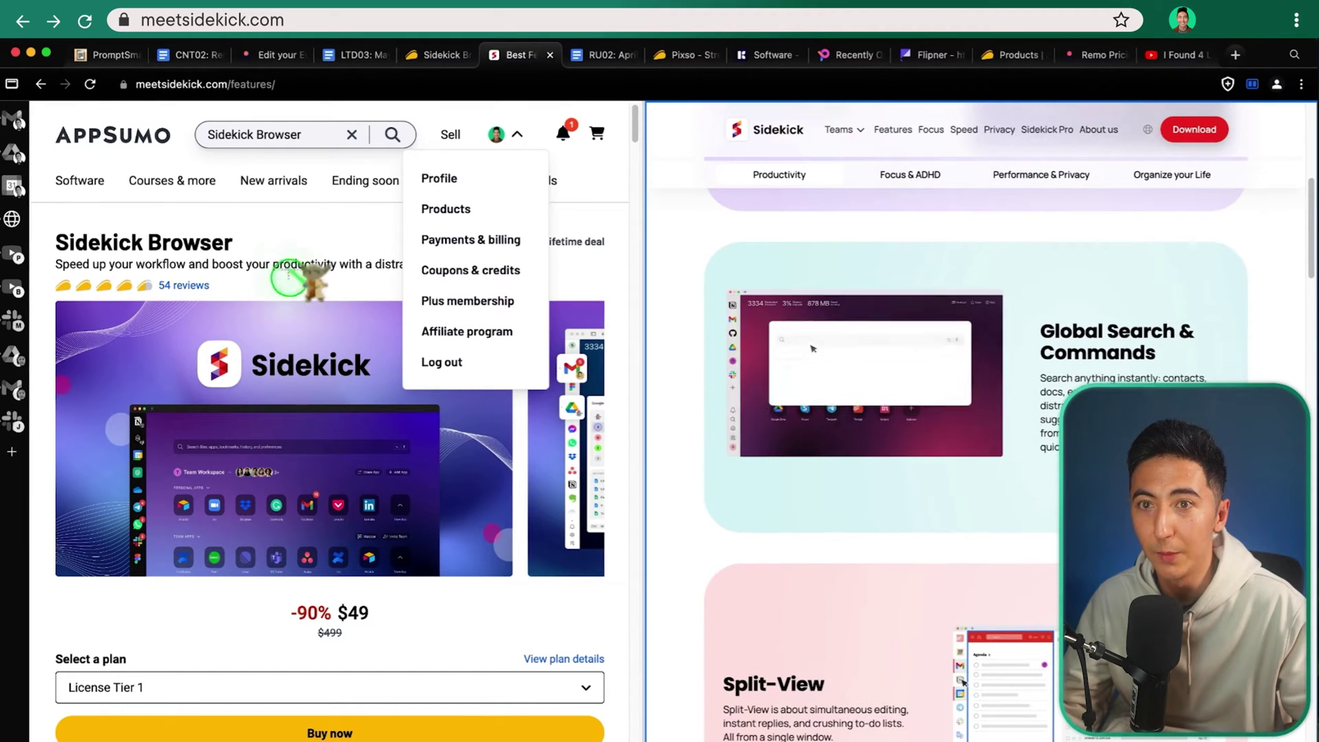
left_click(287, 261)
scroll(893, 413, "down", 5)
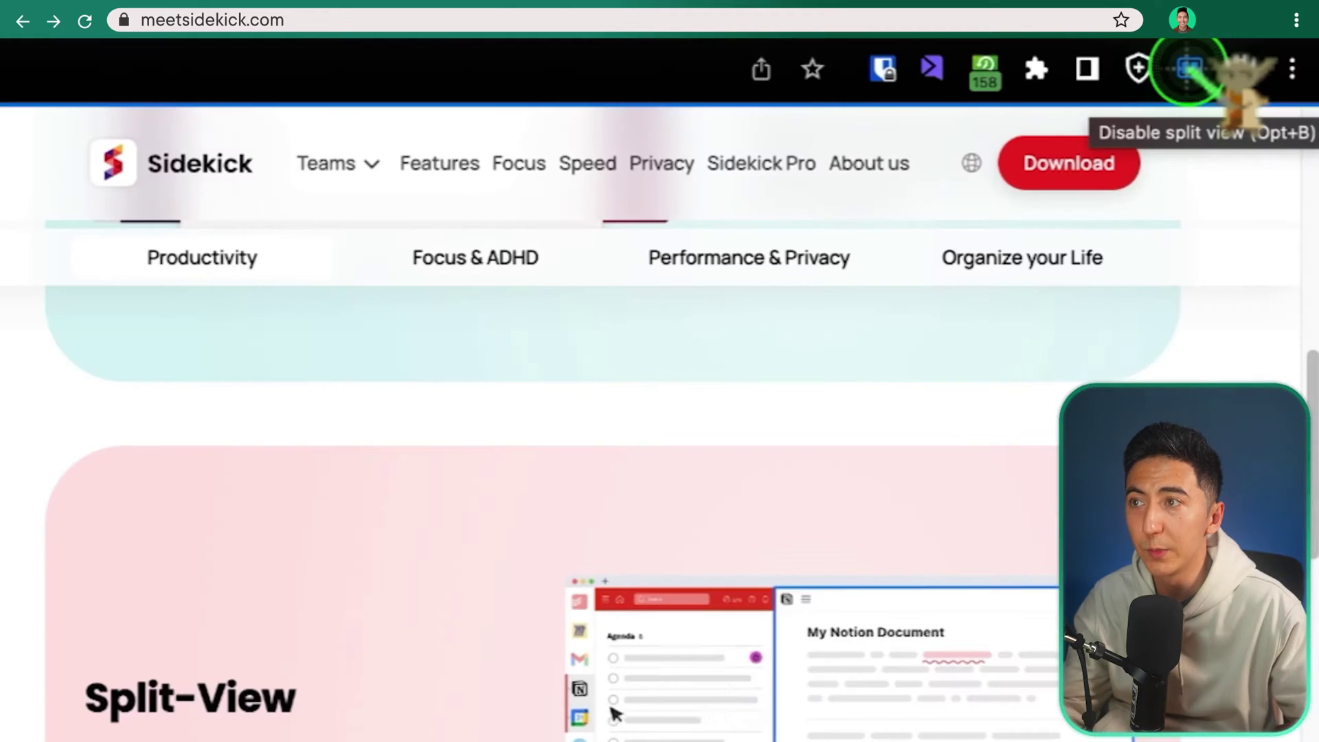
left_click(1188, 69)
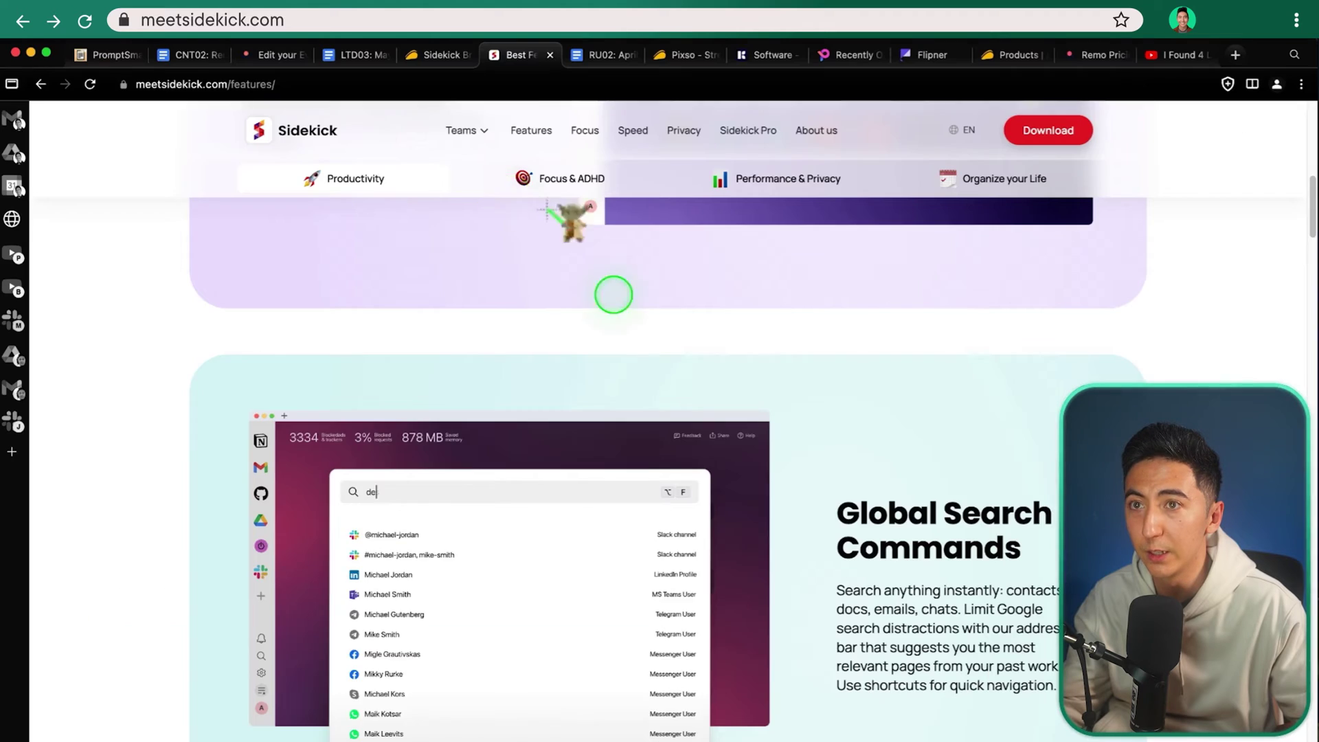
left_click(440, 55)
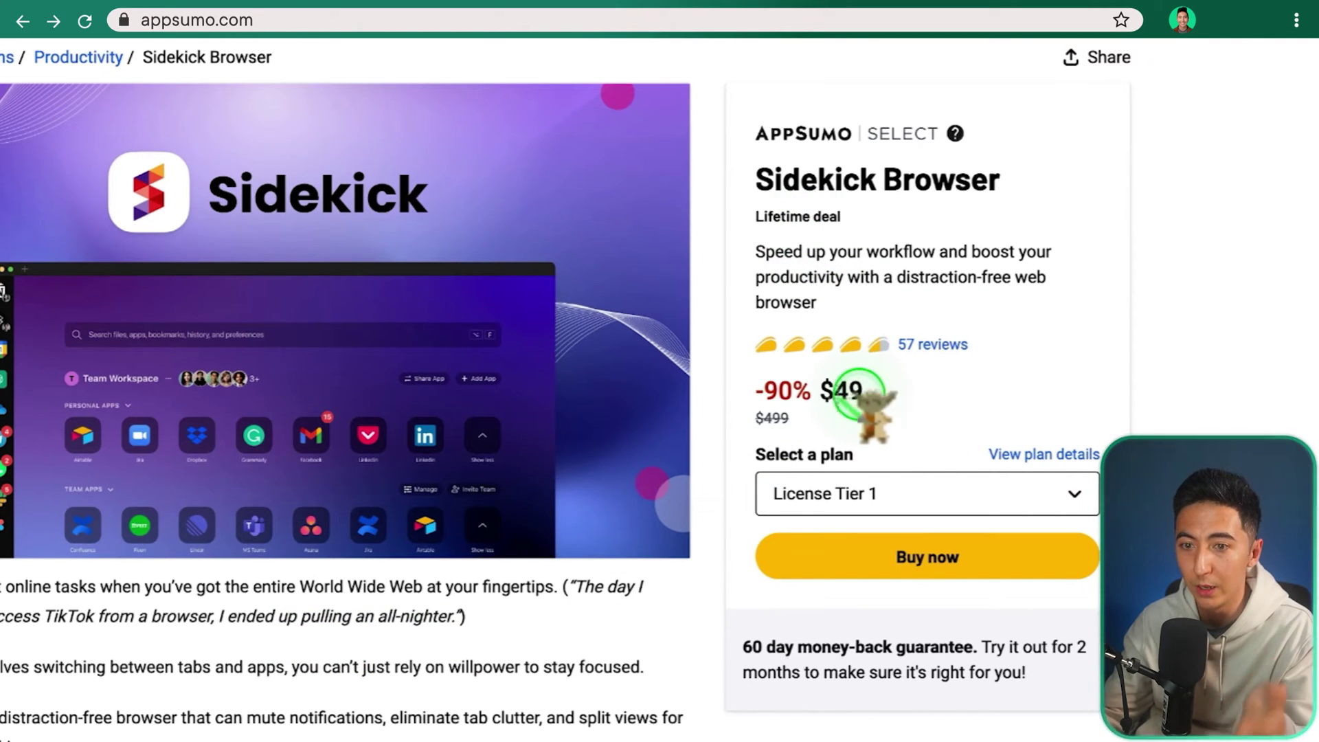
Step: Scroll the AppSumo deal page past the terms and features to the $49 License Tier 1 card
scroll(495, 480, "down", 15)
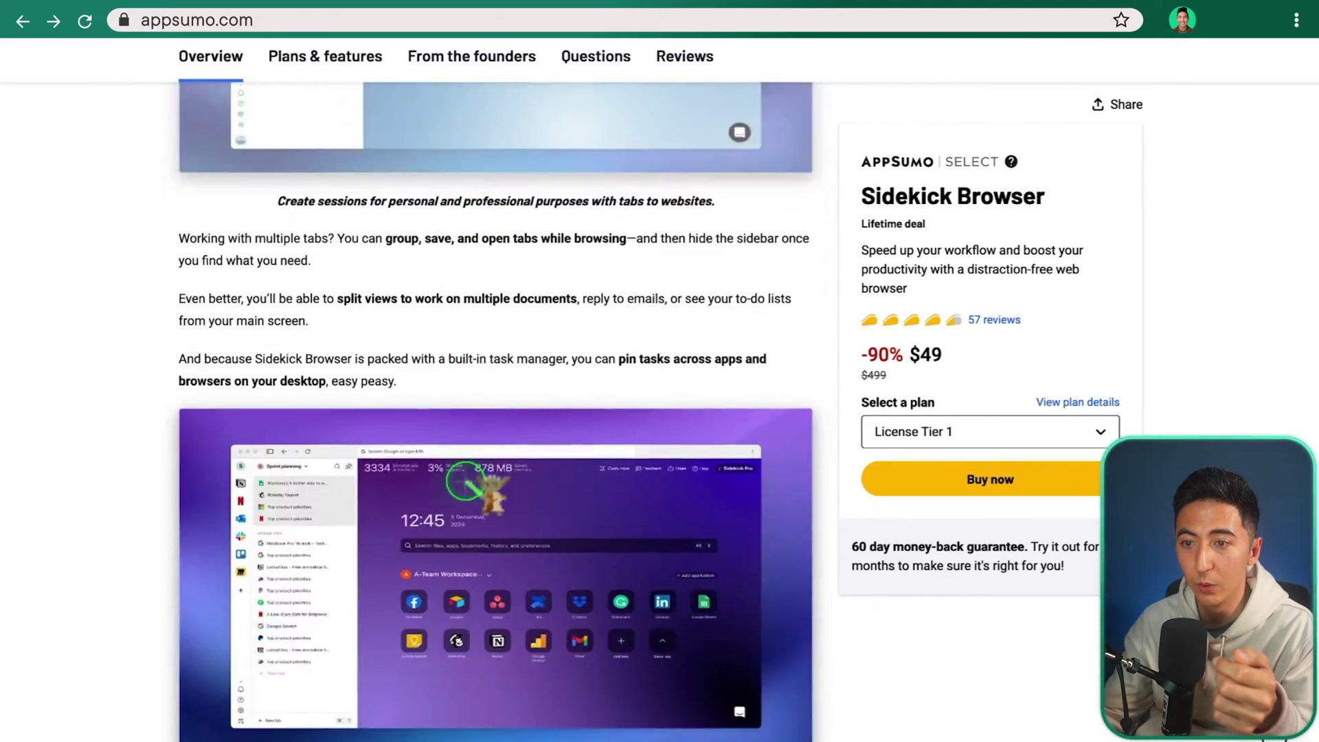
scroll(467, 484, "down", 10)
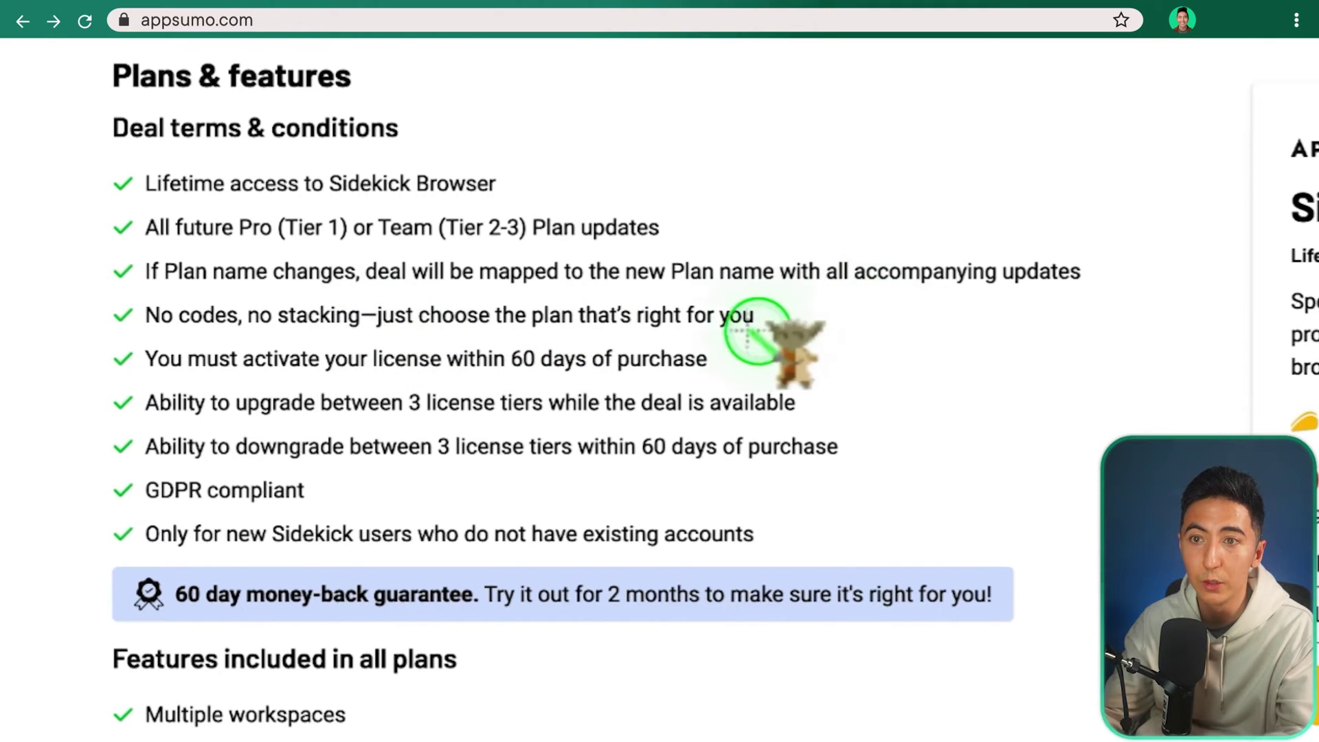
scroll(174, 440, "down", 1)
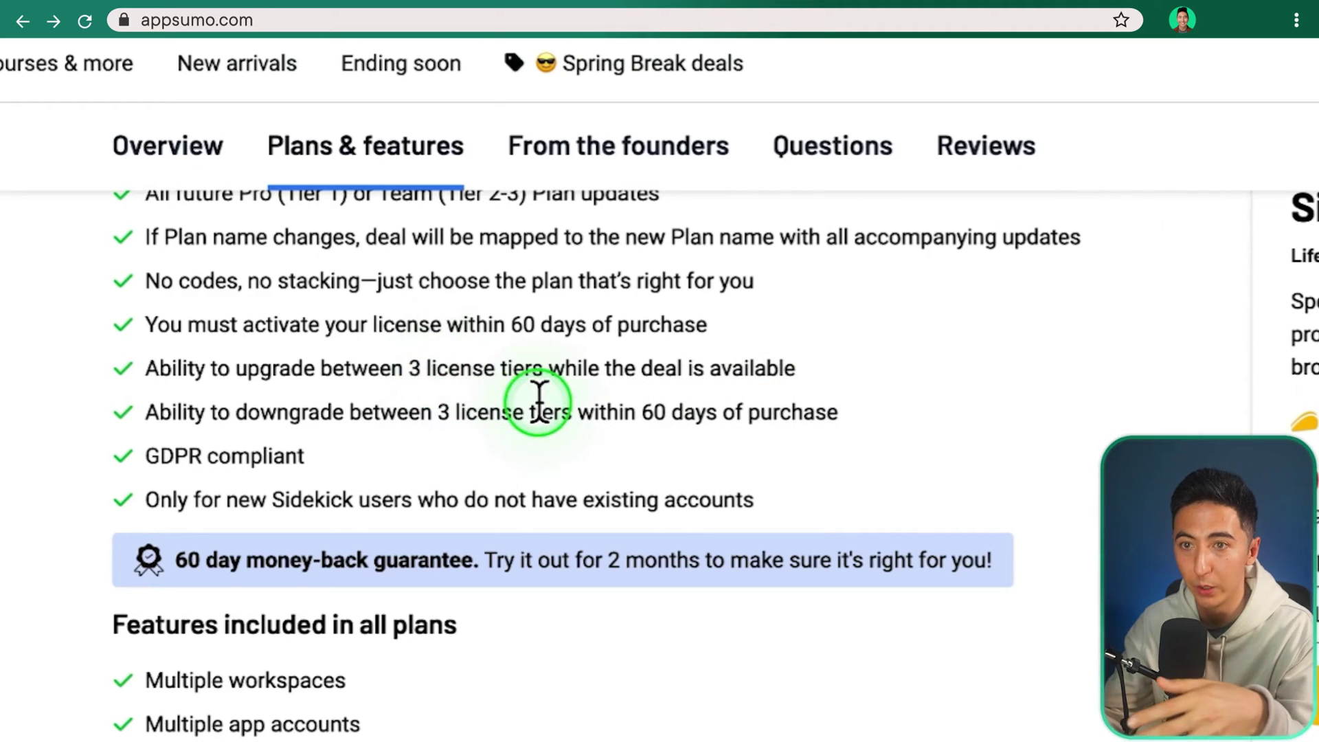
scroll(539, 402, "up", 1)
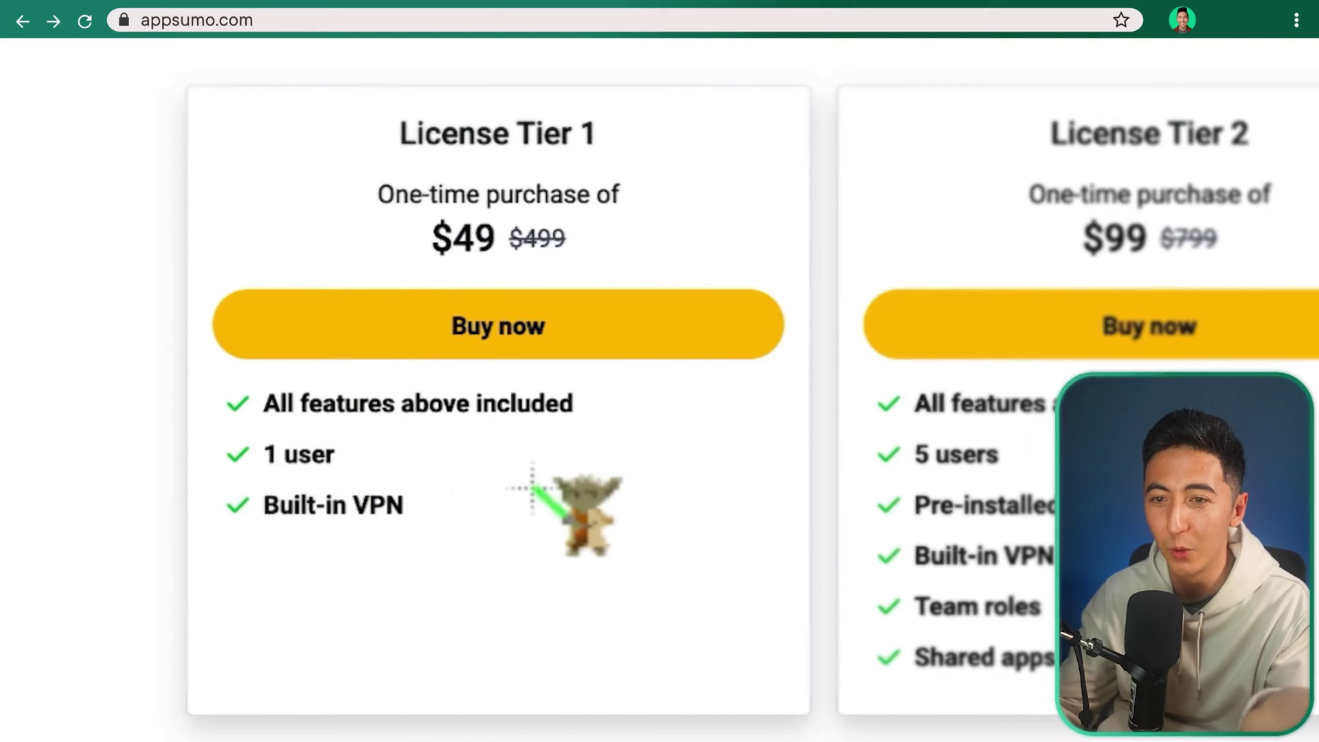
Step: Scroll across the pricing cards to License Tier 2 ($99, 5 users) and Tier 3 ($209, 20 users)
left_click(491, 245)
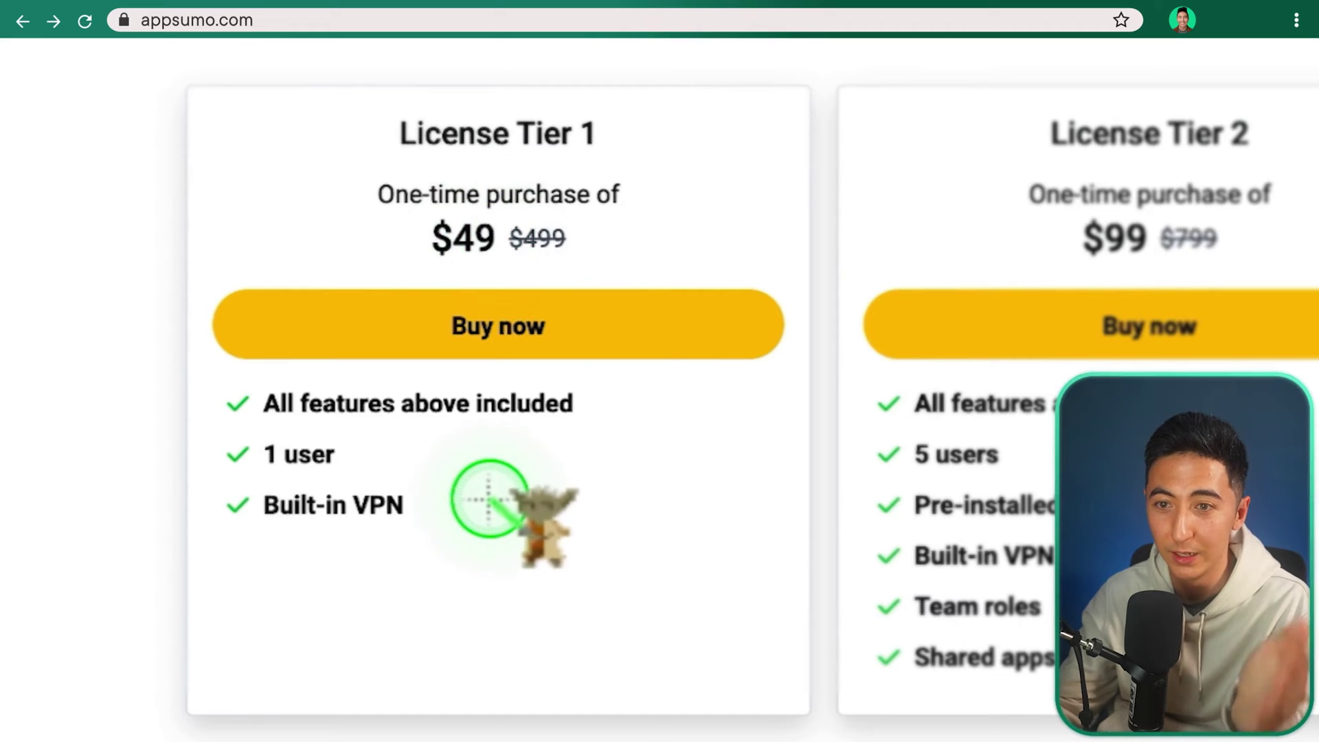
scroll(489, 499, "right", 9)
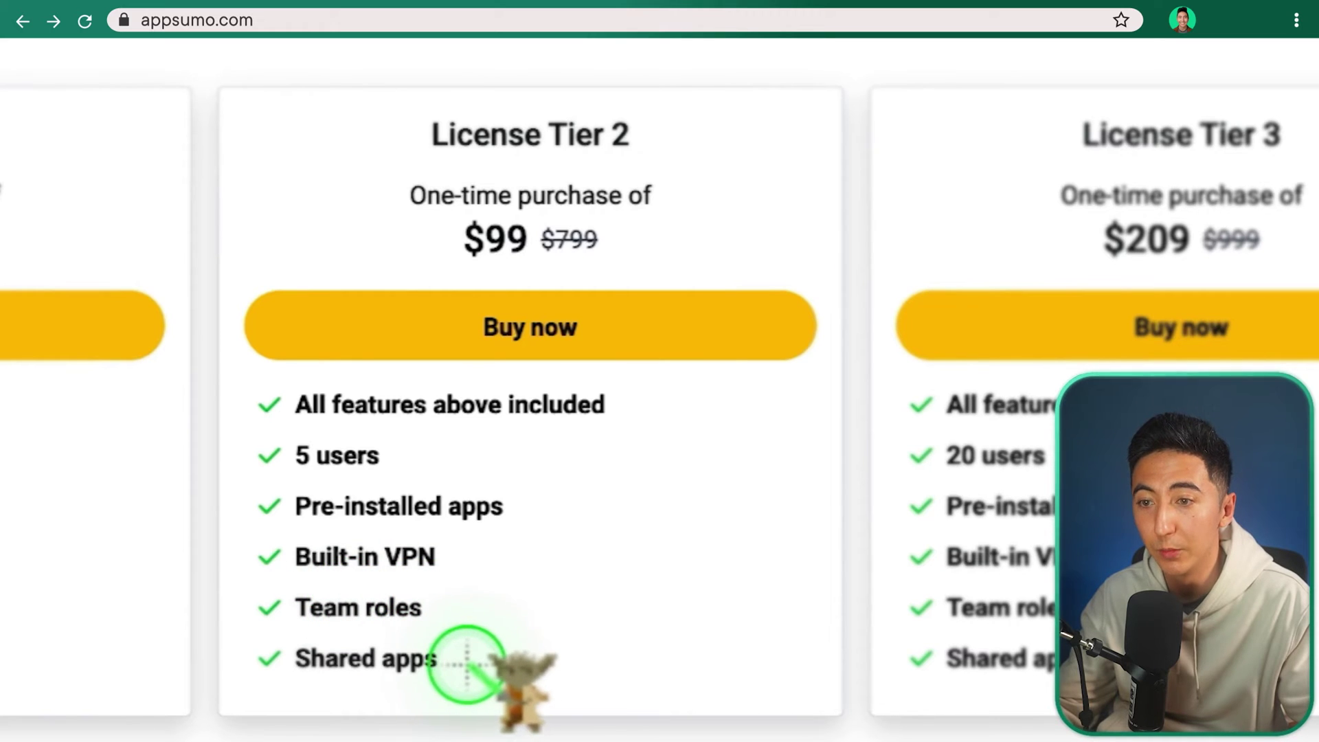
scroll(485, 622, "right", 8)
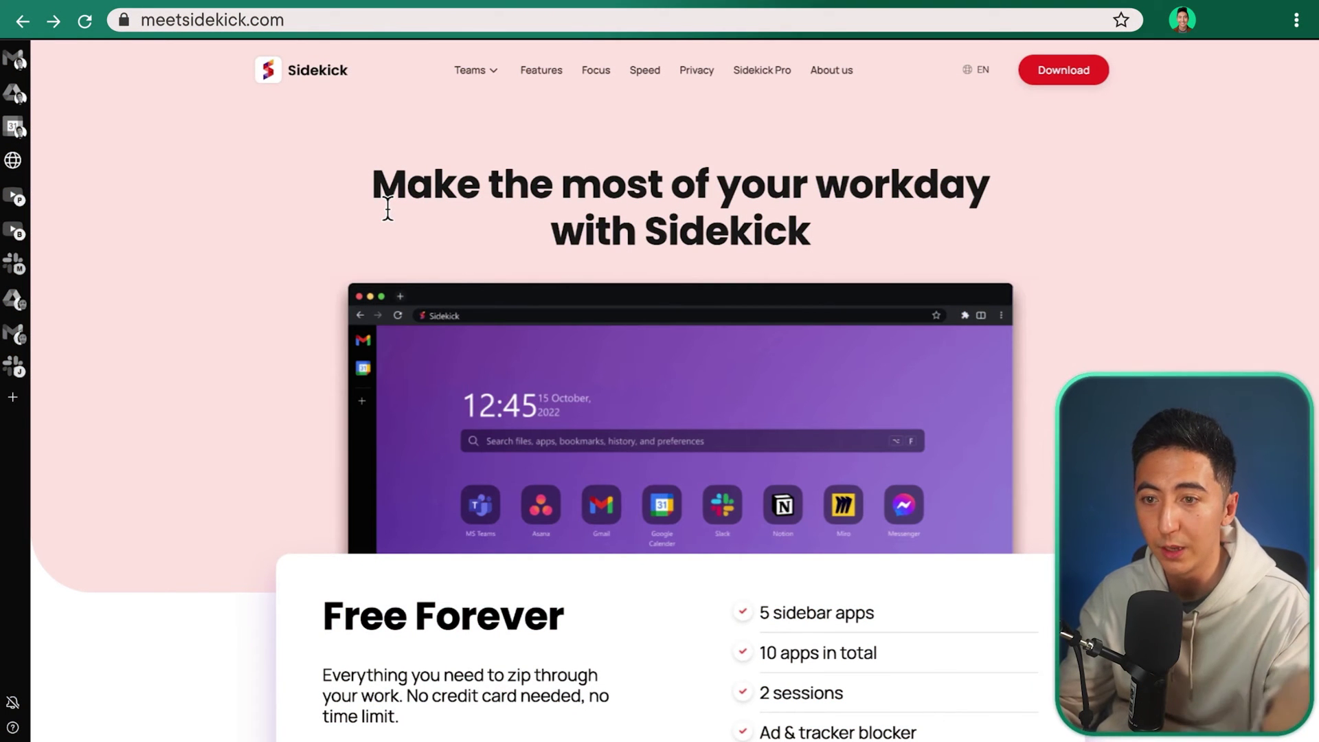
Step: Go to the Sidekick Pro pricing and switch it to monthly billing, showing Pro at $12
left_click(762, 68)
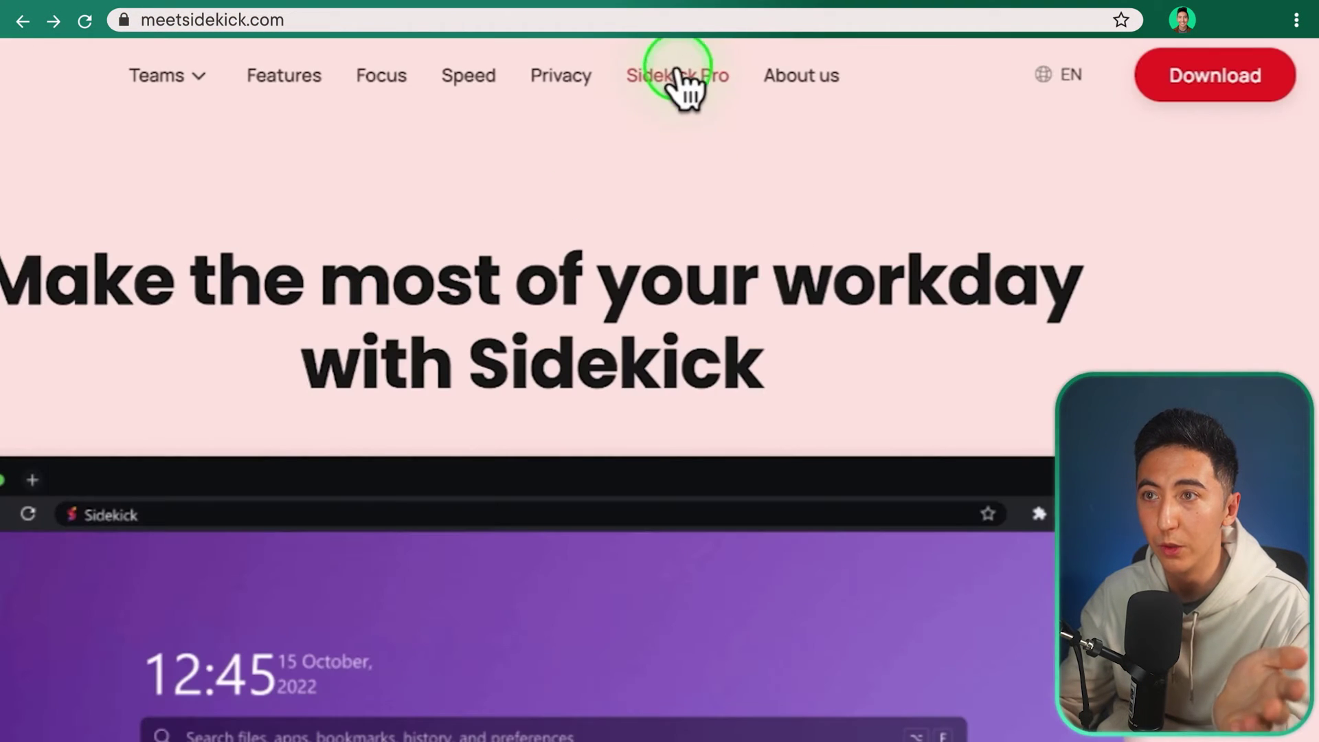
scroll(671, 103, "down", 10)
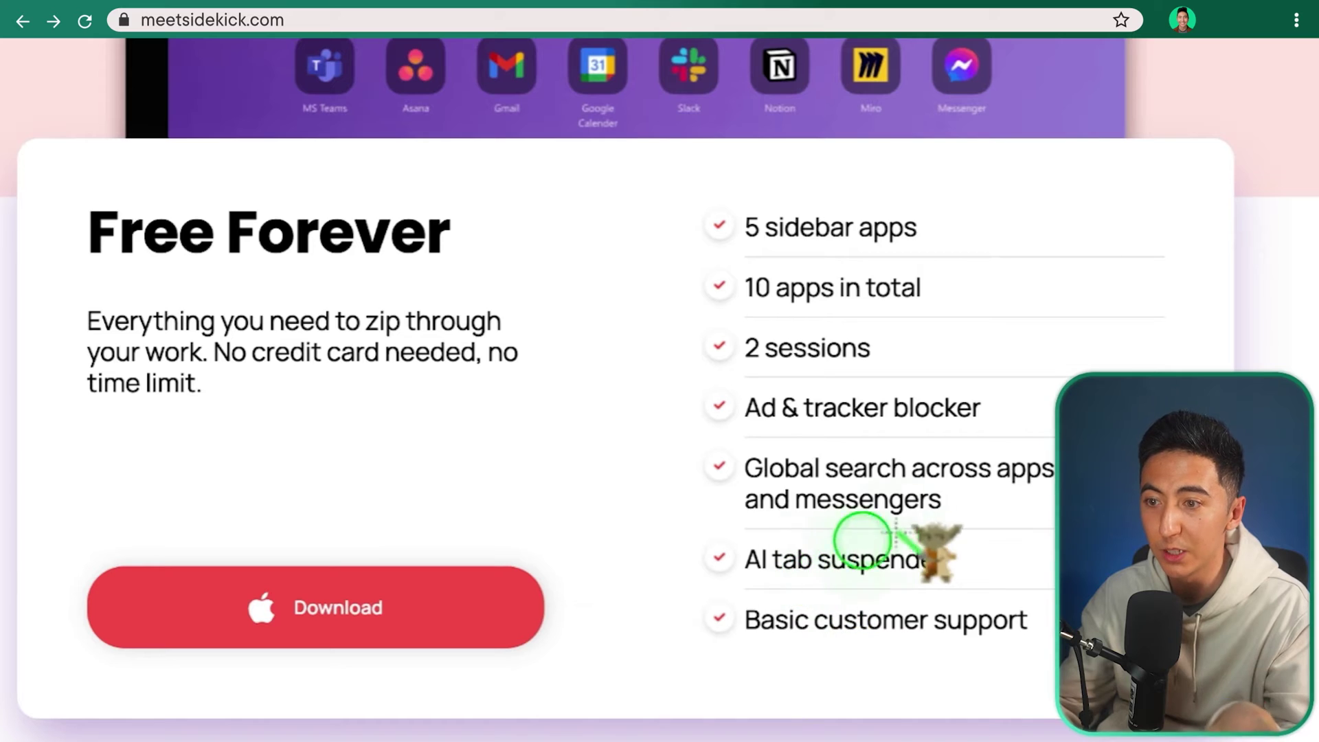
scroll(892, 532, "down", 1)
scroll(324, 221, "up", 1)
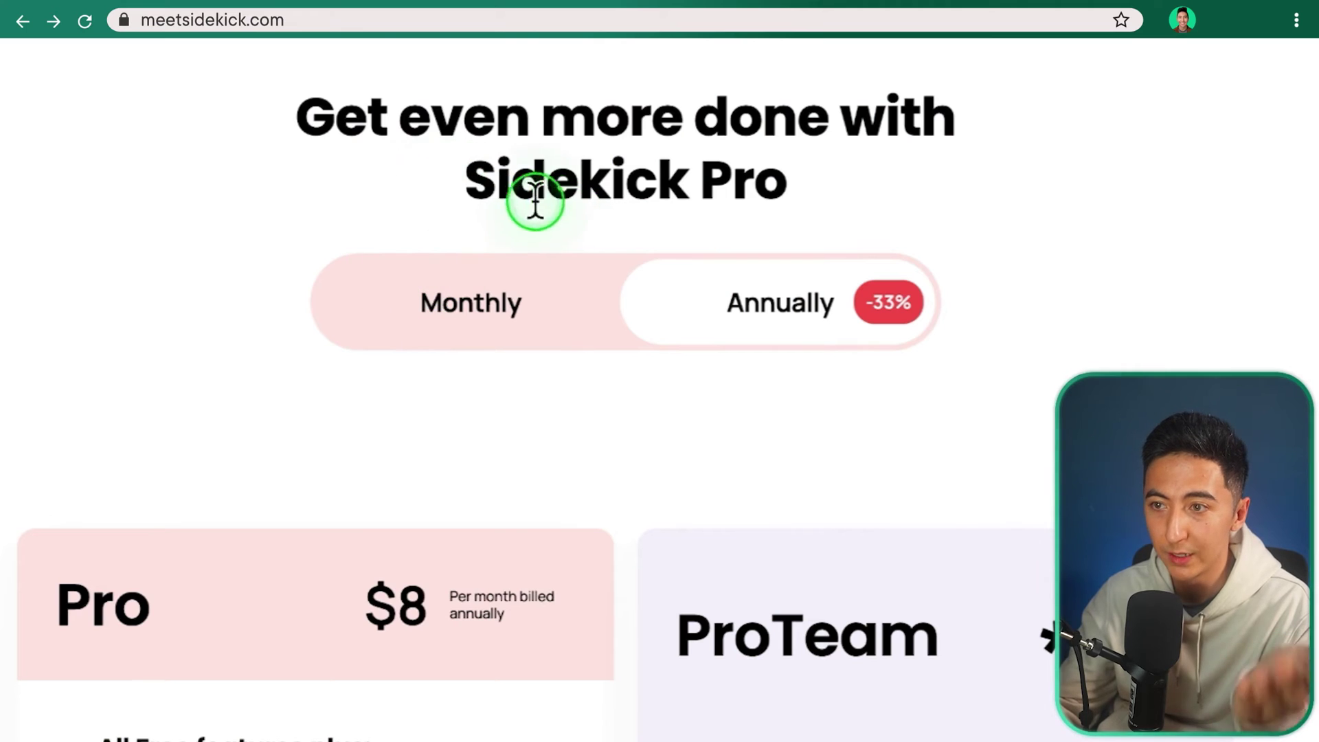
scroll(432, 303, "down", 2)
left_click(468, 220)
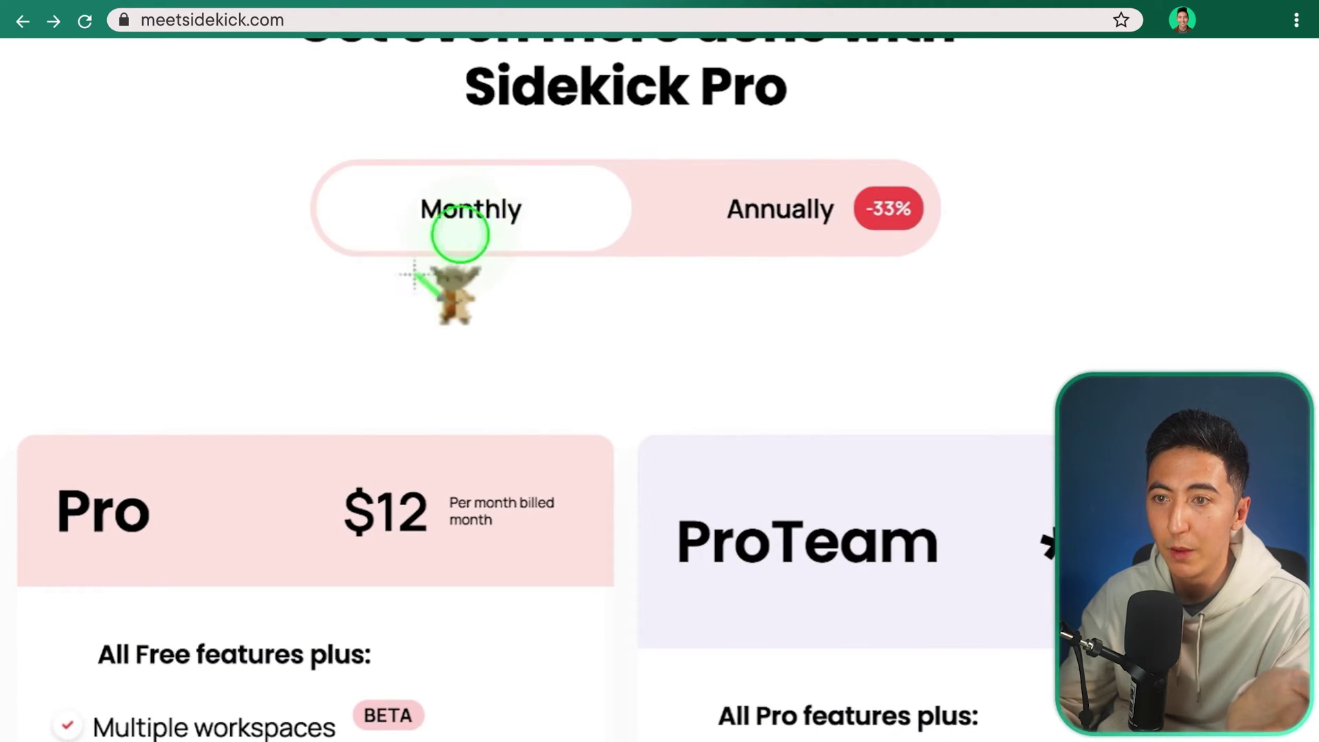
scroll(412, 288, "down", 2)
scroll(387, 292, "down", 5)
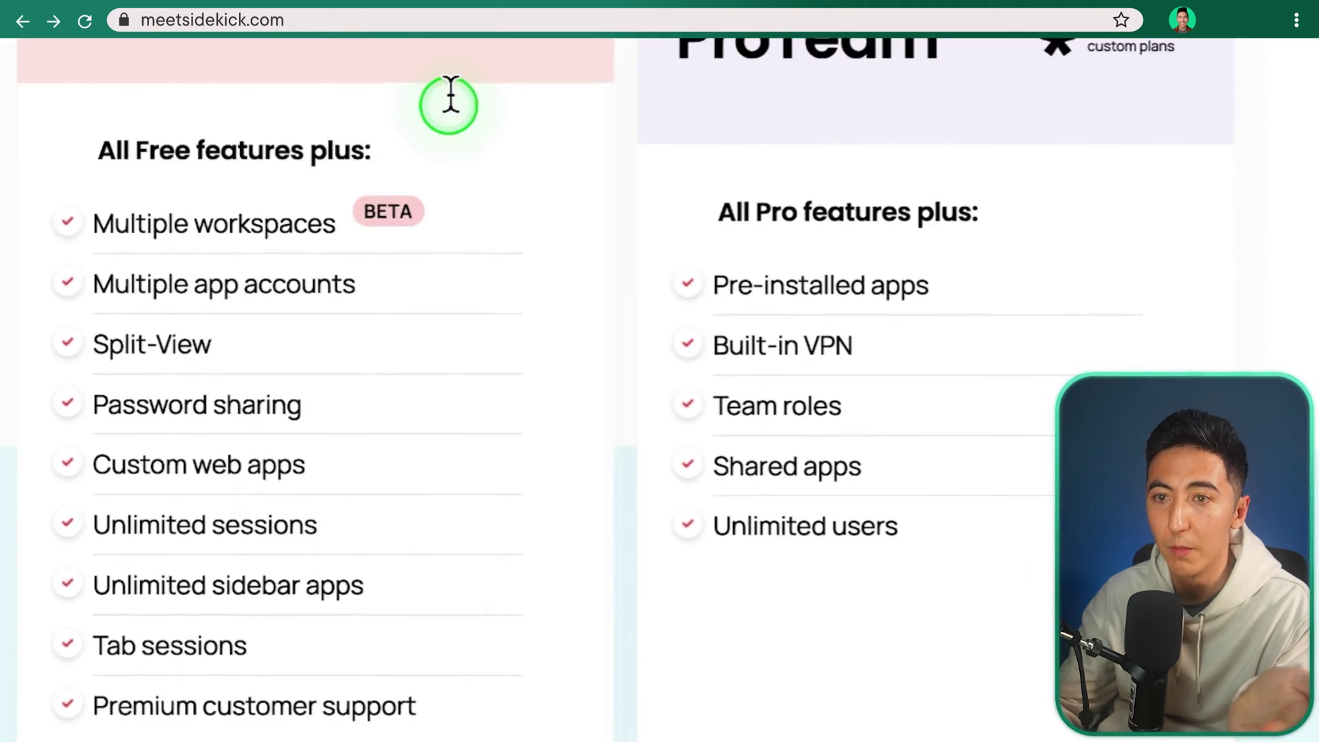
scroll(466, 141, "down", 3)
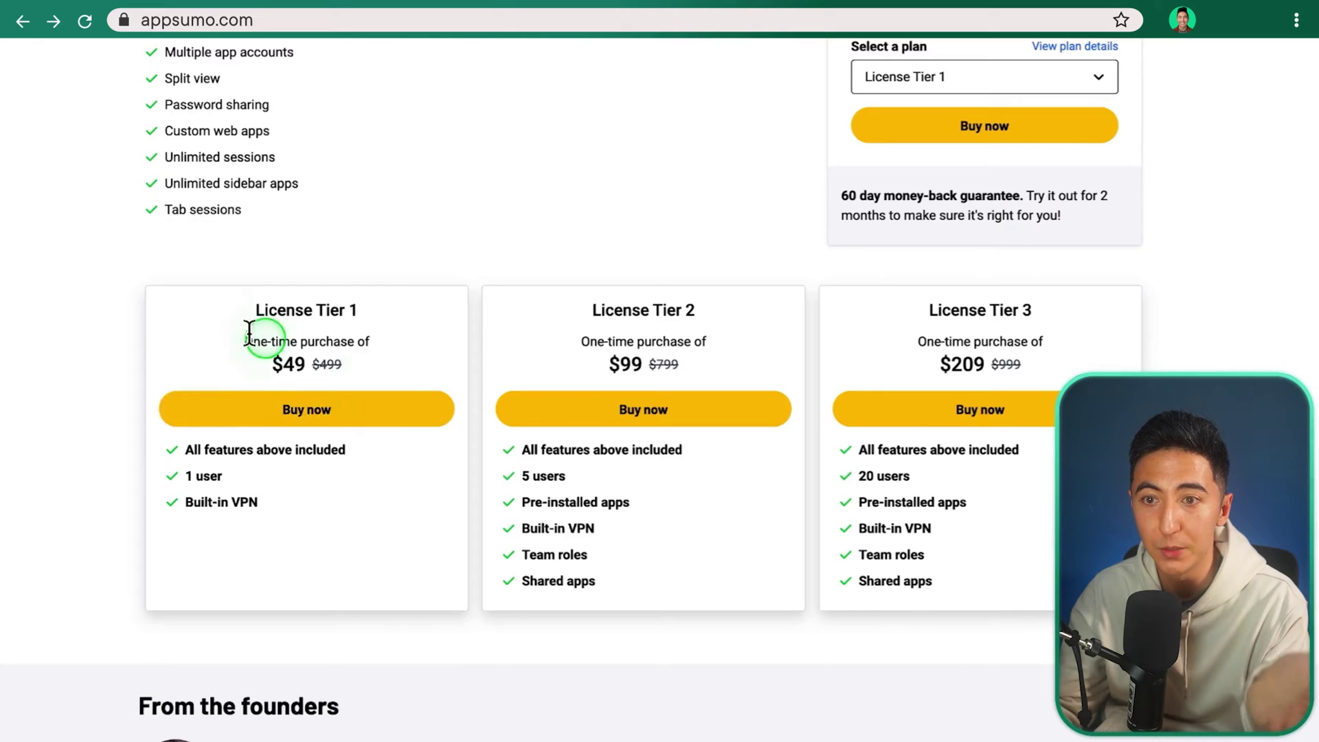
Step: Scroll up the AppSumo deal from the license tiers to the Features included in all plans list
scroll(256, 333, "up", 3)
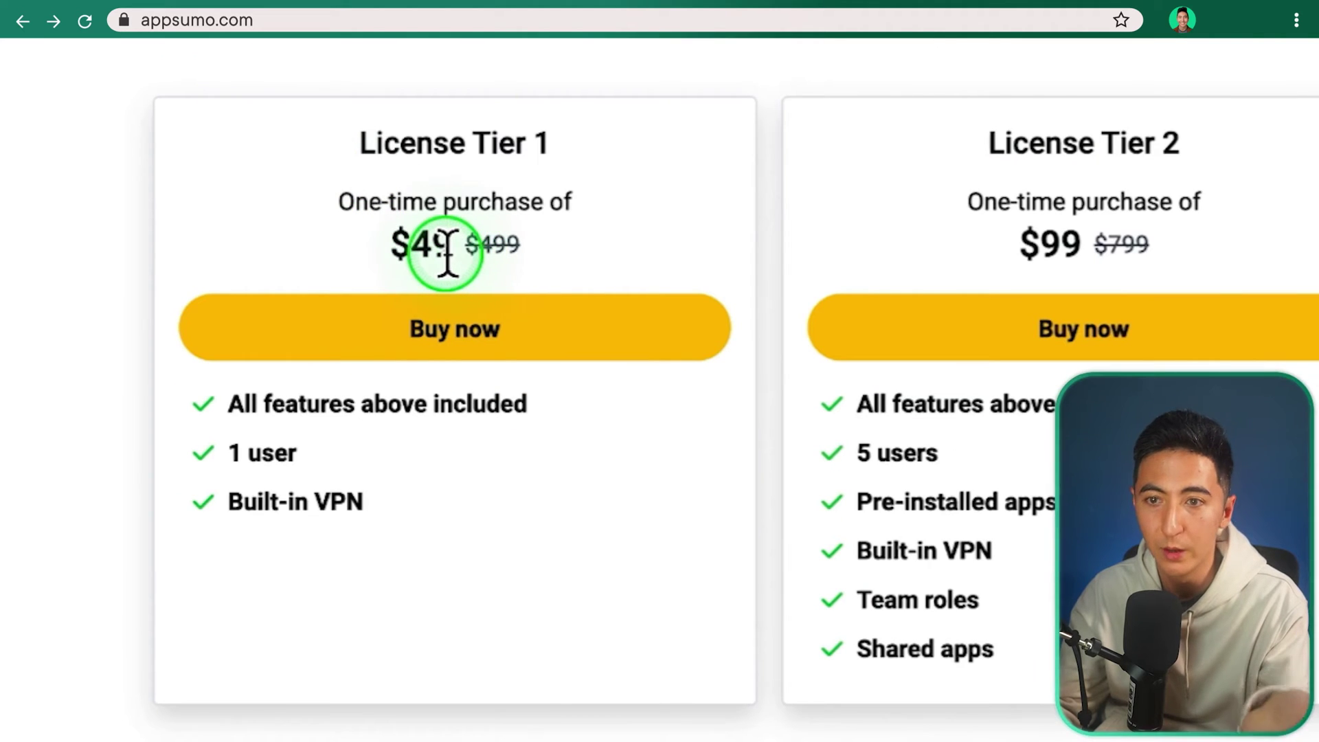
scroll(455, 254, "up", 8)
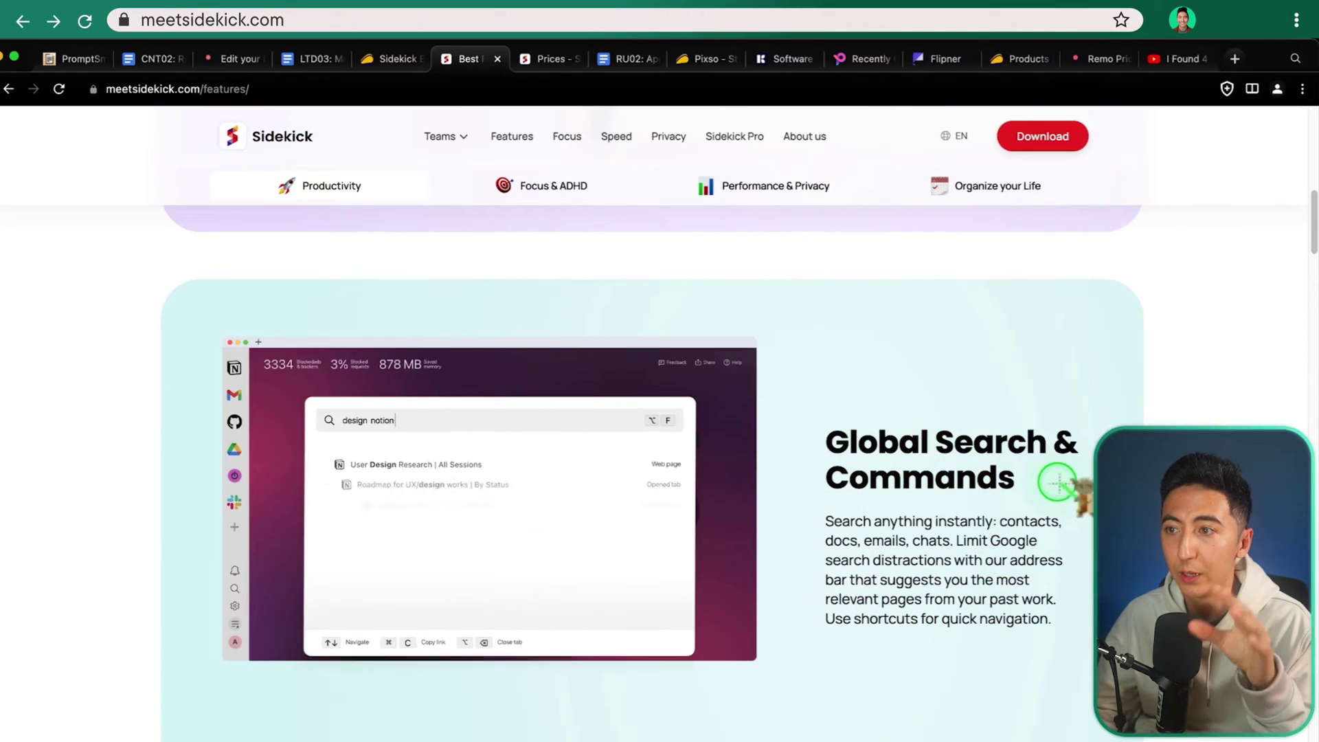
Step: In a new start-page tab, search 'tools' and 'for yout', browse the results, then clear the search
left_click(1234, 58)
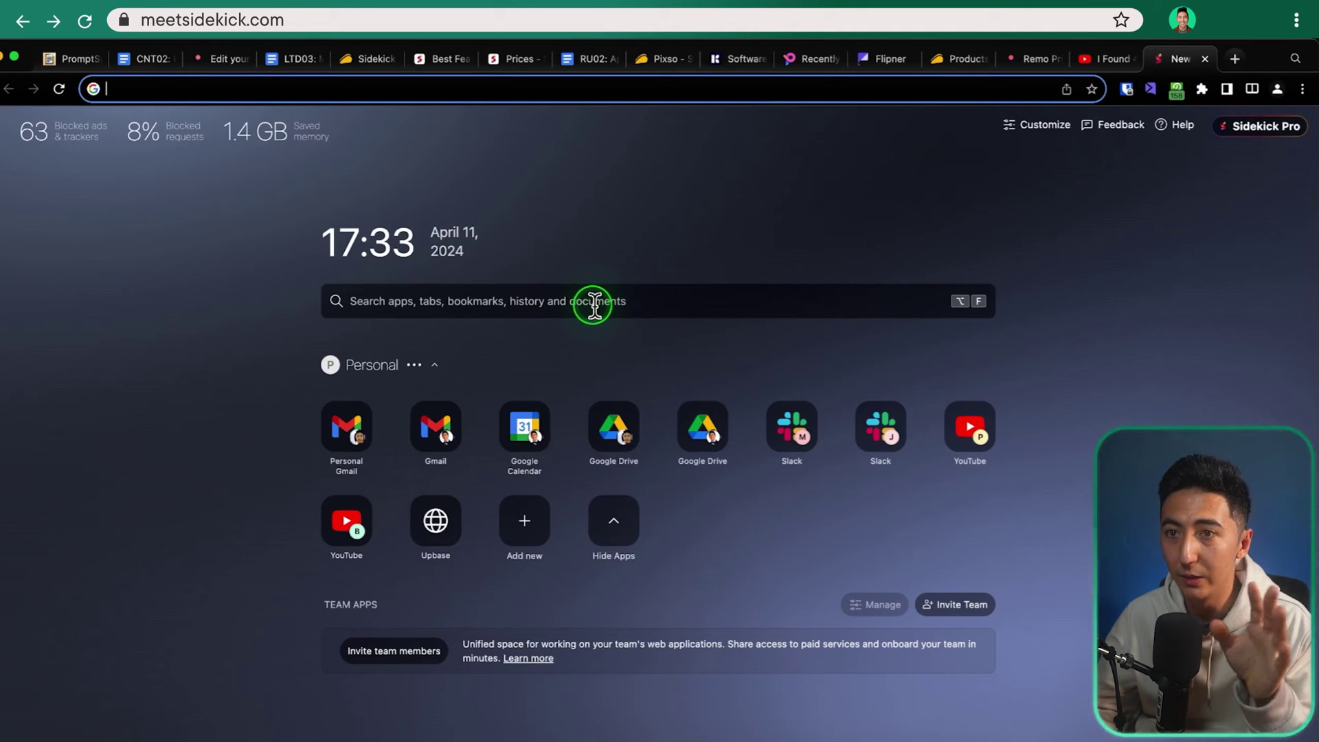
left_click(594, 306)
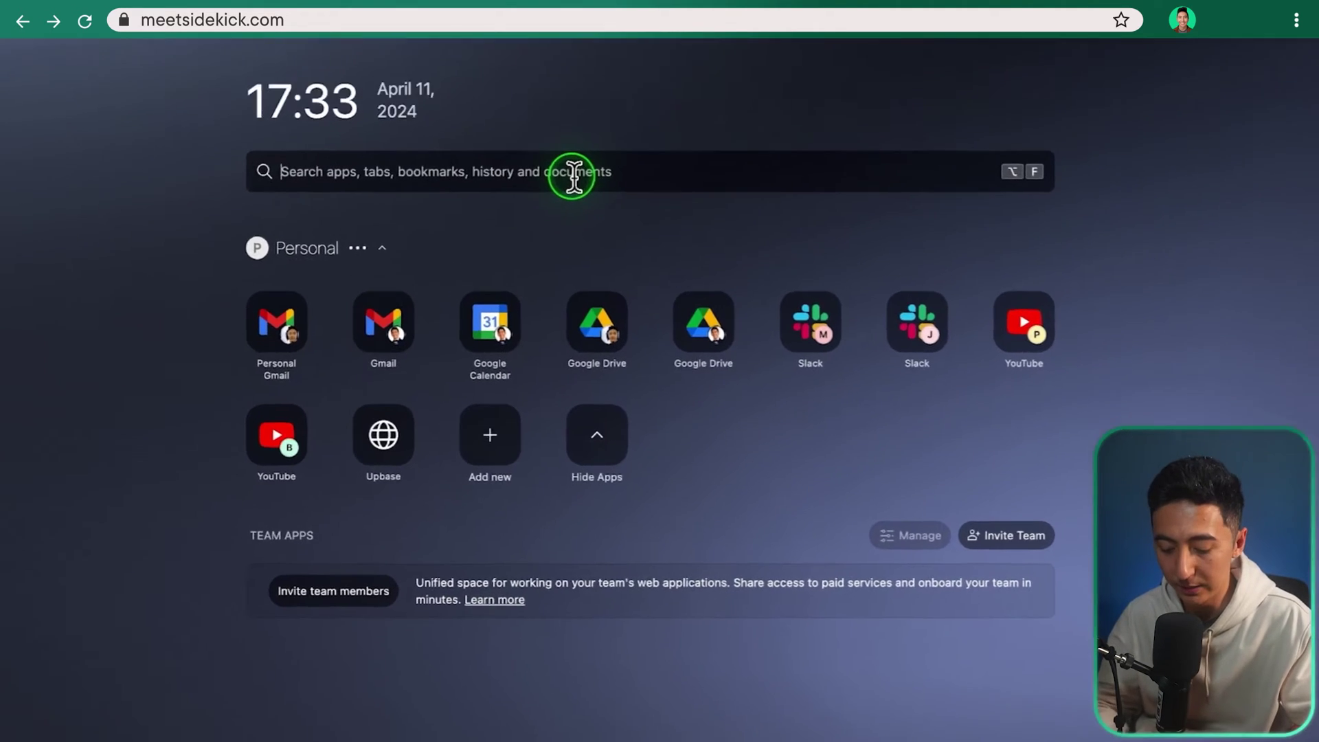
type("tools")
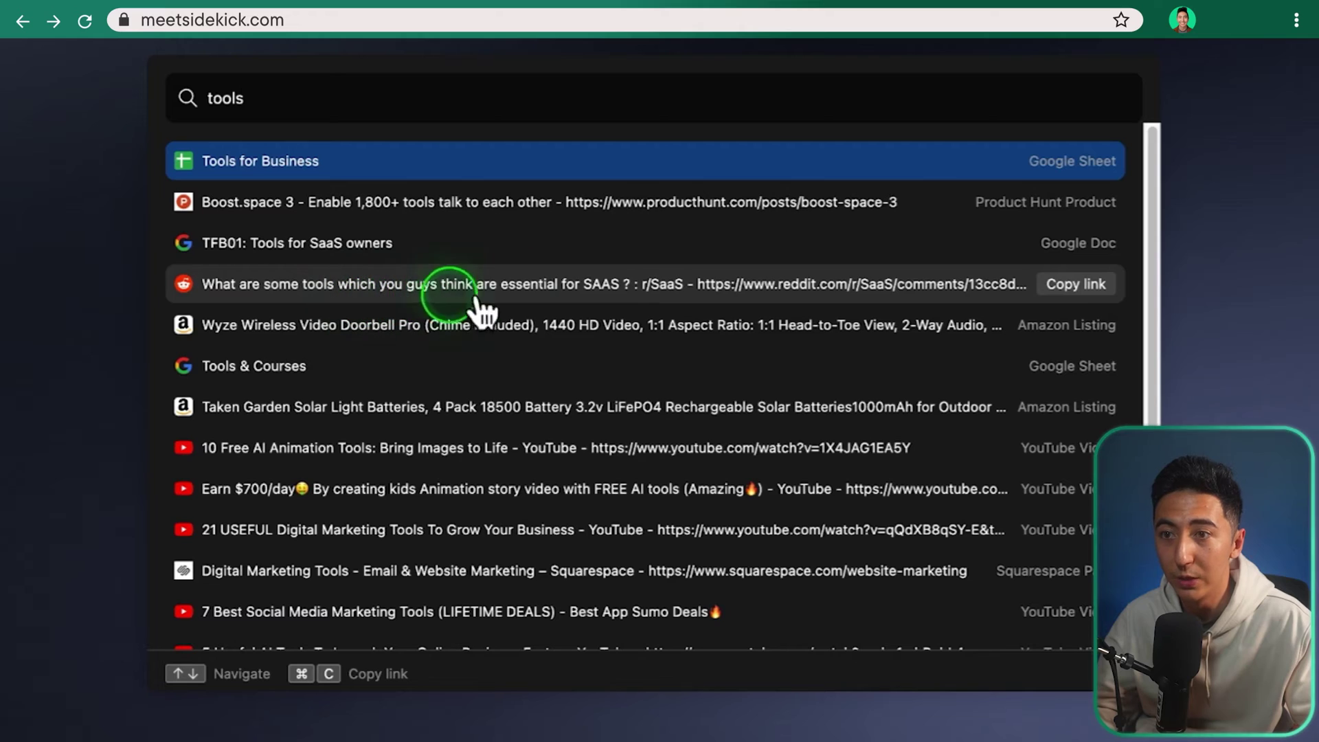
scroll(377, 323, "down", 2)
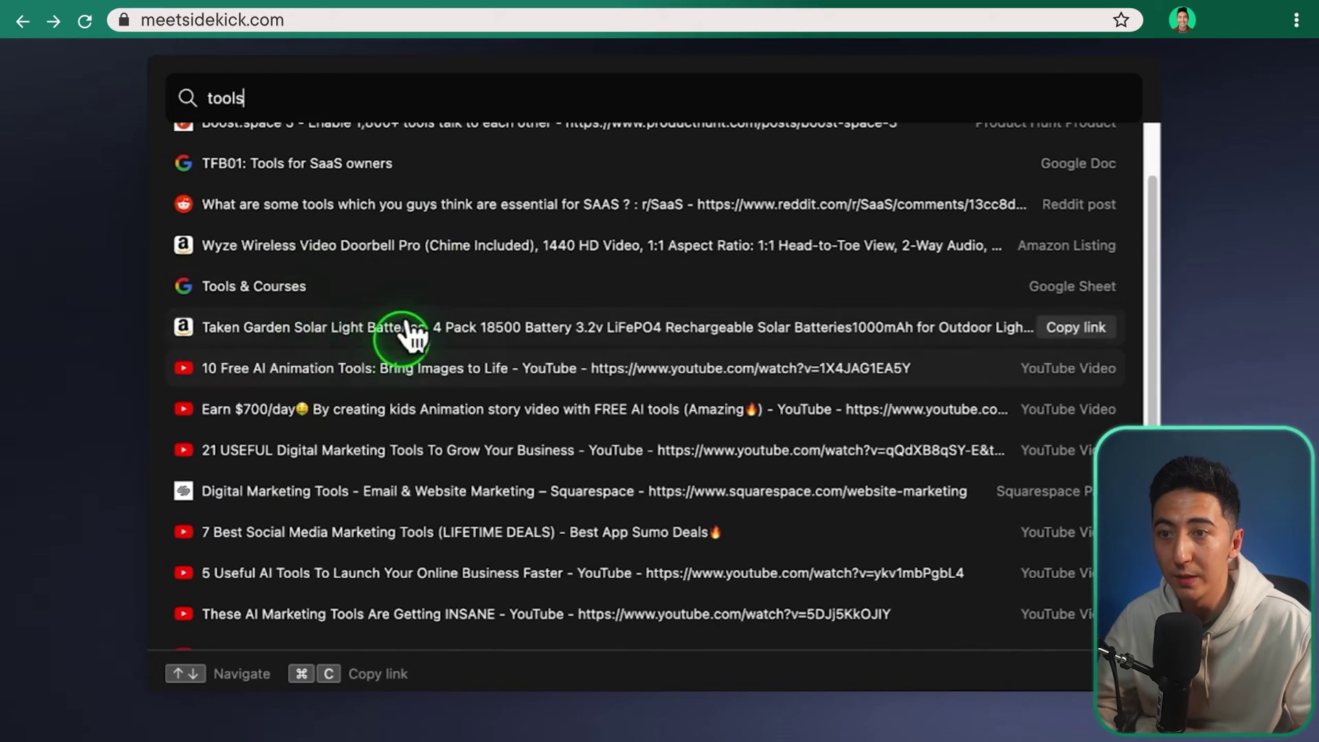
scroll(328, 357, "down", 5)
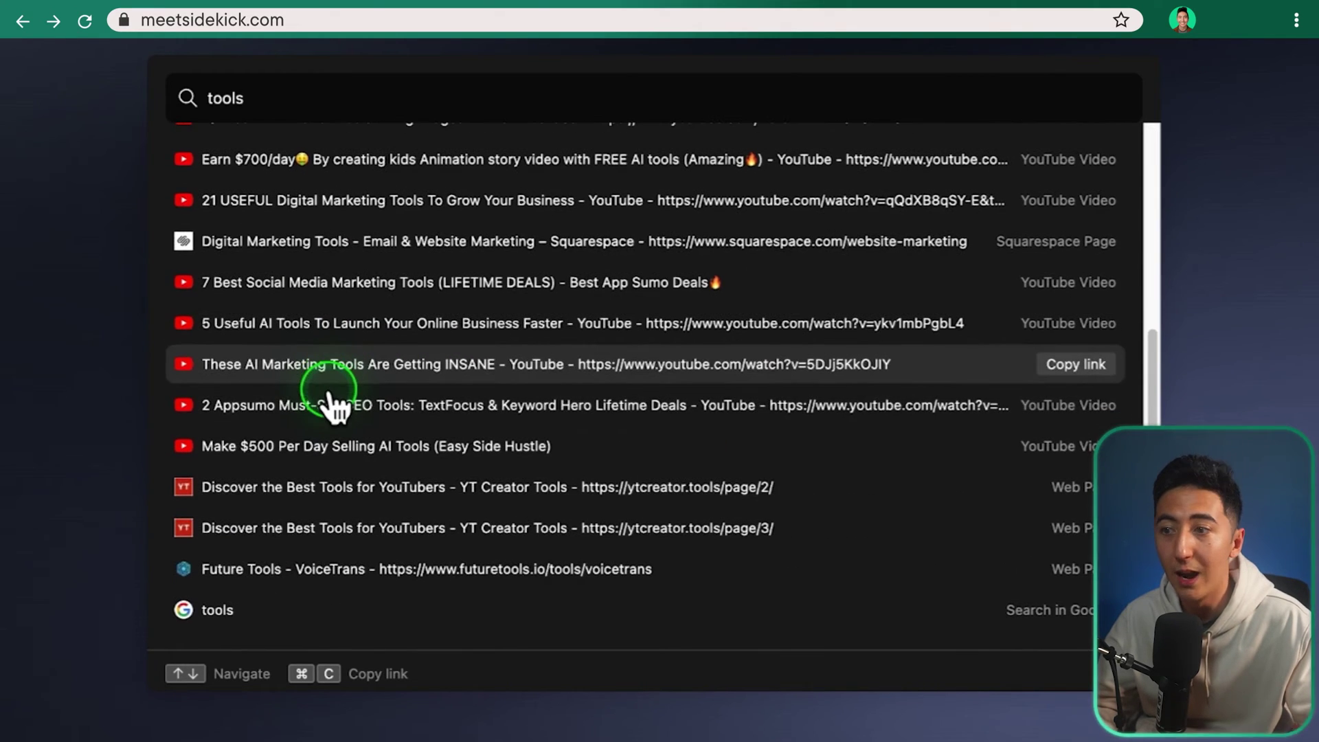
scroll(364, 522, "up", 4)
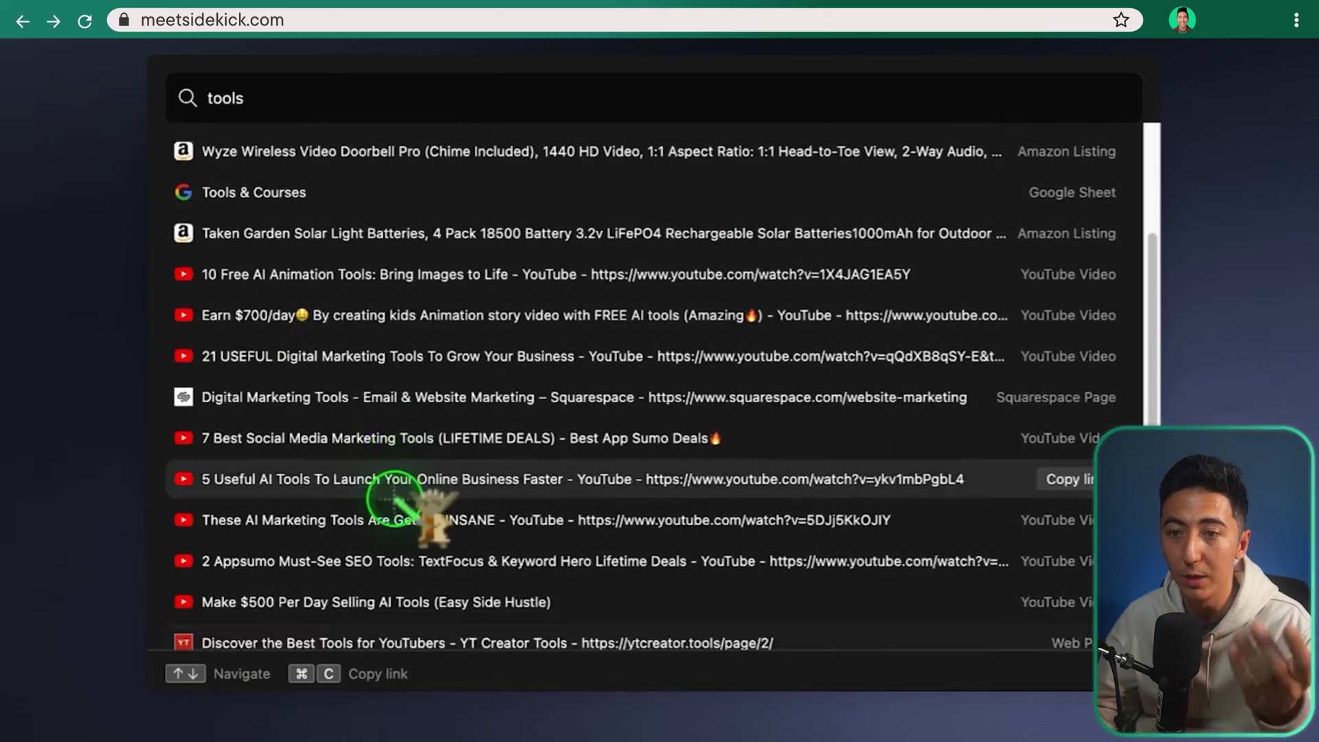
scroll(383, 506, "down", 4)
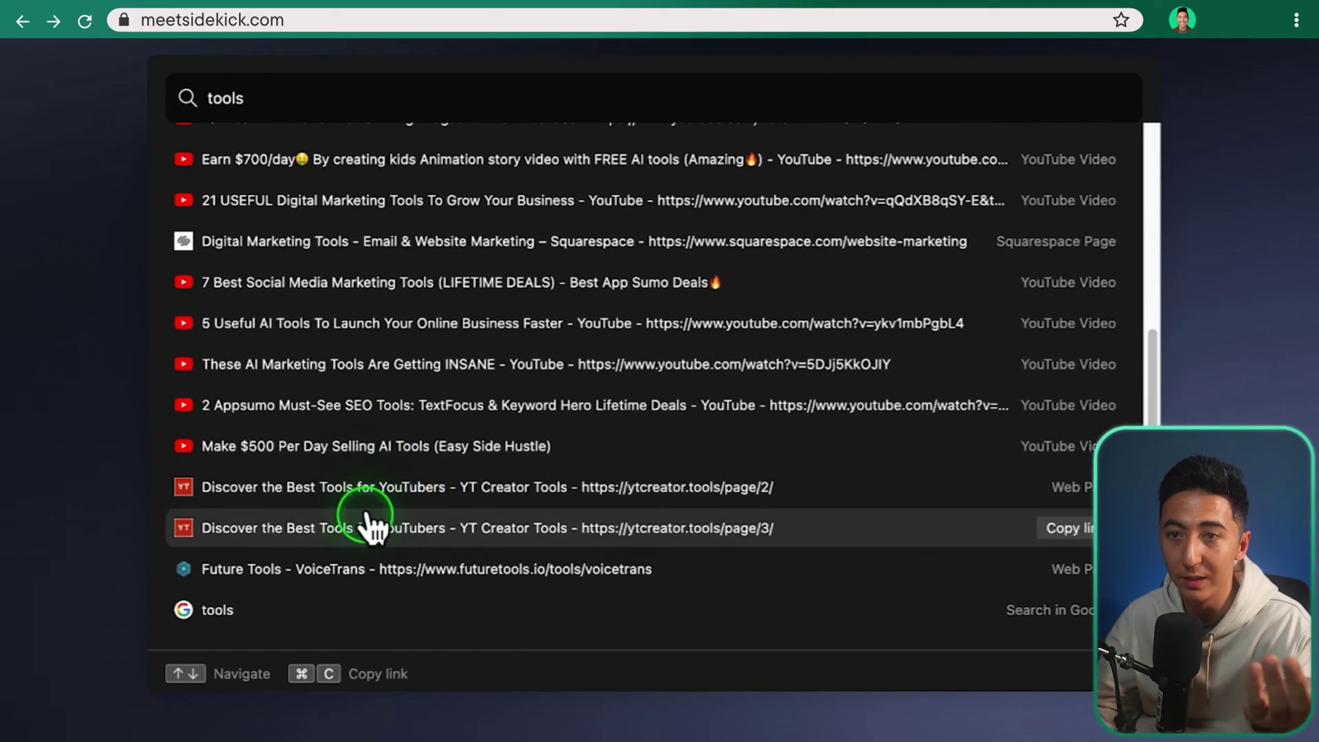
scroll(364, 474, "up", 6)
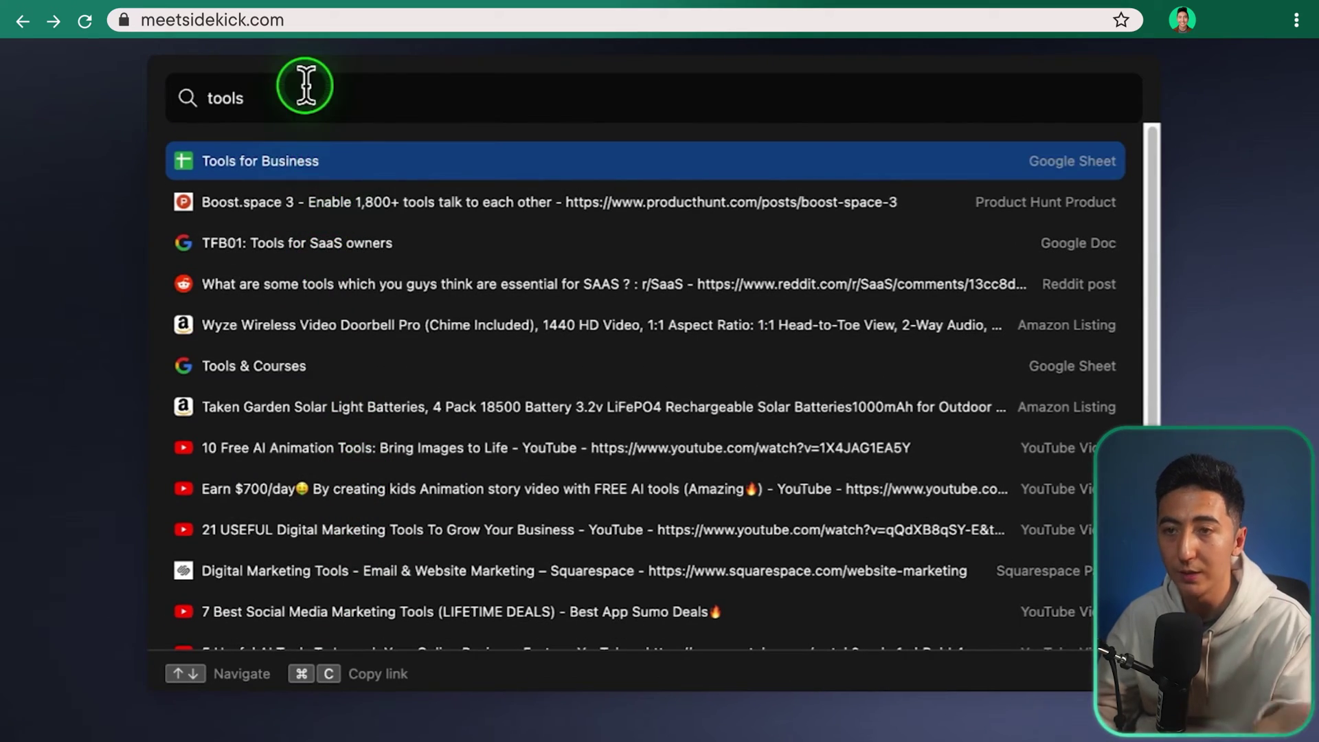
type("for youtube")
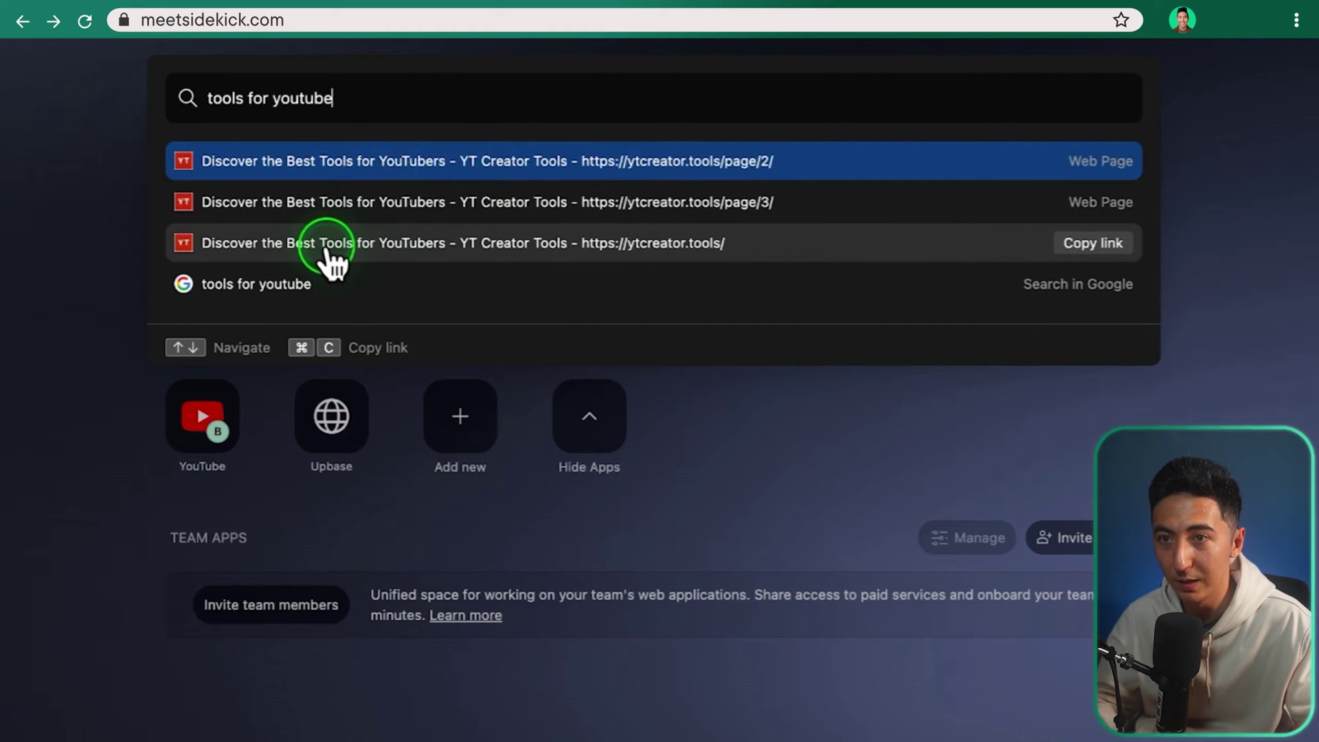
key("BackSpace")
key("BackSpace")
key("BackSpace")
key("BackSpace")
key("BackSpace")
key("BackSpace")
key("BackSpace")
key("BackSpace")
key("BackSpace")
key("BackSpace")
key("BackSpace")
key("BackSpace")
key("BackSpace")
key("BackSpace")
key("BackSpace")
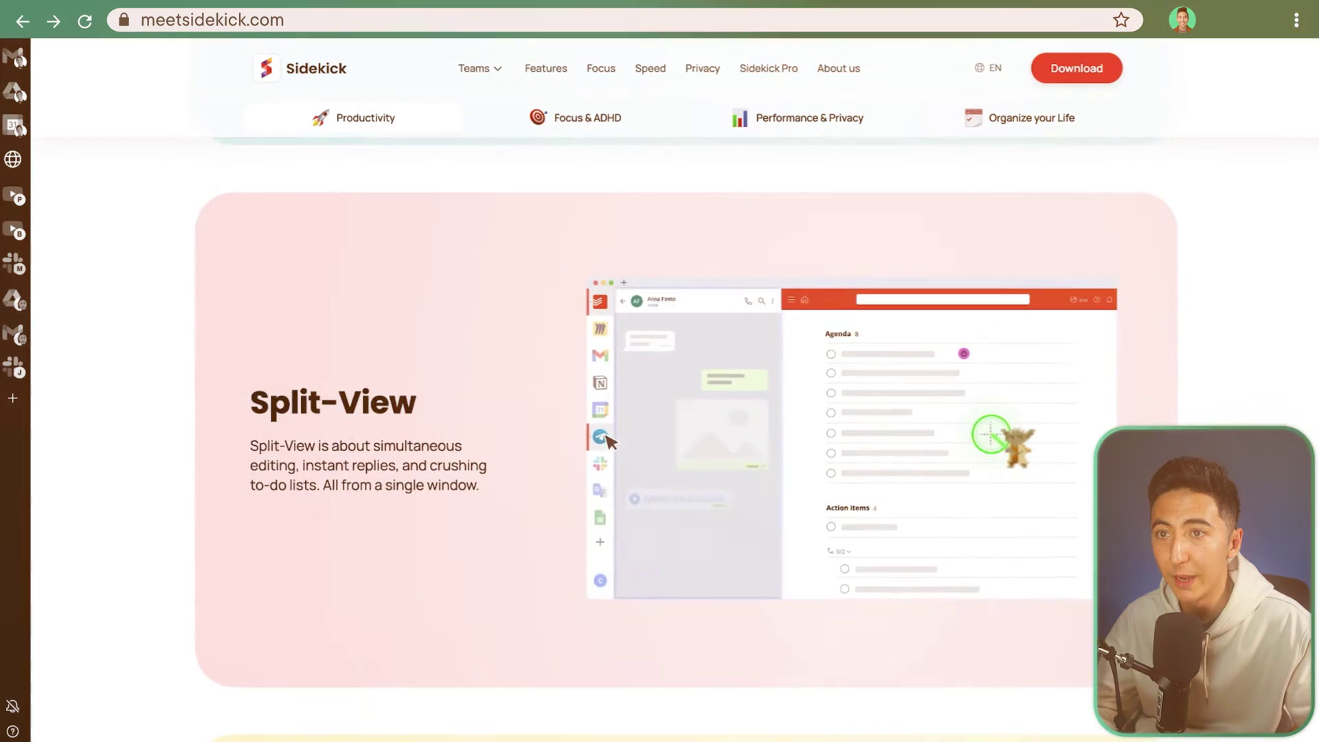
Step: Show the Tasks list in the planner panel, start a new task entry, then collapse the panel
scroll(1009, 439, "down", 5)
scroll(991, 434, "down", 3)
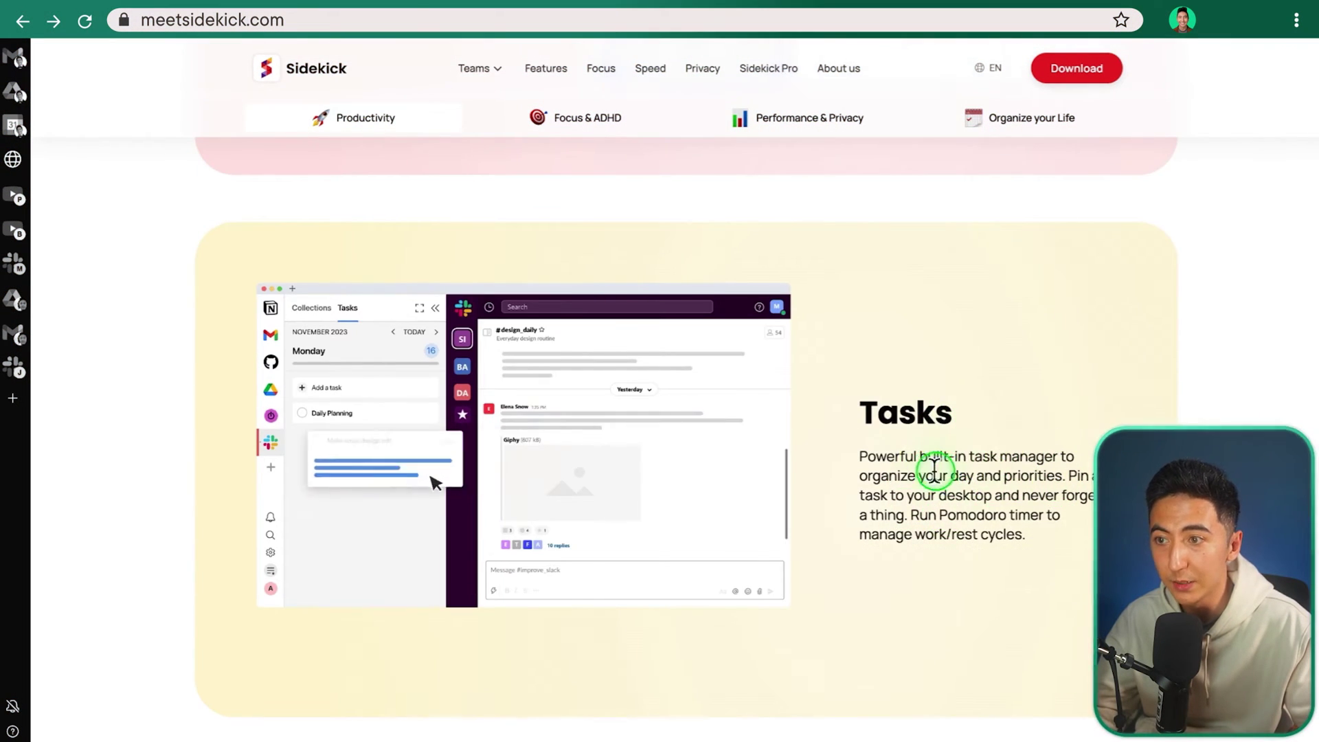
scroll(867, 454, "up", 3)
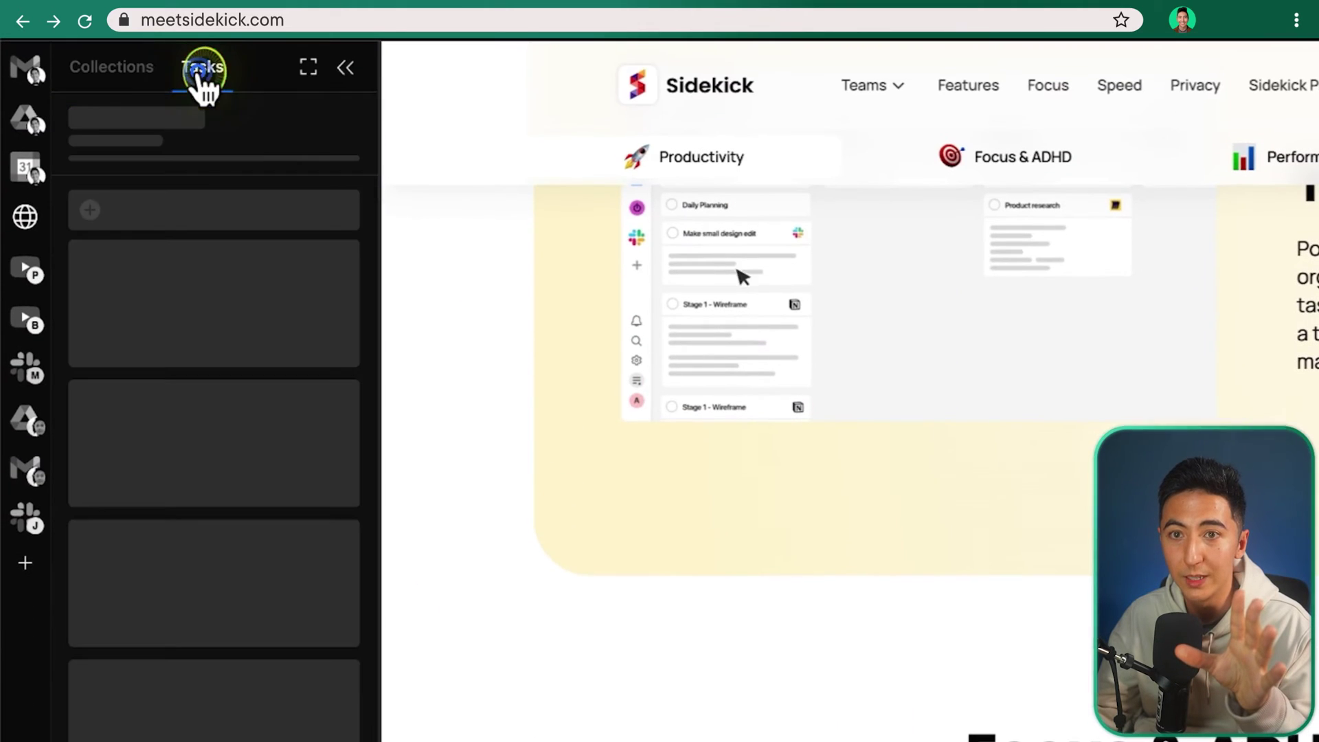
left_click(199, 72)
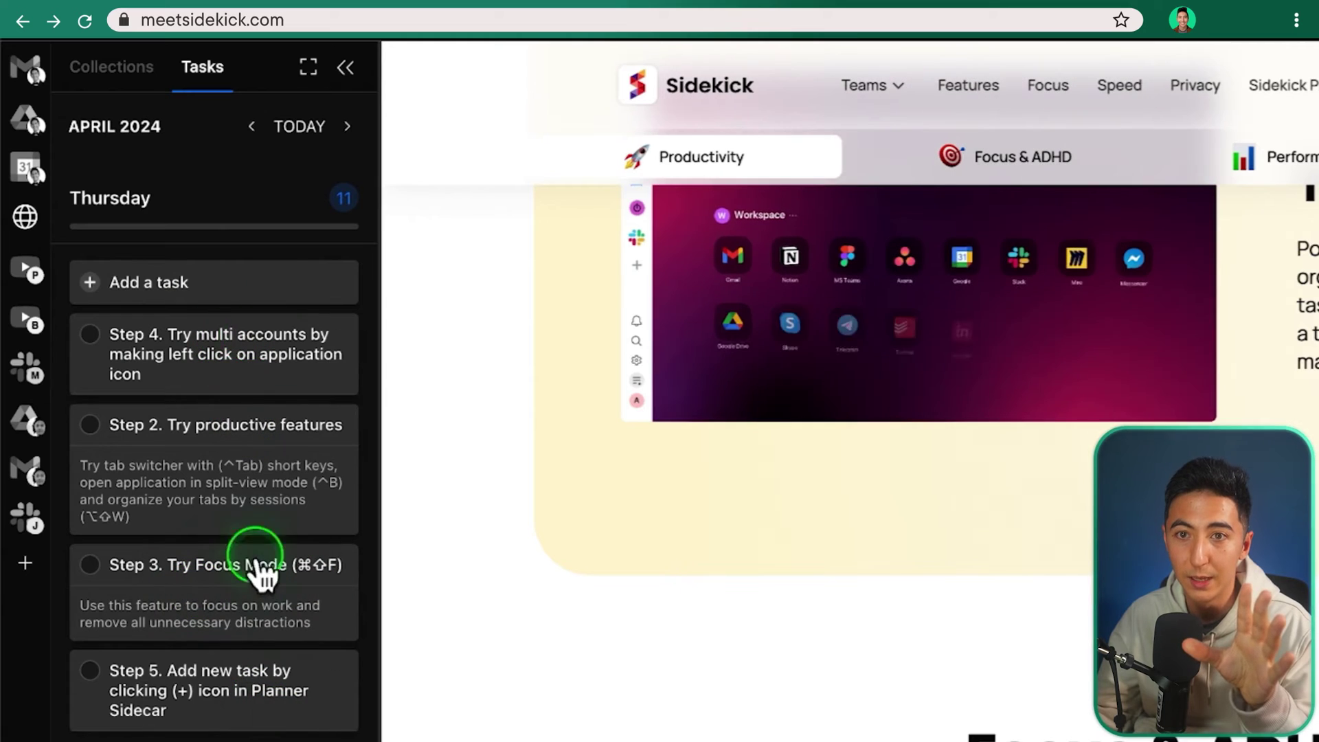
left_click(141, 288)
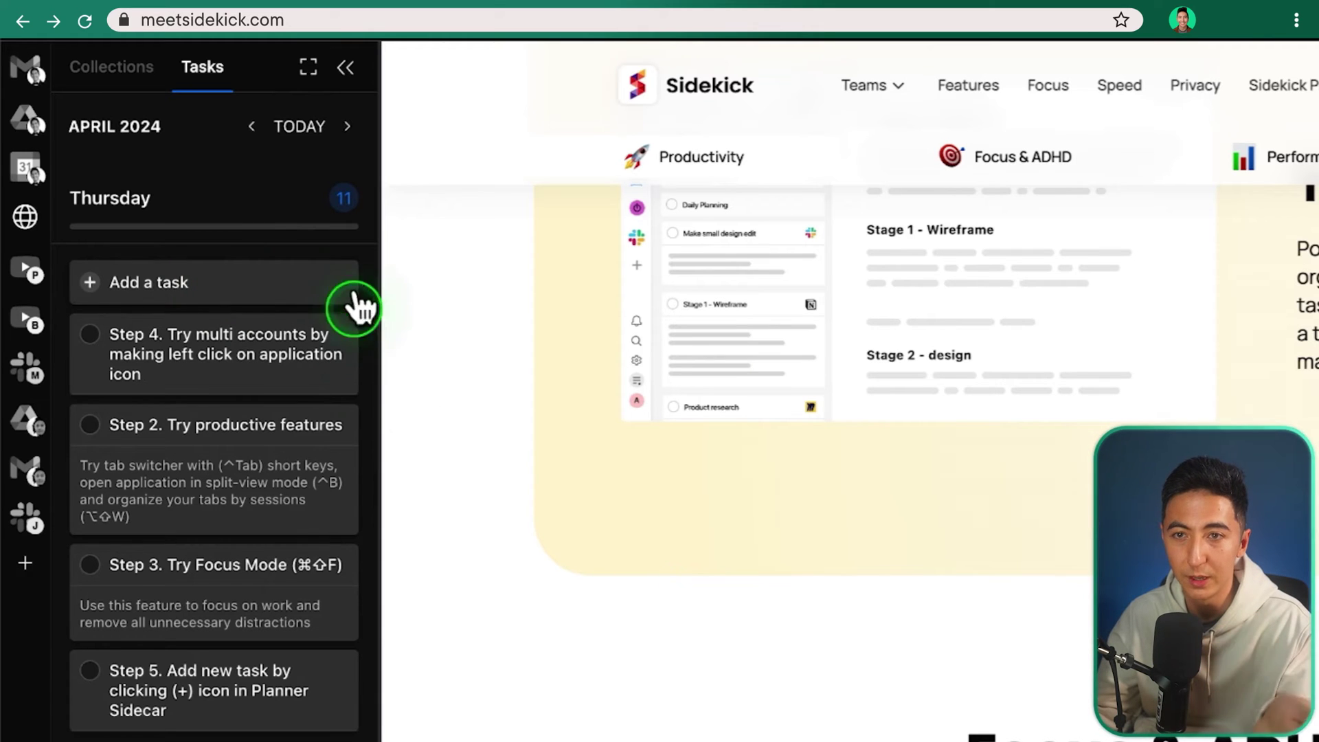
left_click(412, 153)
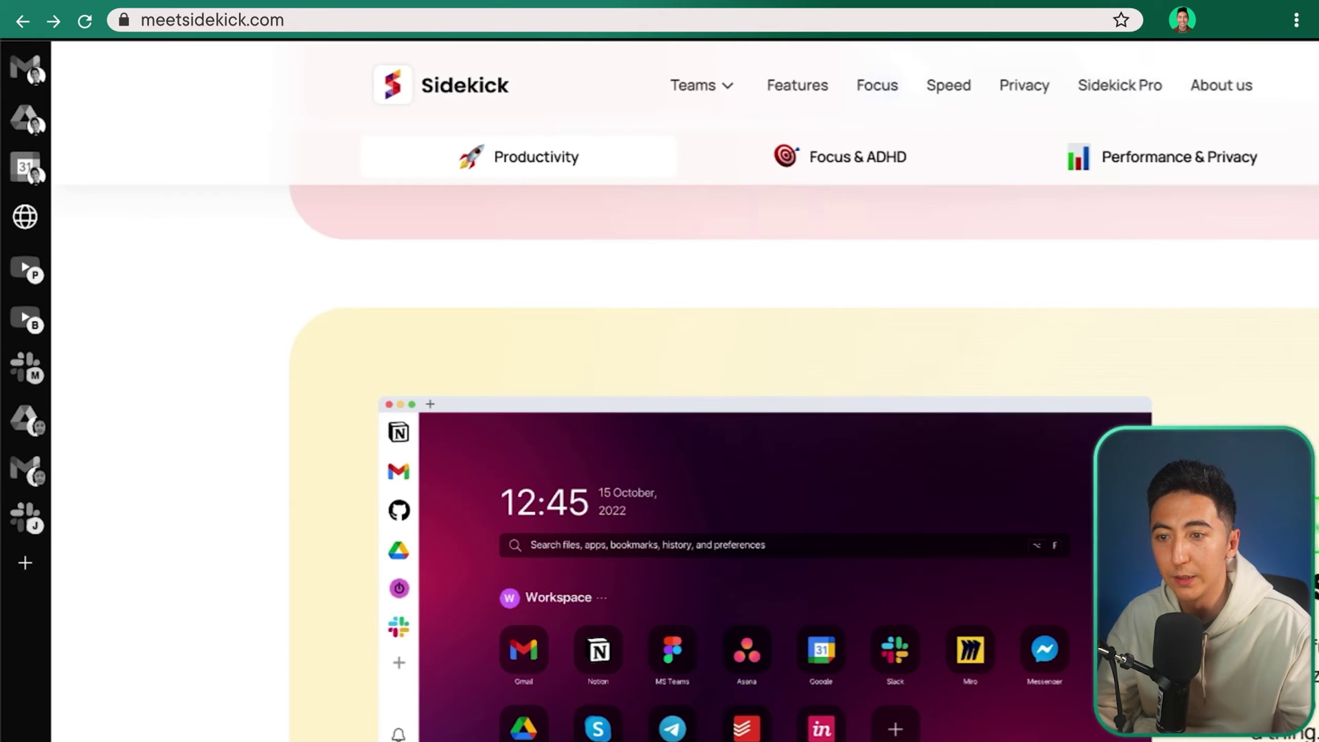
Step: Scroll down to the Focus & ADHD section, where the notification muting options appear
scroll(951, 405, "down", 10)
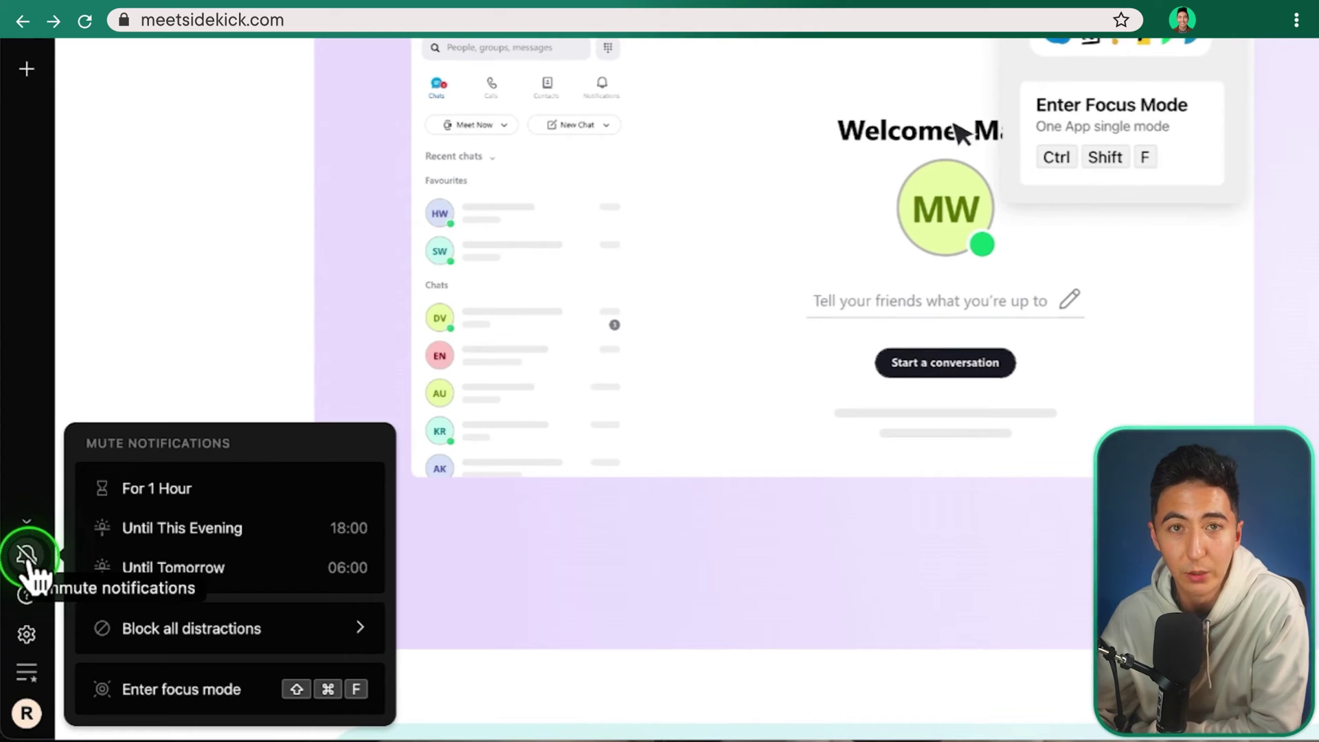
Step: Turn notifications back on, switch to Gmail, then mute notifications For 1 Hour
left_click(27, 556)
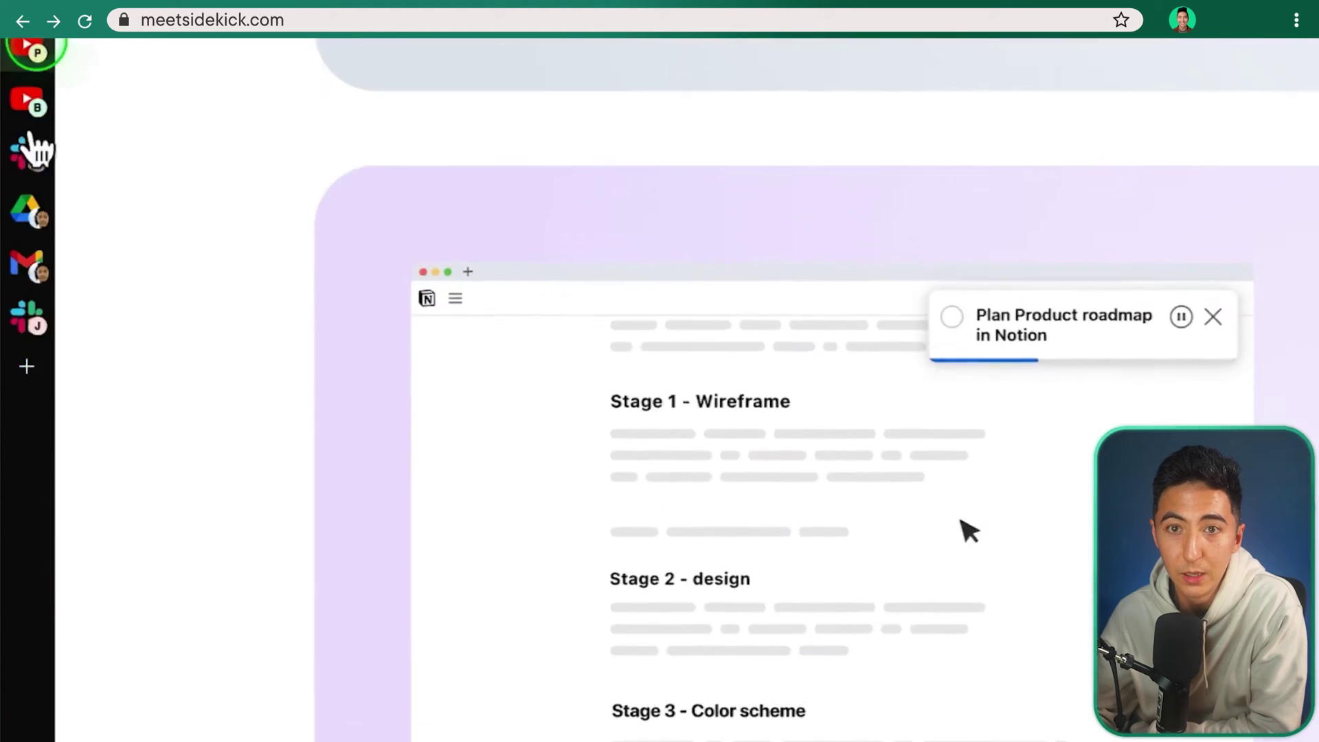
scroll(957, 529, "up", 3)
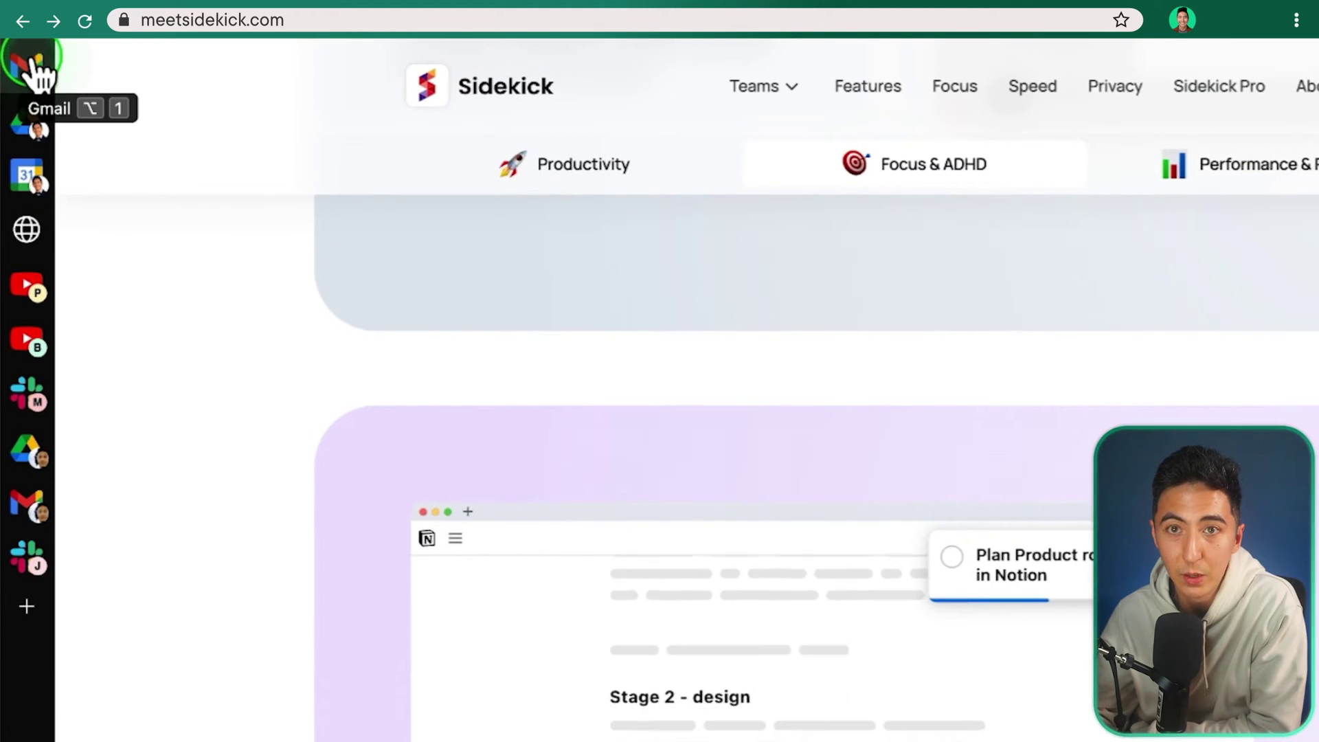
left_click(31, 67)
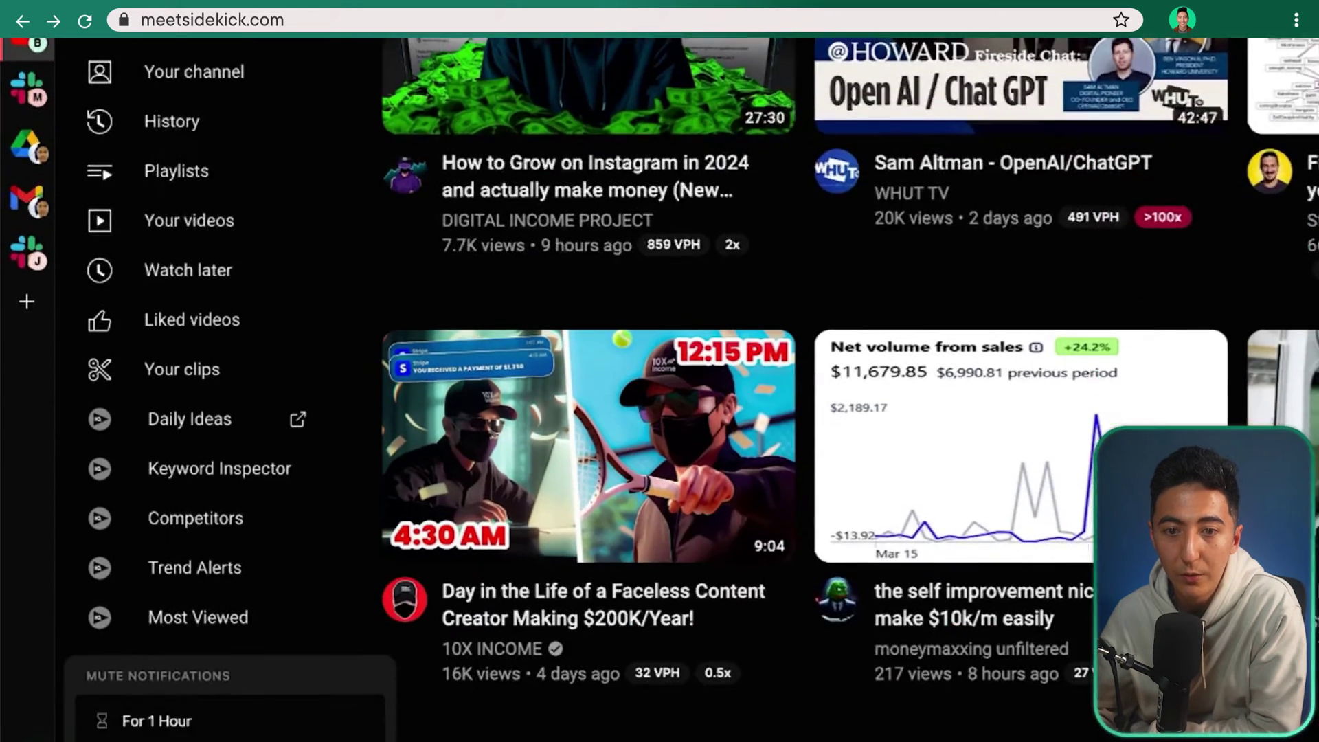
left_click(28, 562)
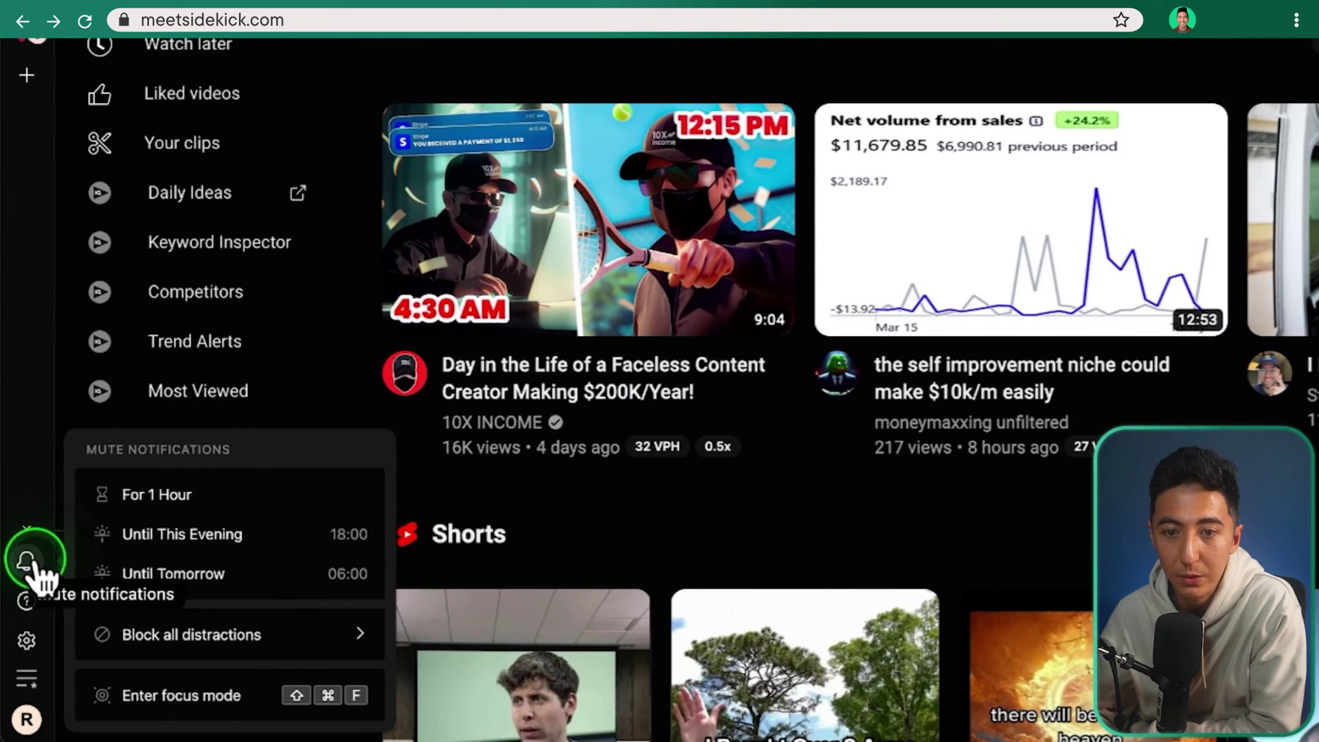
left_click(180, 501)
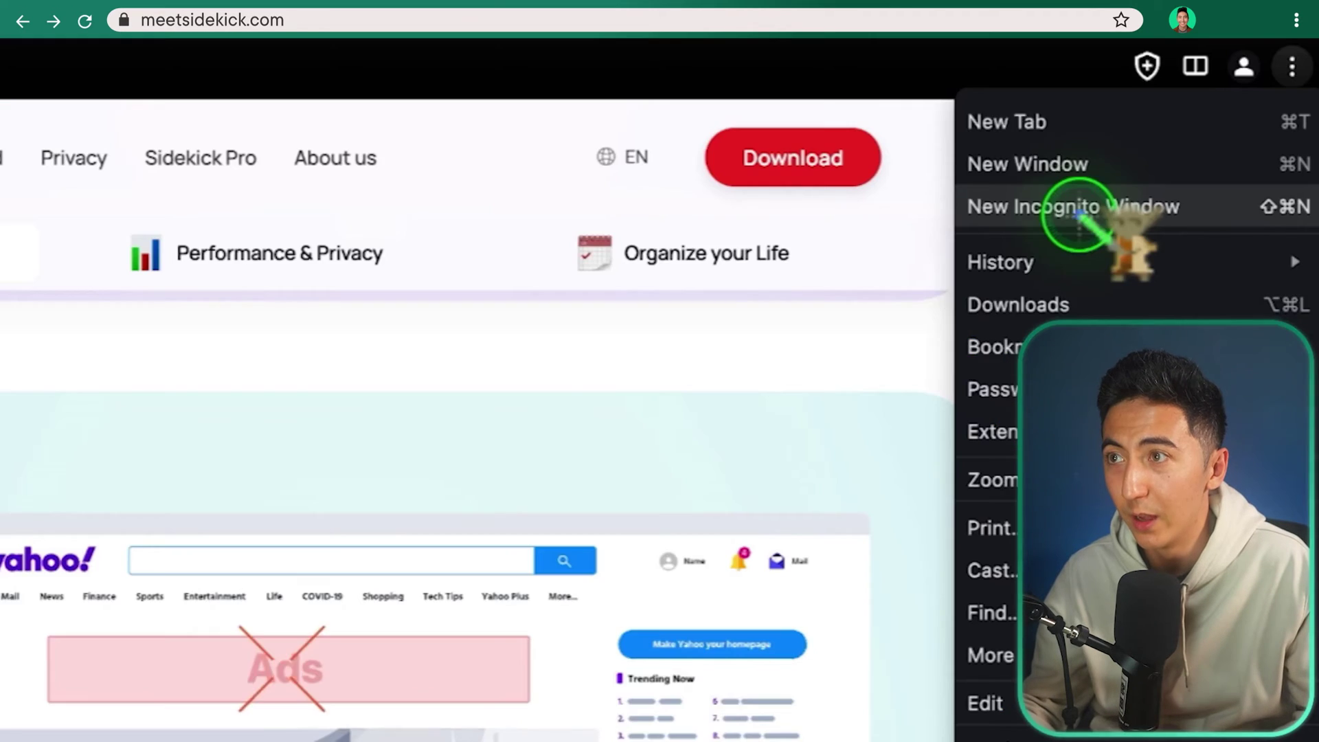
Step: In a new Incognito window, play YouTube's 'I Found 4 Lifetime Software Deals' video, skipping the ad
left_click(1074, 212)
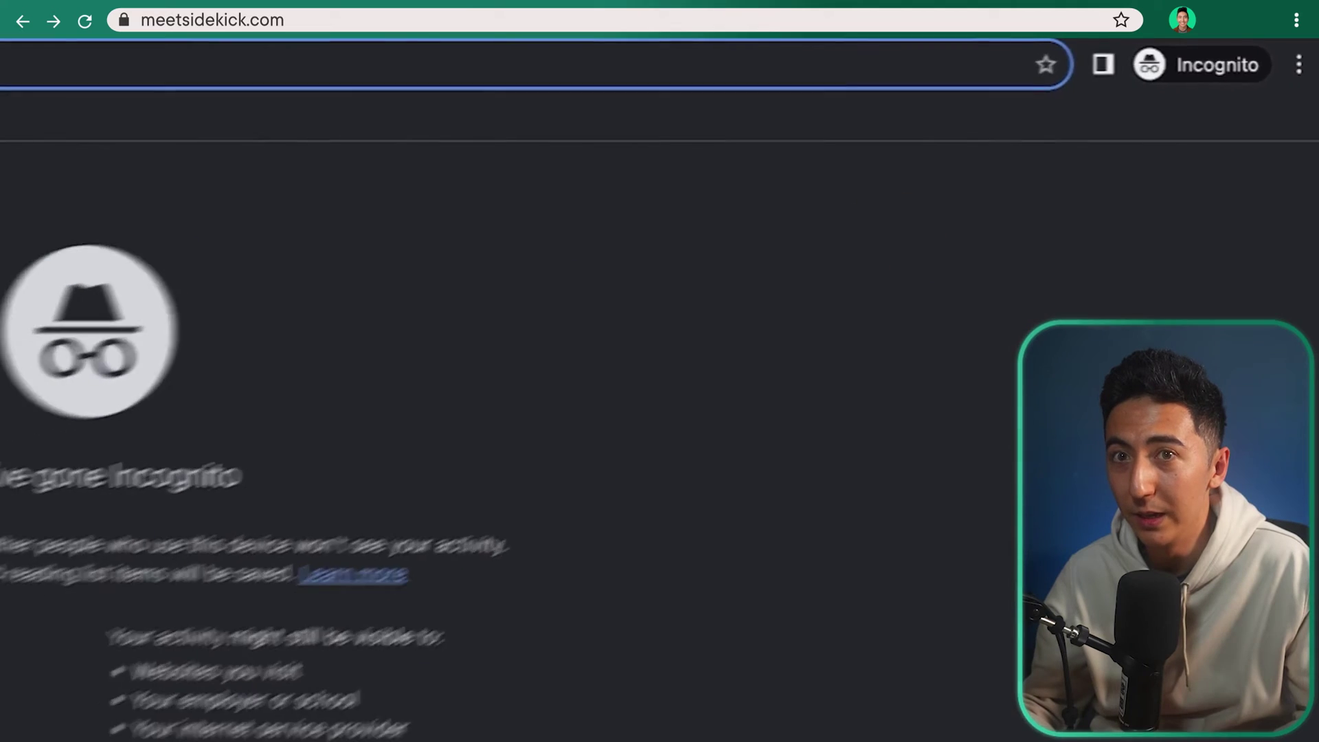
type("youtube.com")
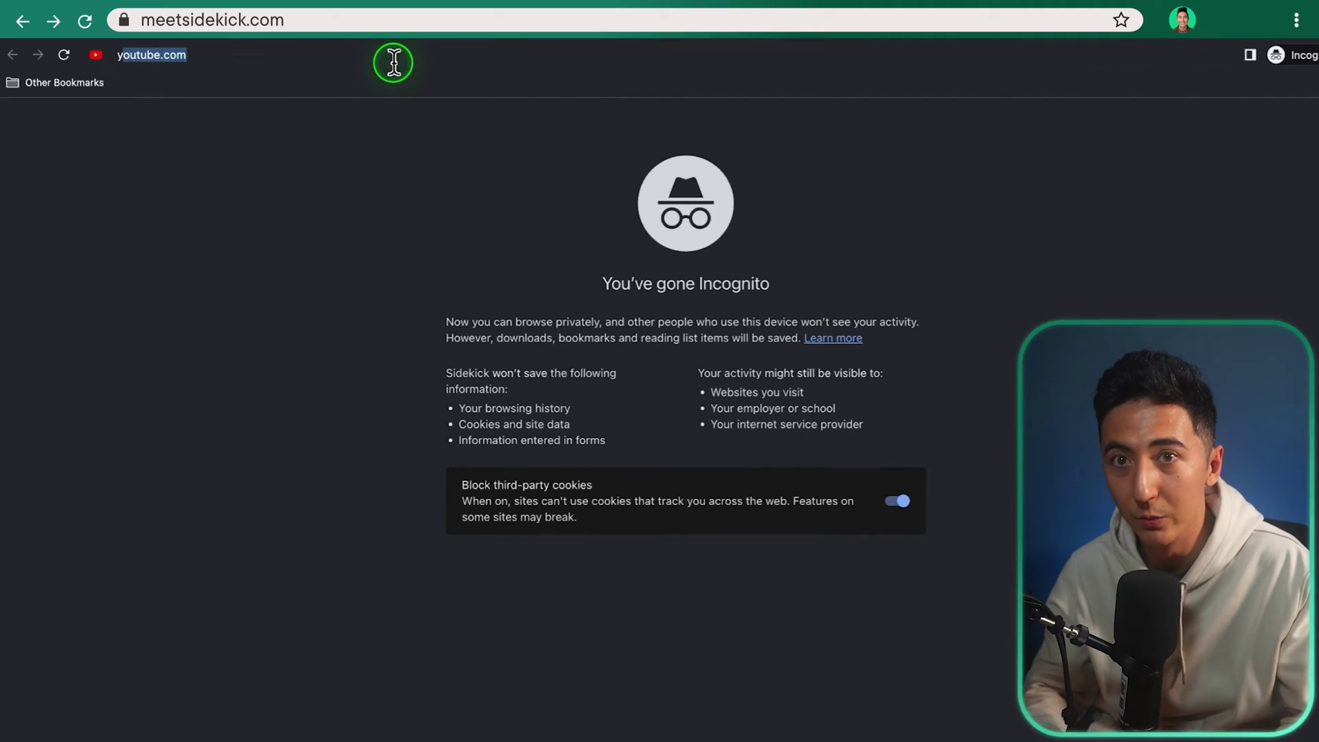
key("Return")
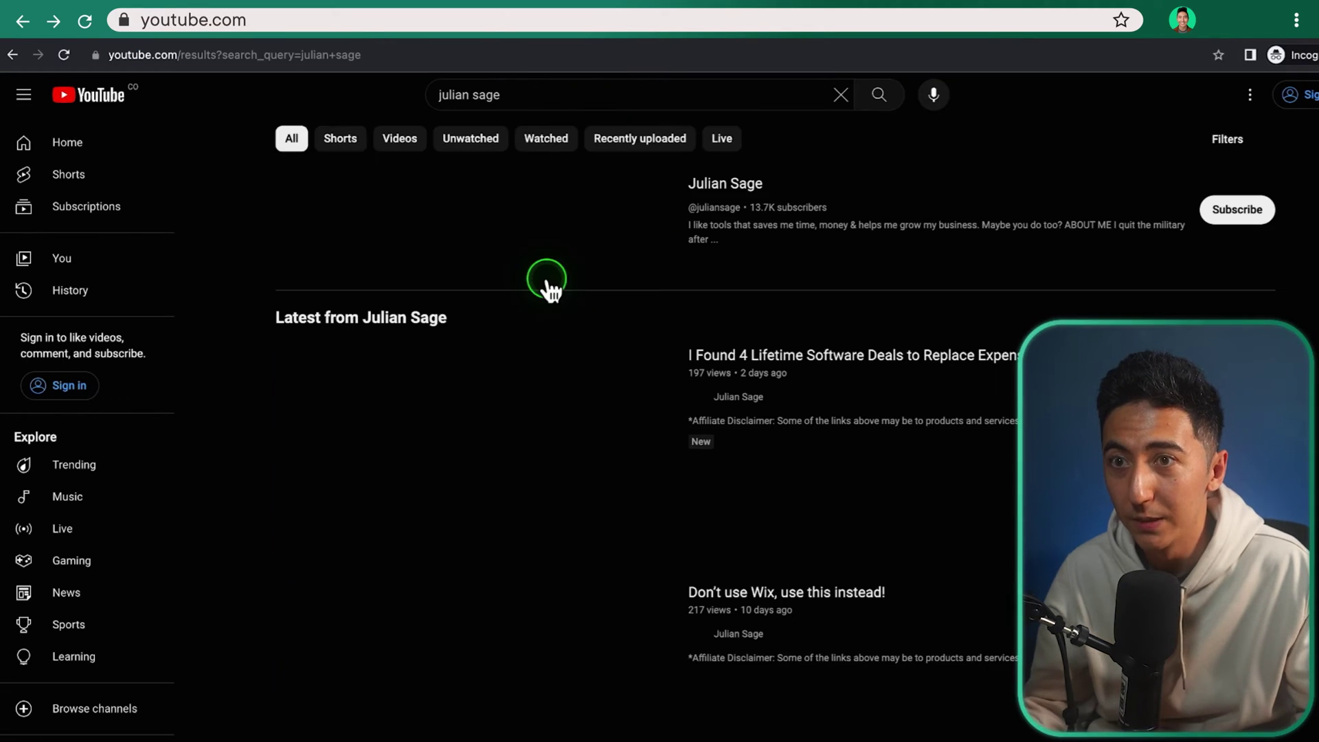
left_click(505, 439)
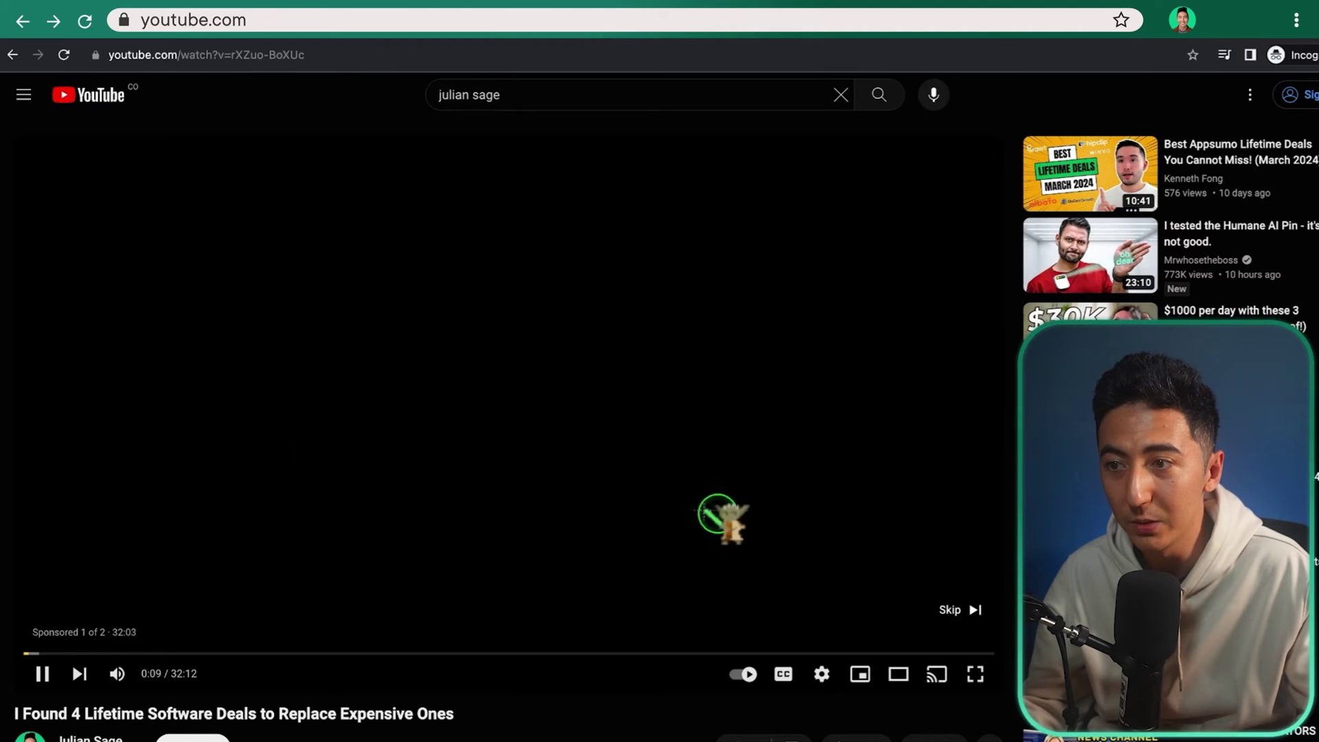
left_click(964, 622)
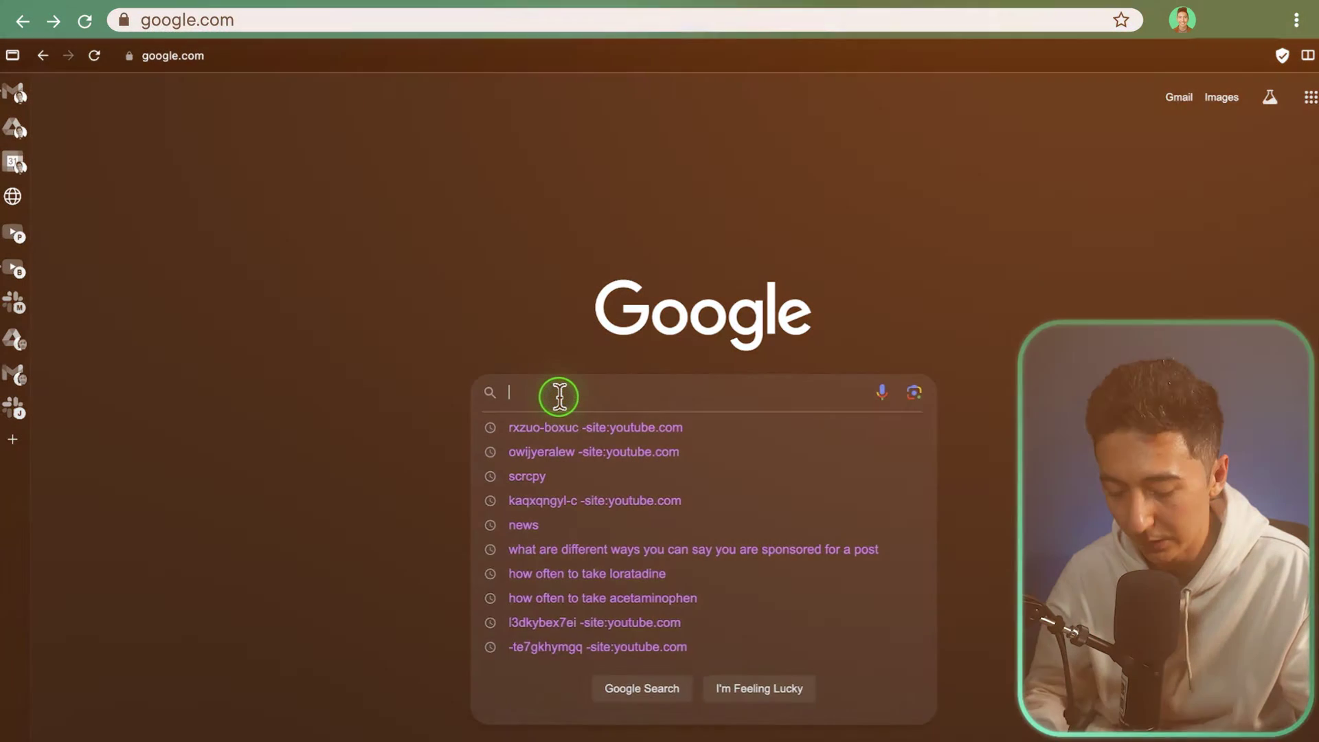
Step: Search Google for 'news' and open the Newsweek story about Texas's $9,000 plan
type("news")
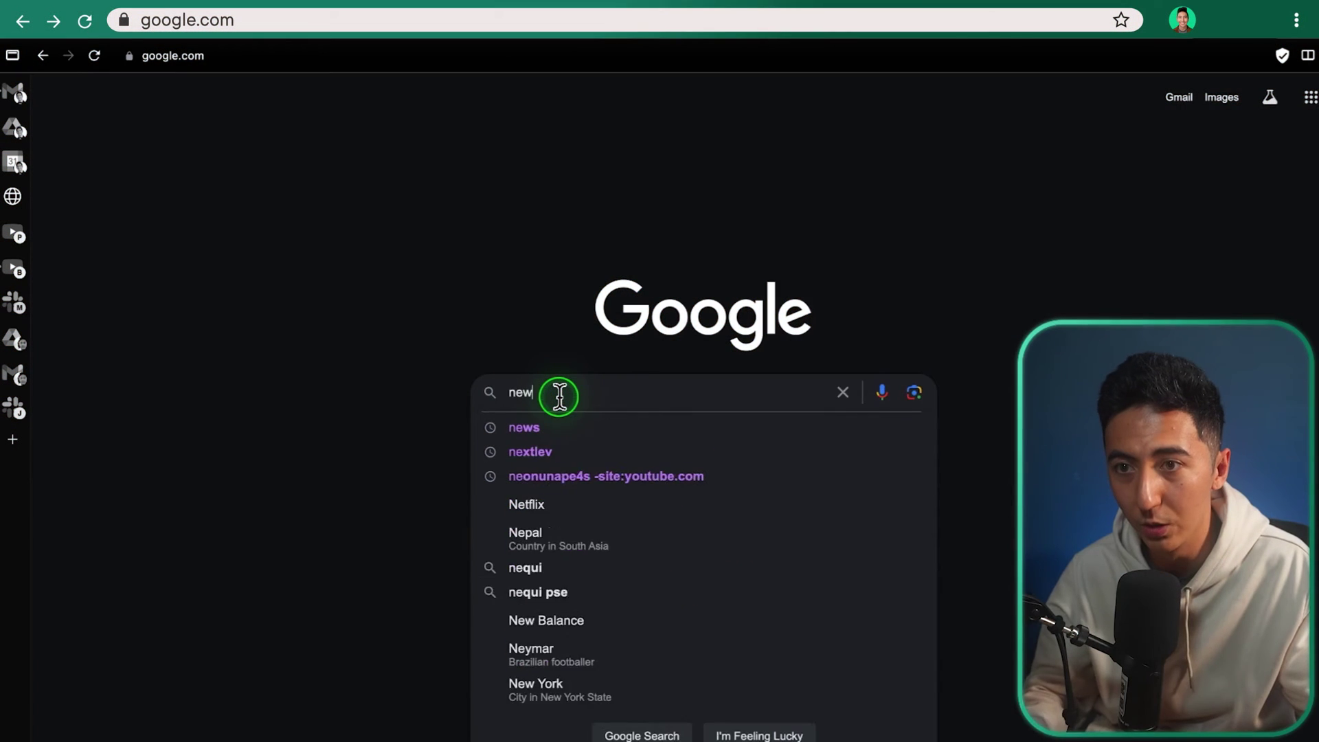
key("Return")
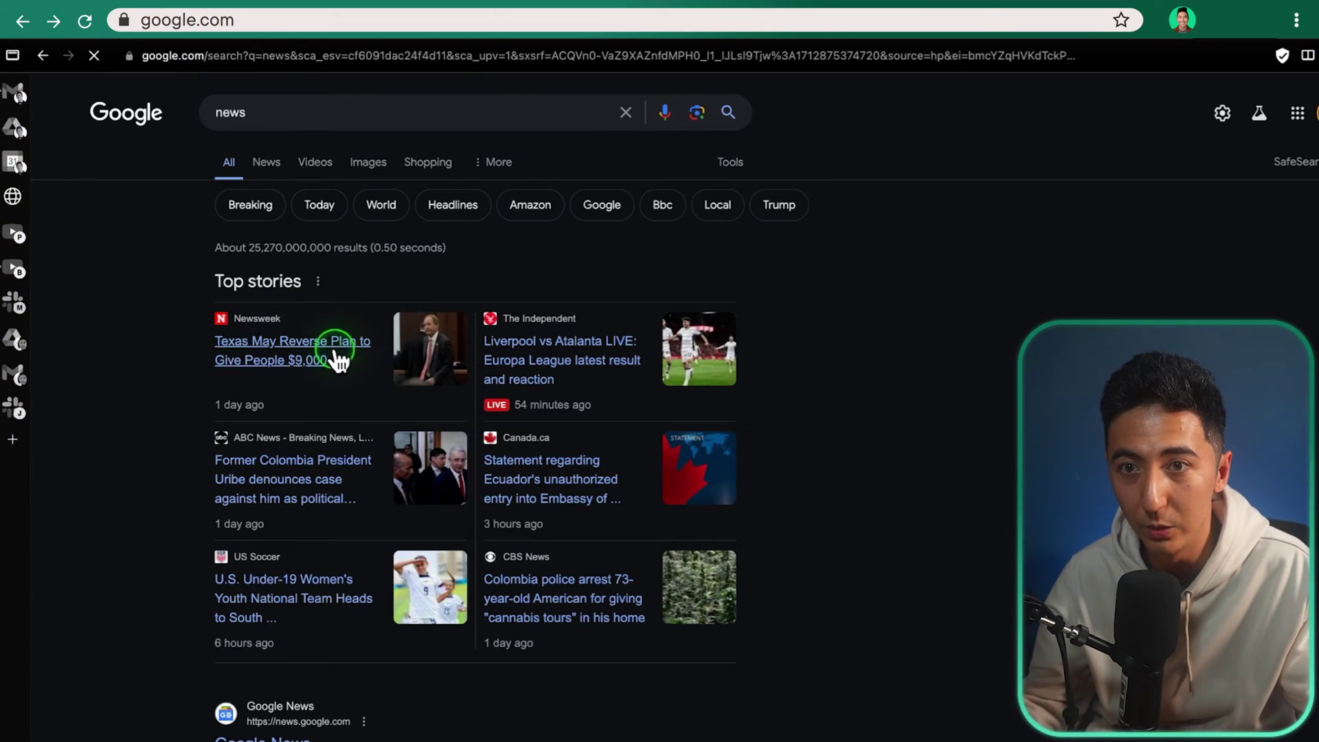
left_click(337, 356)
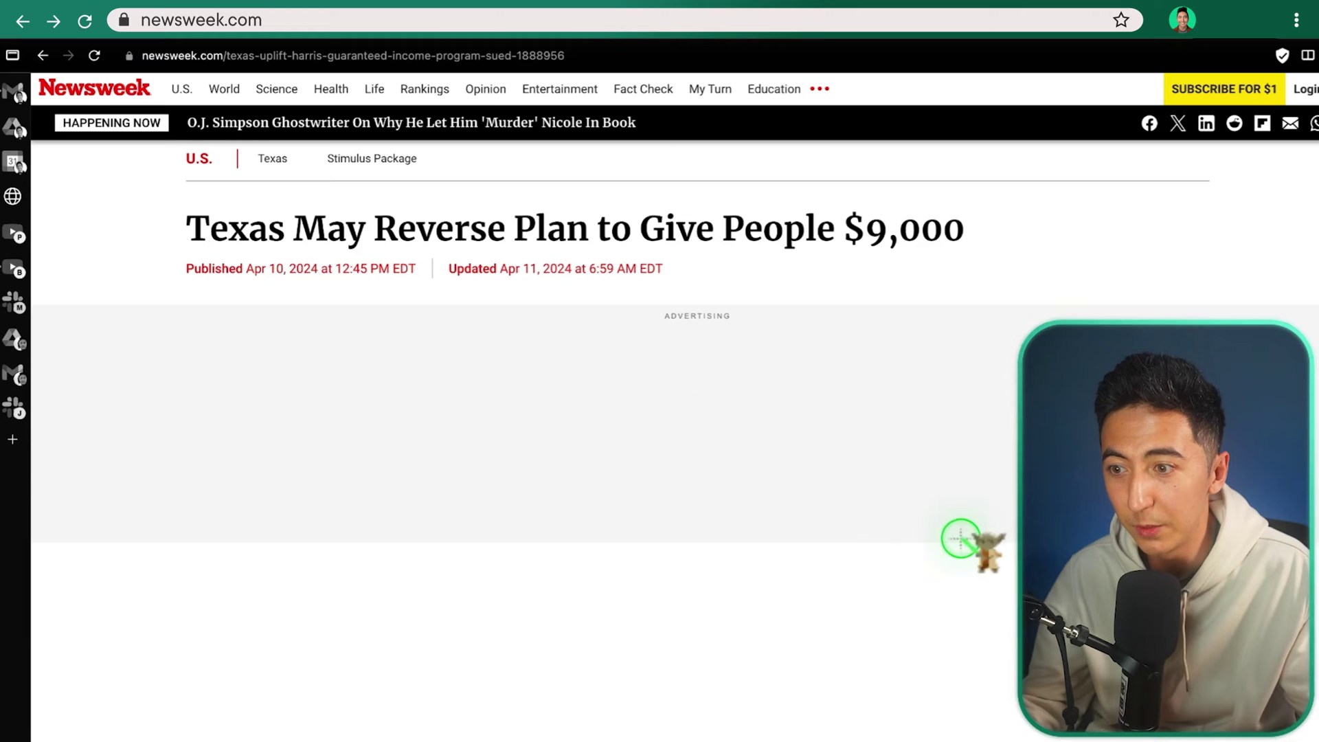
Step: Scroll through the Newsweek article to check that its ad slots are empty
scroll(673, 451, "down", 5)
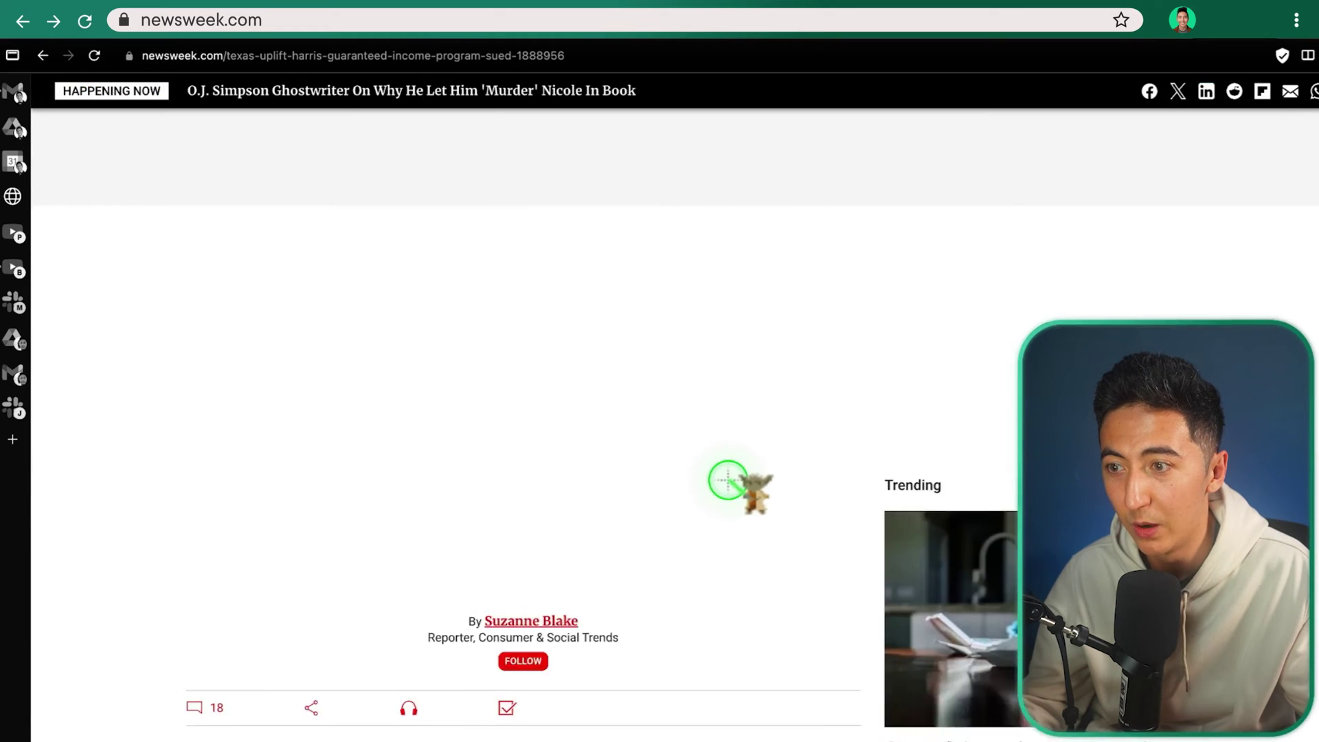
scroll(727, 479, "up", 5)
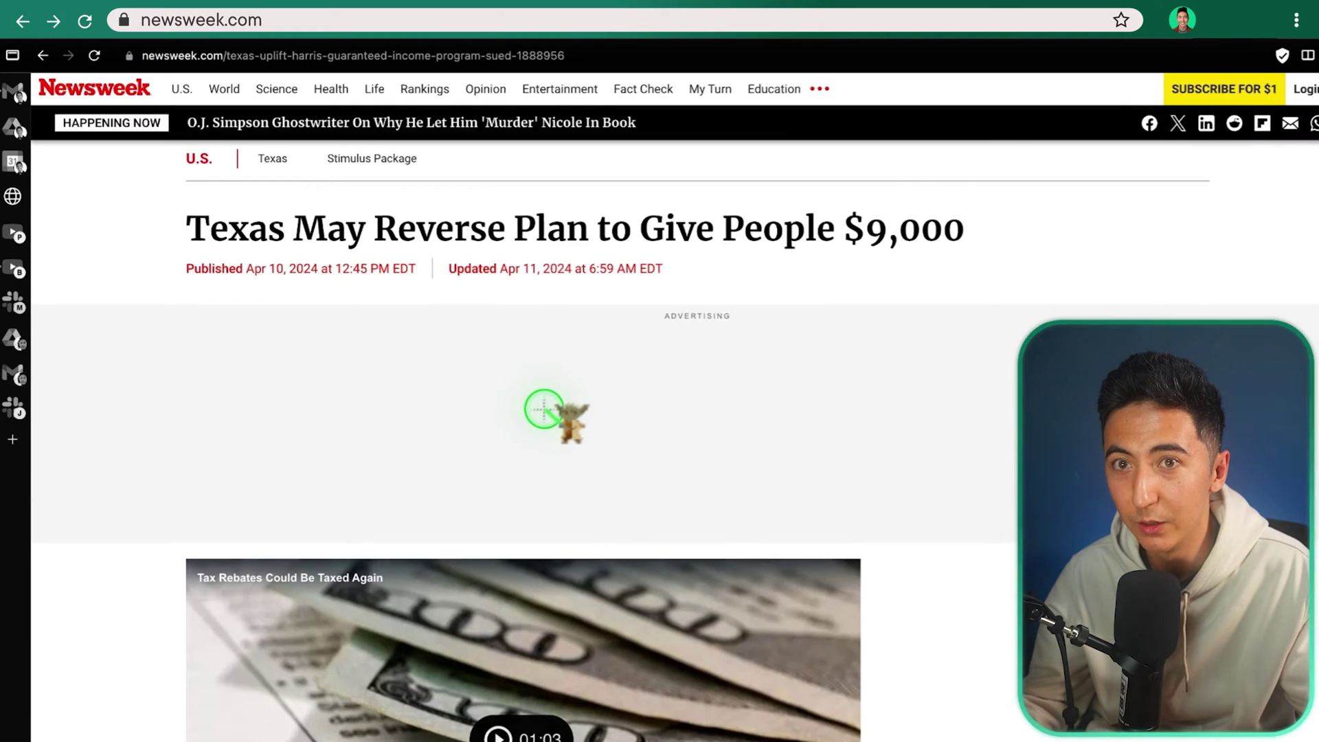
scroll(549, 415, "down", 5)
scroll(552, 417, "down", 7)
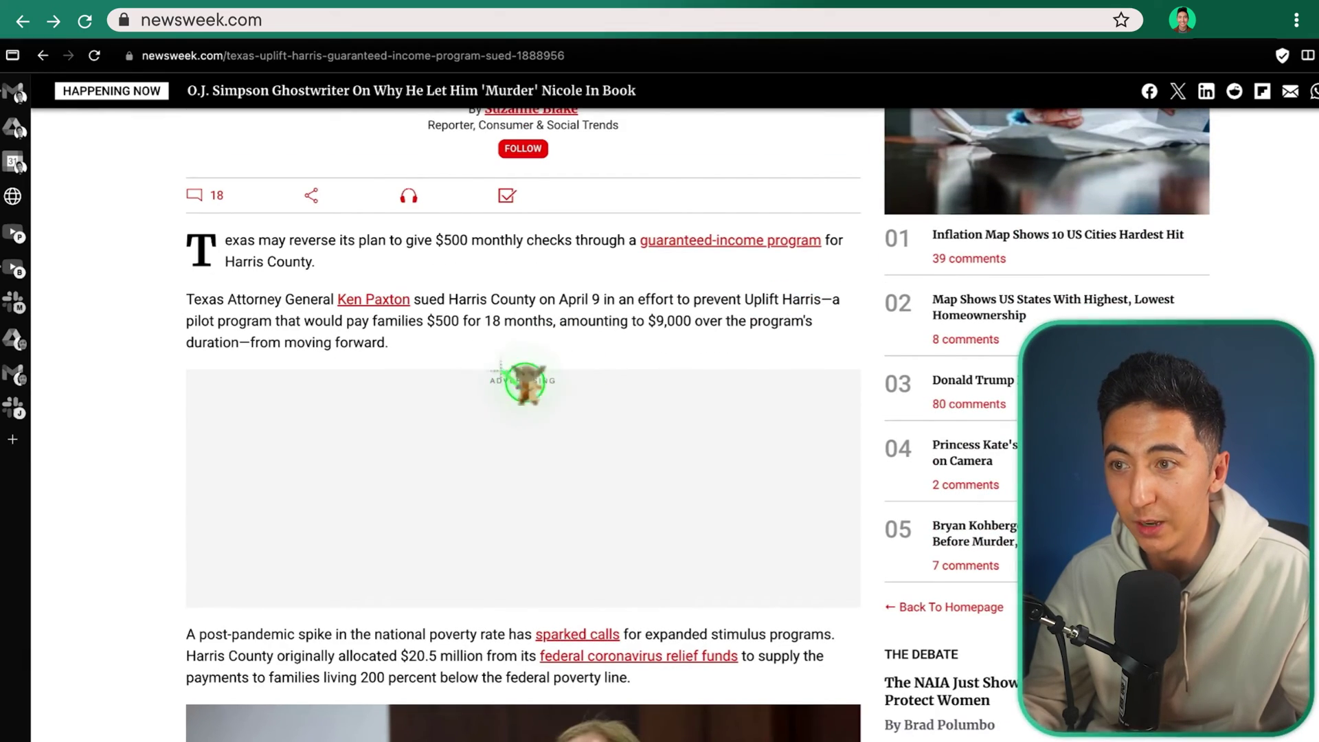
scroll(614, 385, "down", 14)
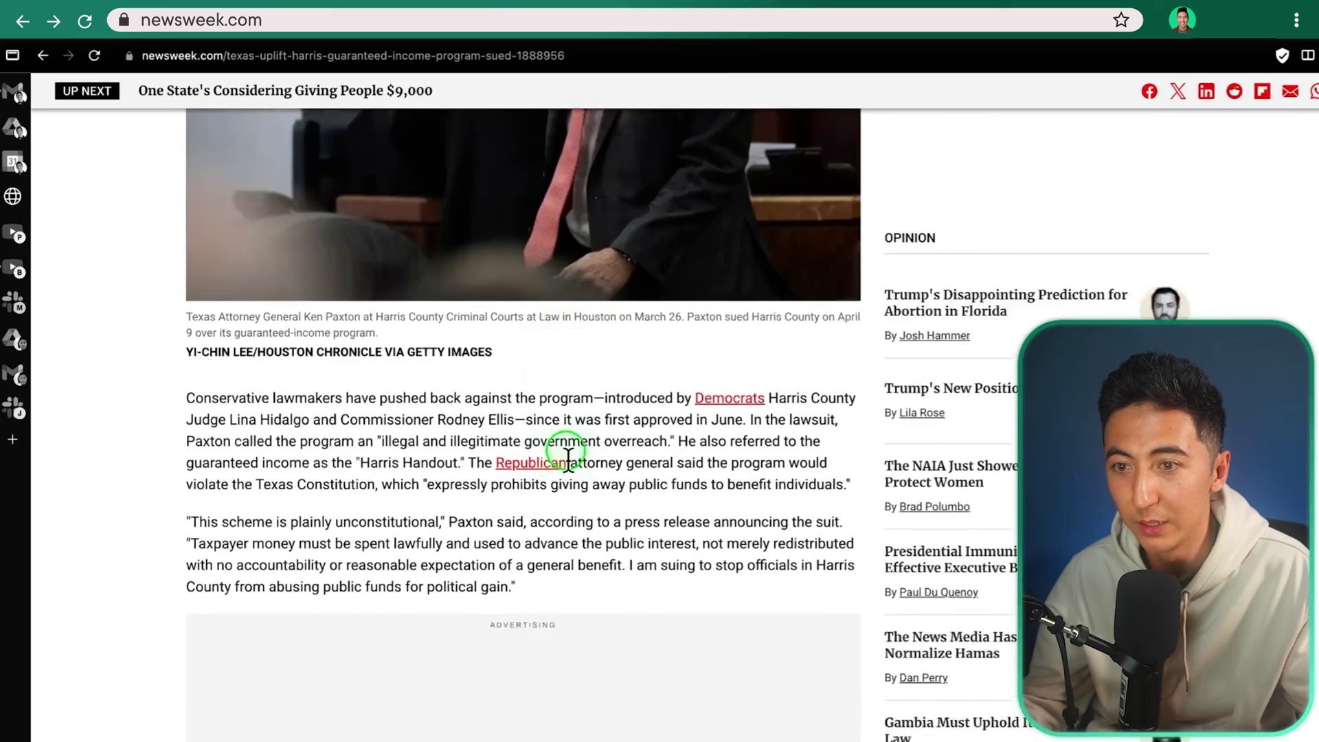
scroll(604, 412, "down", 14)
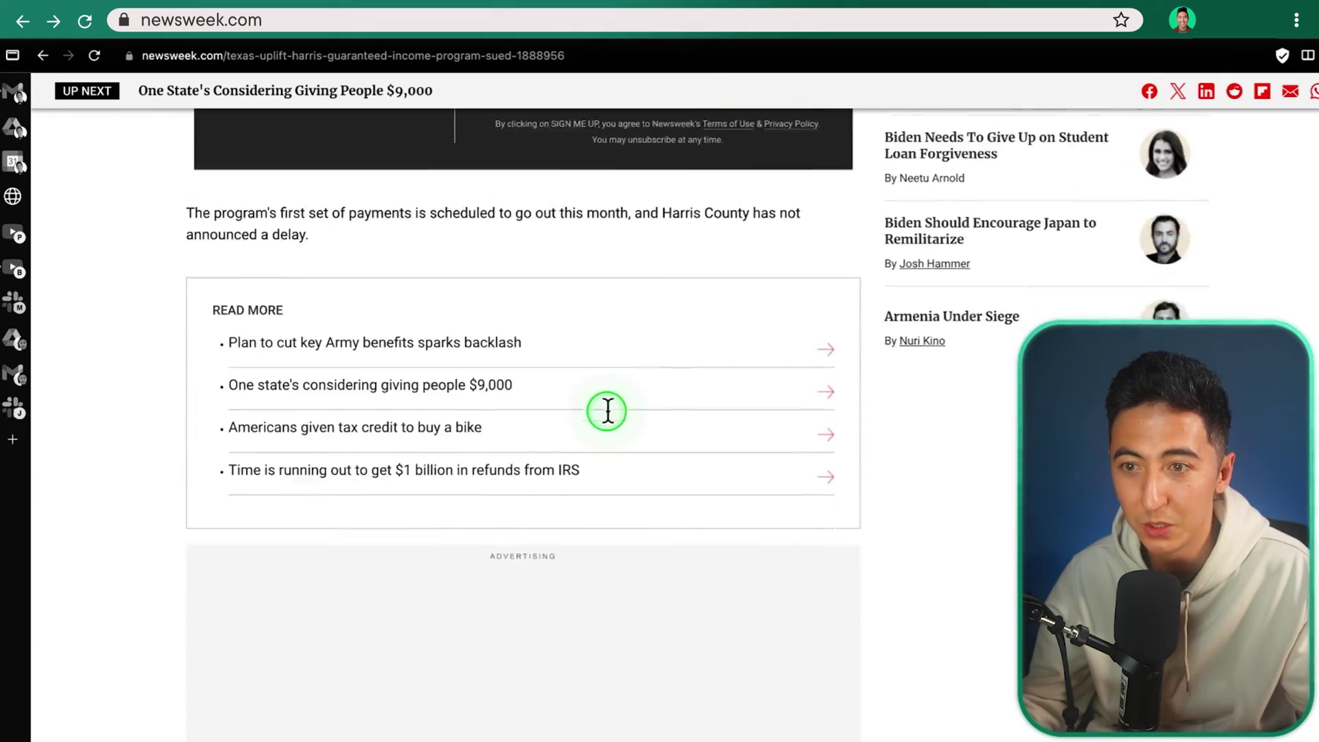
scroll(608, 414, "down", 13)
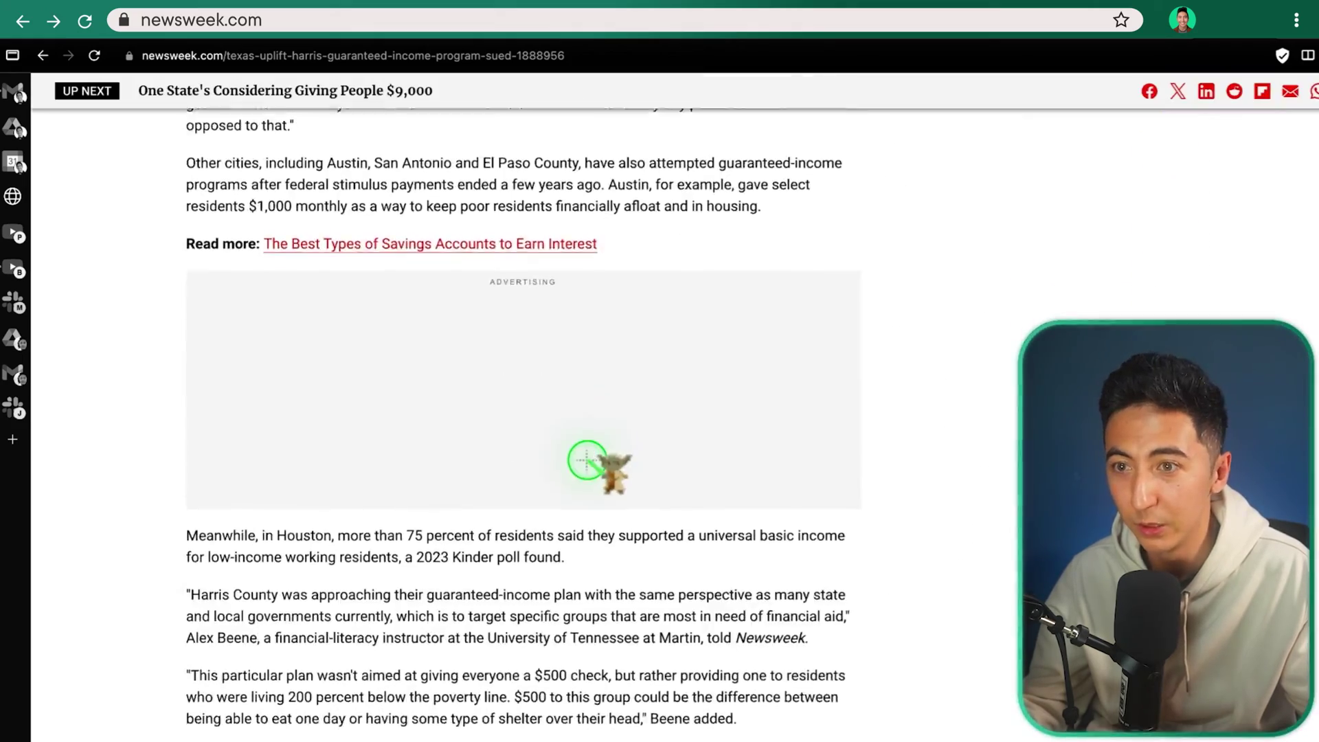
scroll(587, 460, "down", 13)
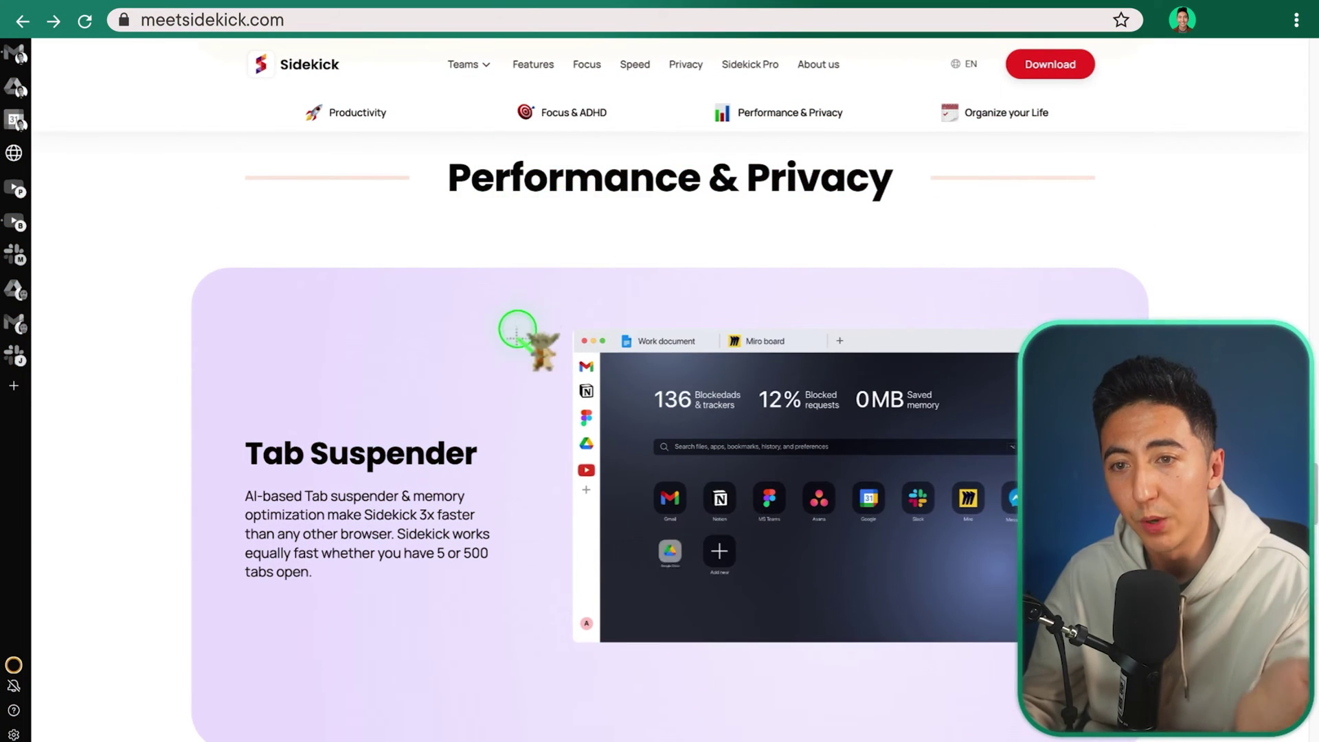
scroll(515, 345, "down", 2)
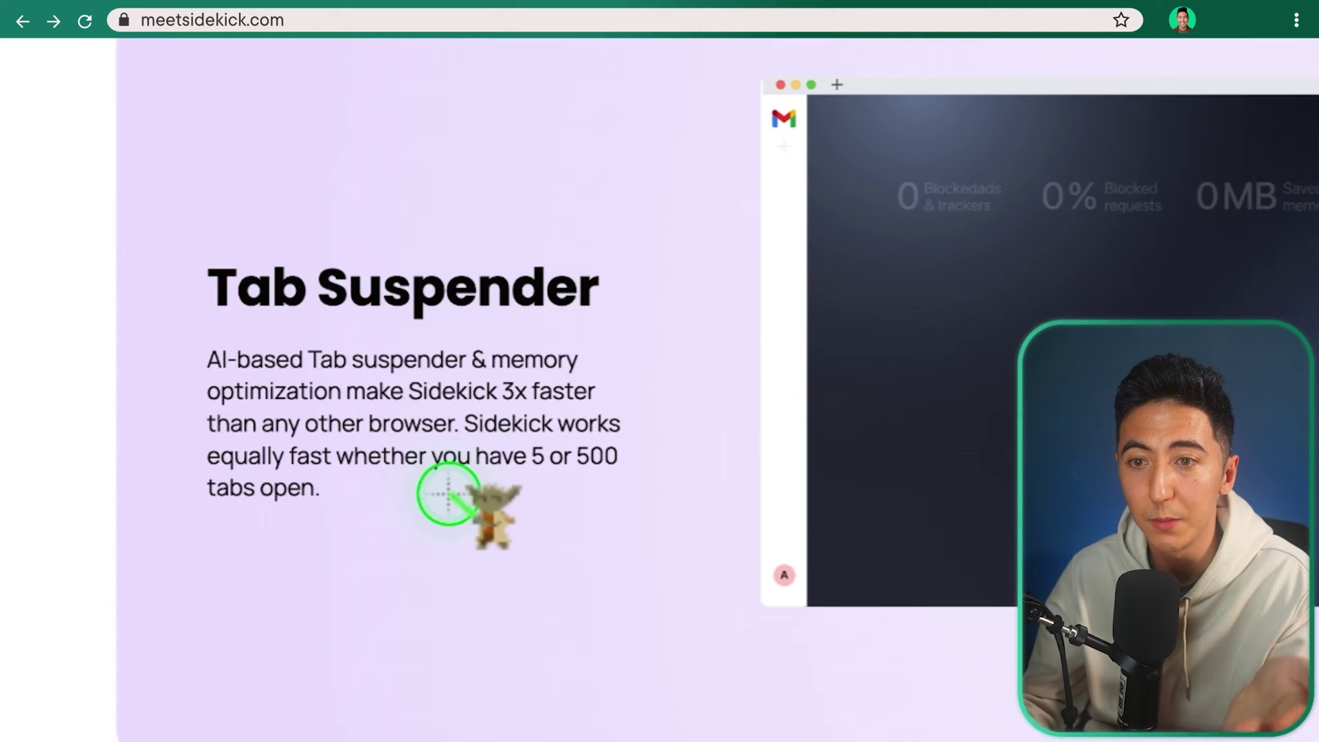
left_click(376, 495)
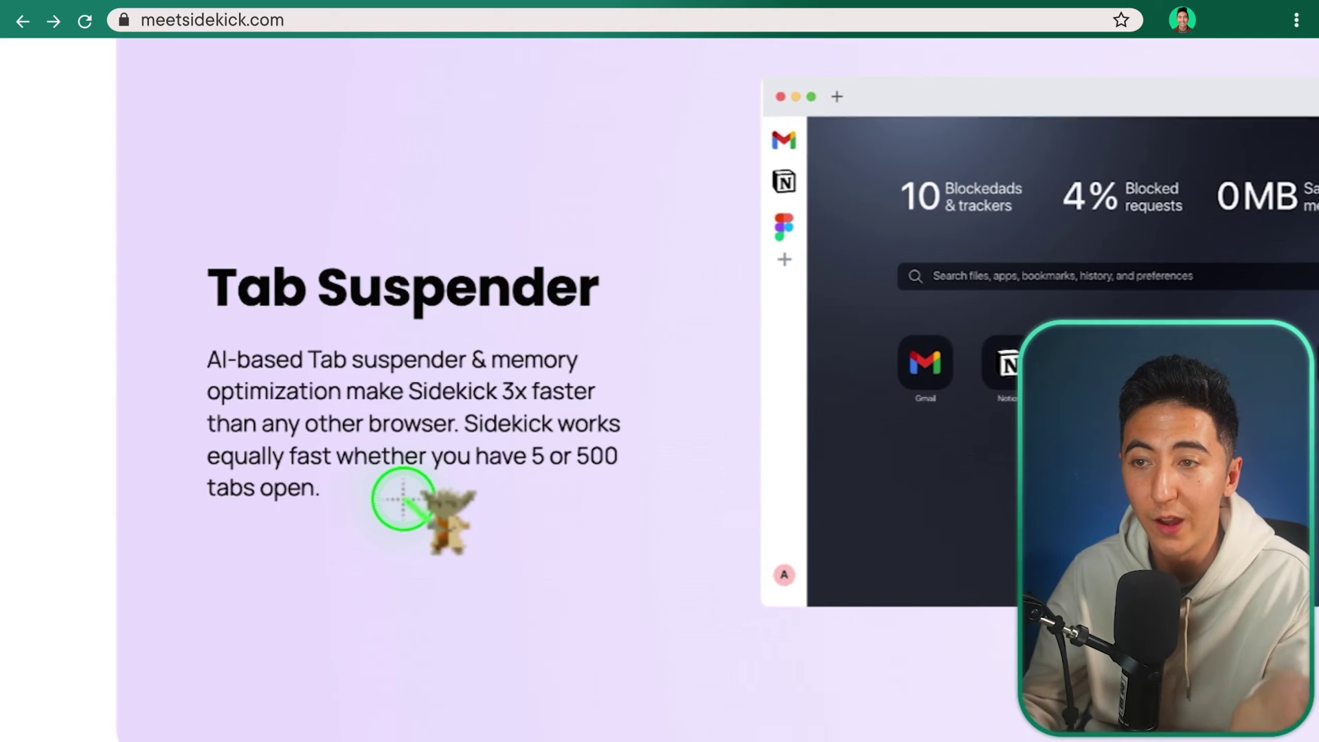
scroll(404, 496, "down", 5)
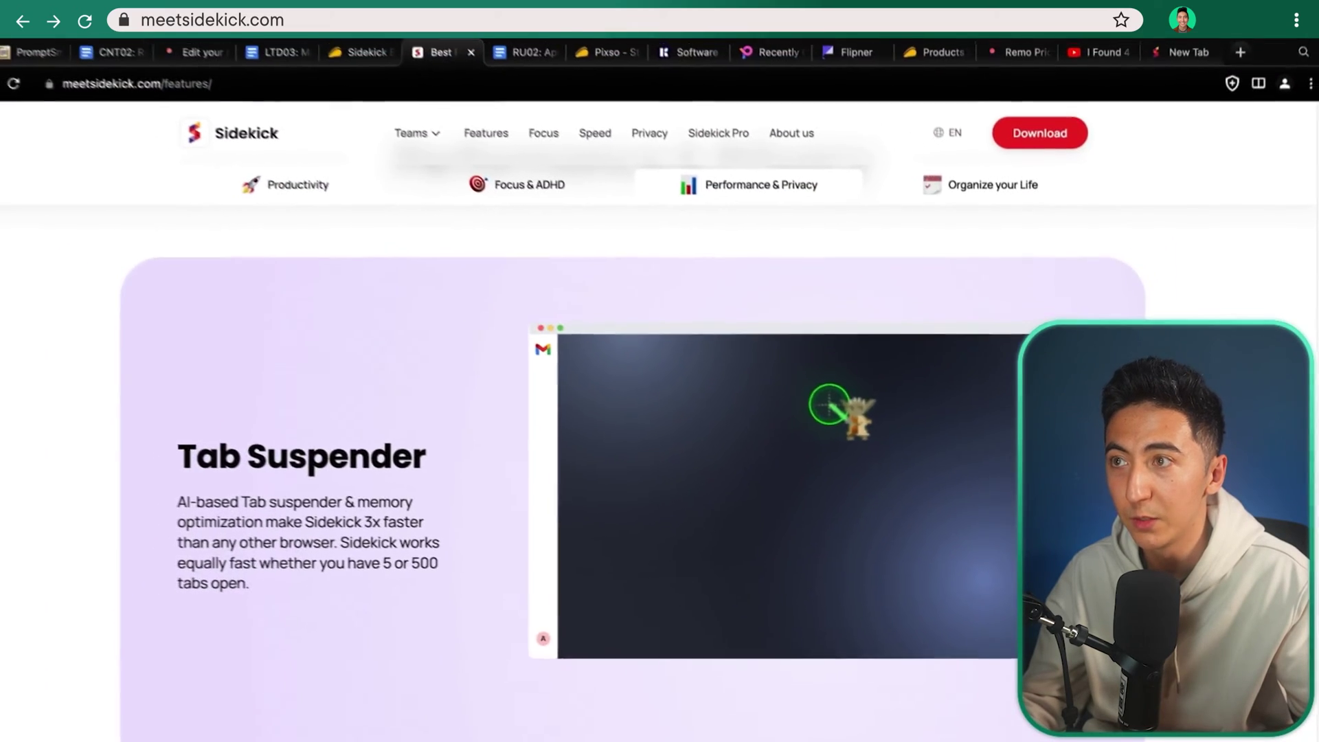
Step: Open a new tab showing 611 blocked ads and trackers, 27% blocked requests, 1.4 GB saved
left_click(1251, 53)
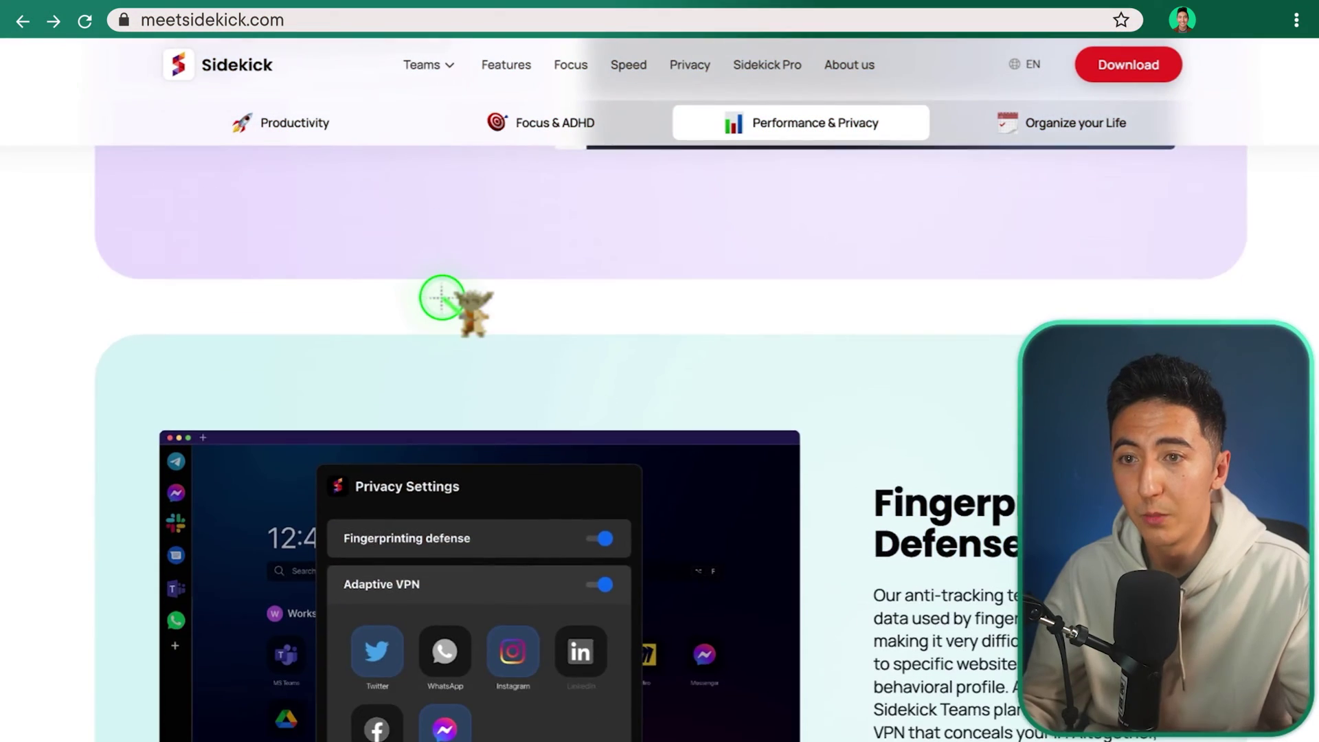
Step: Scroll past Fingerprint Defense & VPN to the Sessions section under Organize your Life
scroll(441, 297, "down", 3)
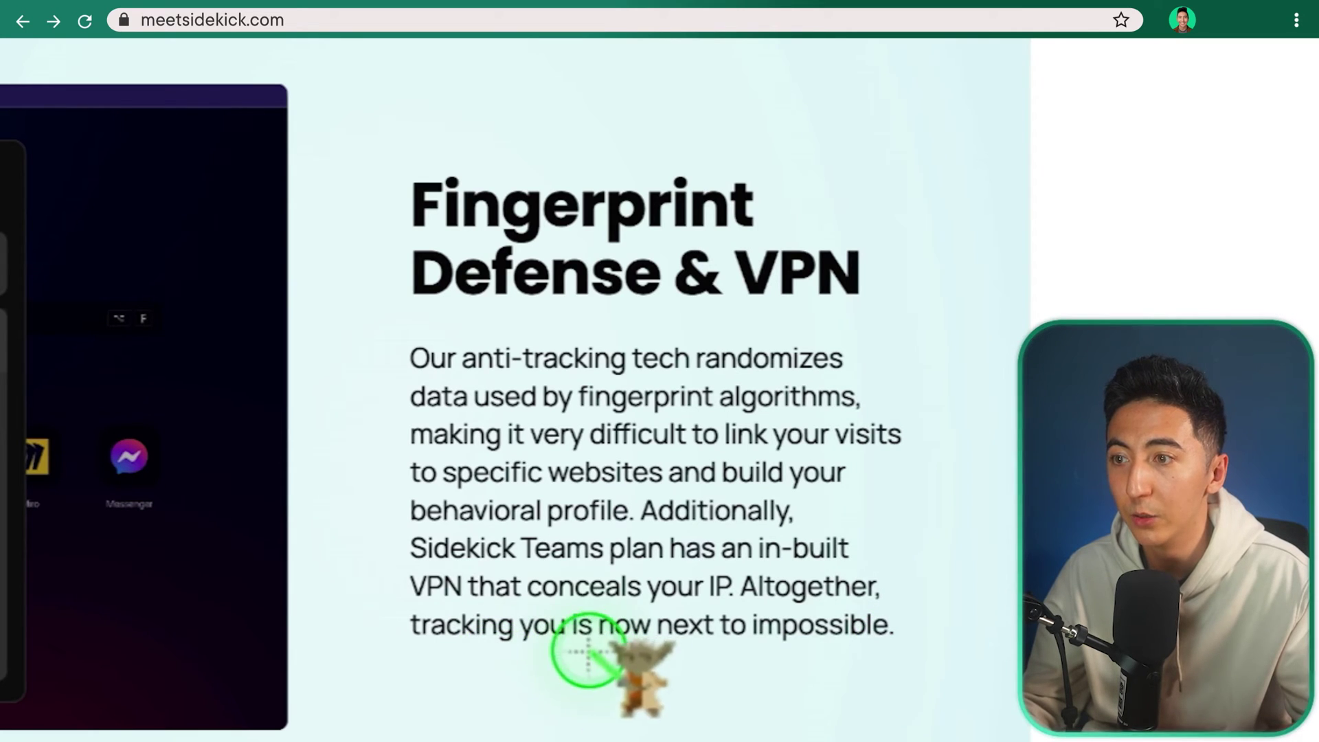
scroll(673, 454, "down", 5)
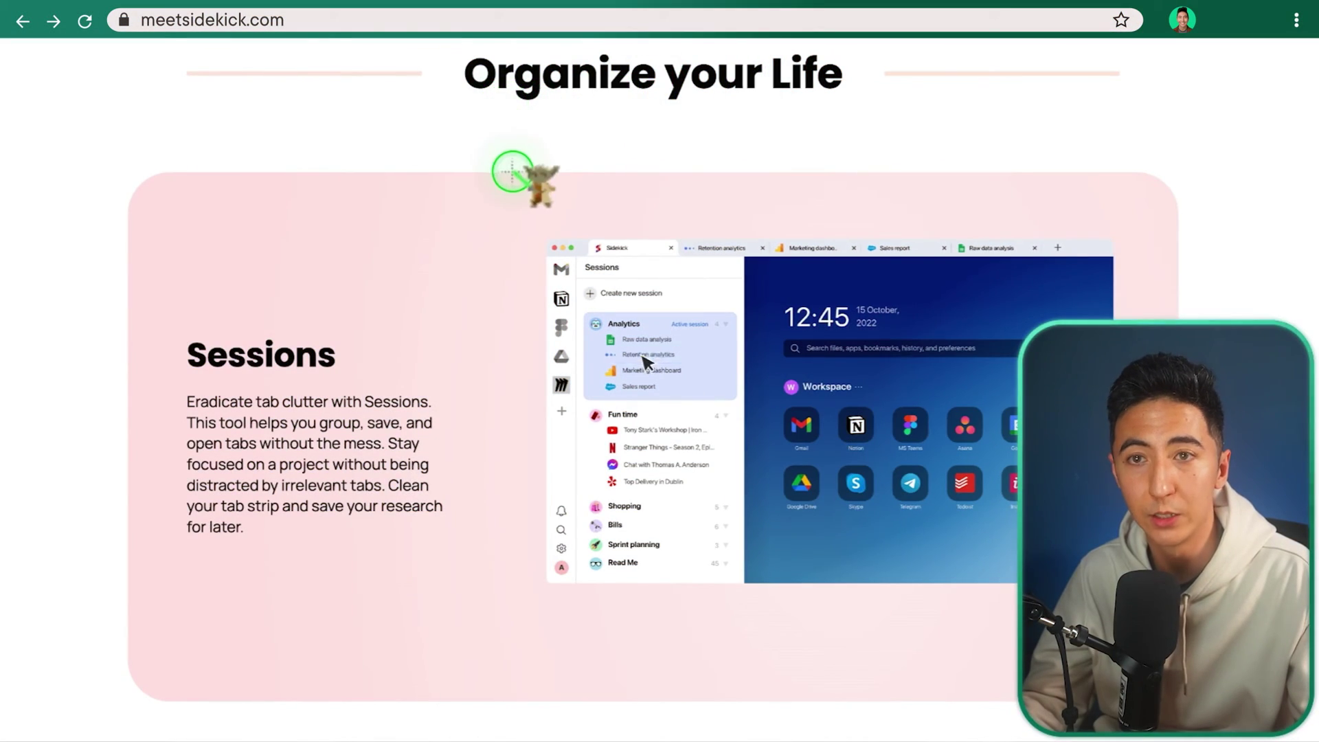
Step: Scroll further down the Sessions section of the Sidekick features page
scroll(511, 170, "down", 2)
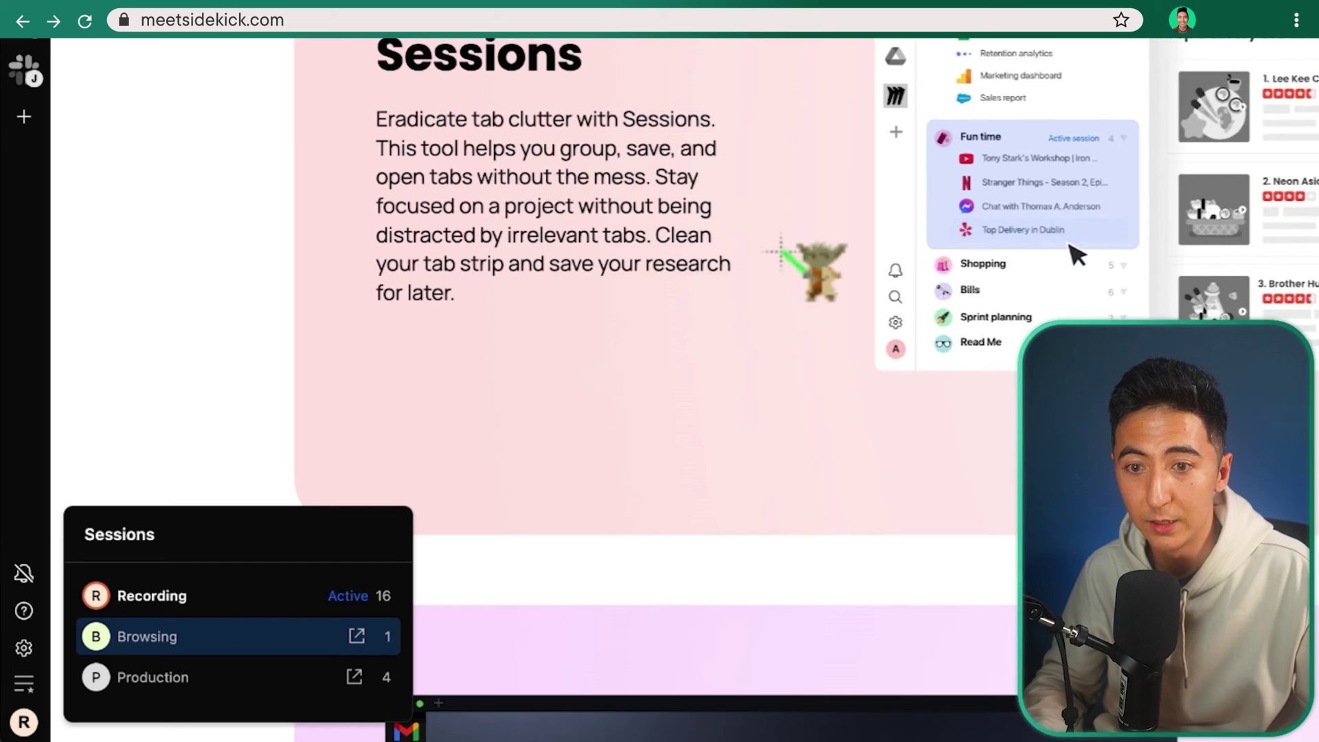
Step: Switch to the Browsing session, open the P sidebar app, then return to the Recording session
key("Return")
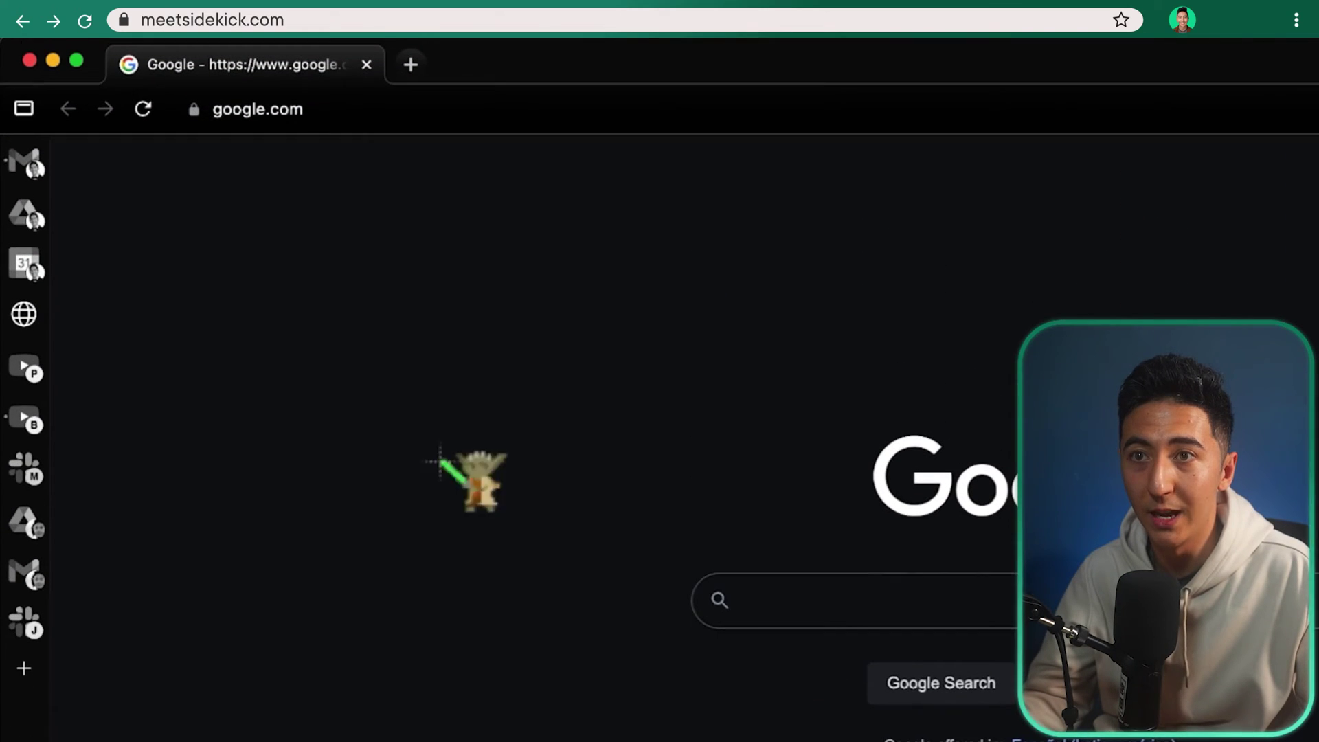
left_click(592, 95)
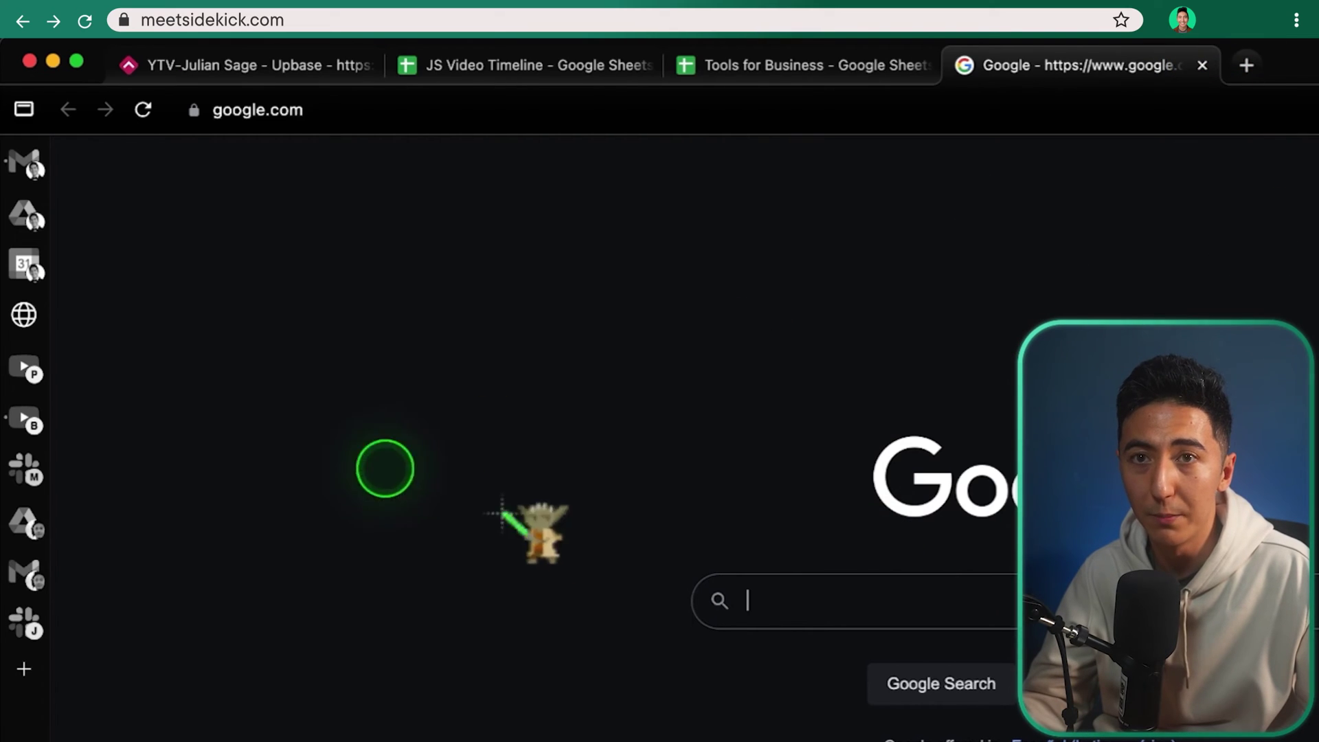
left_click(21, 374)
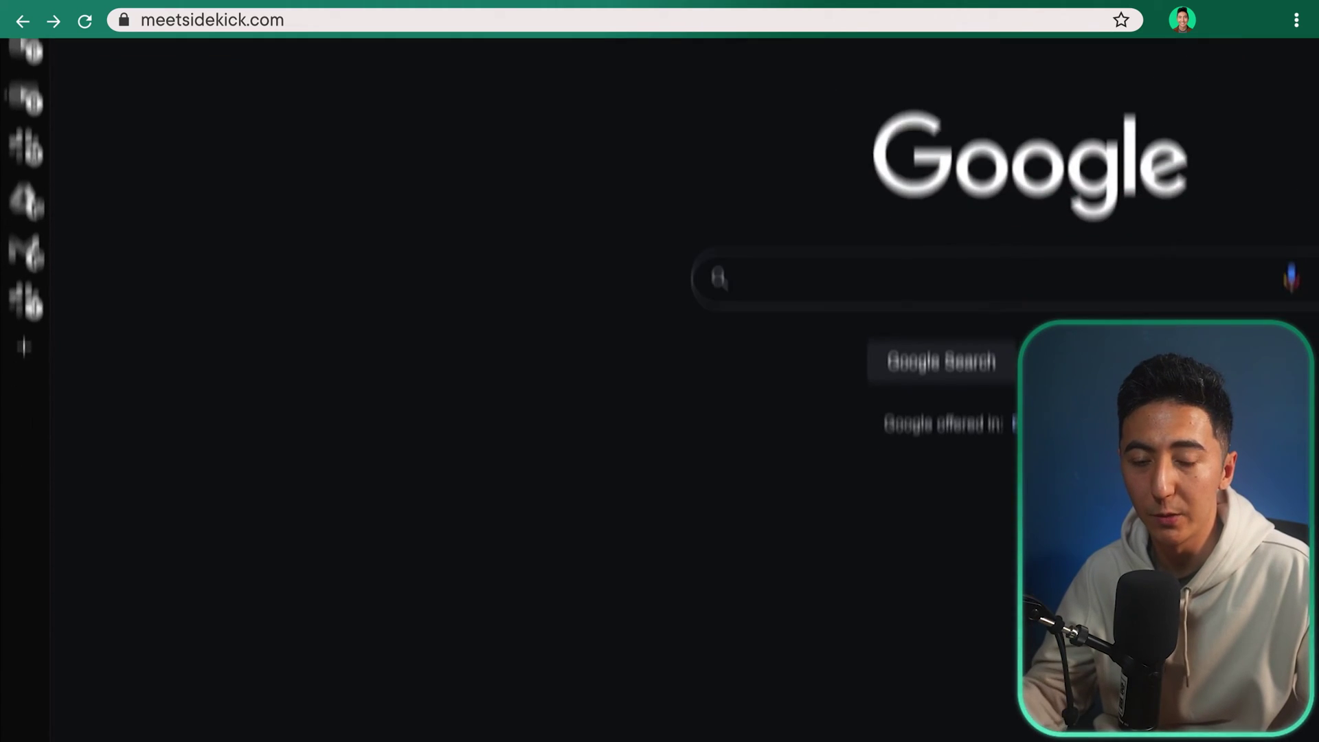
key("Down")
key("Return")
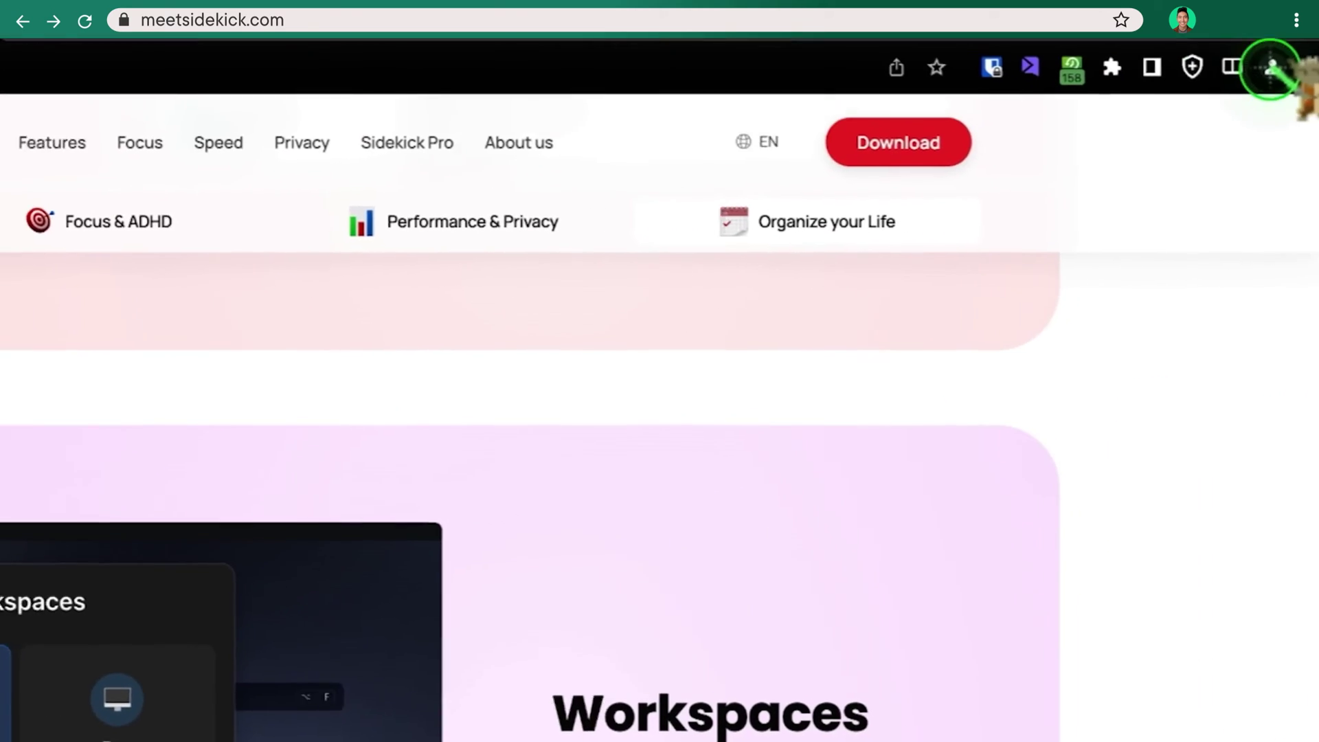
Step: Show the workspaces list from the profile icon, then close it
left_click(1268, 65)
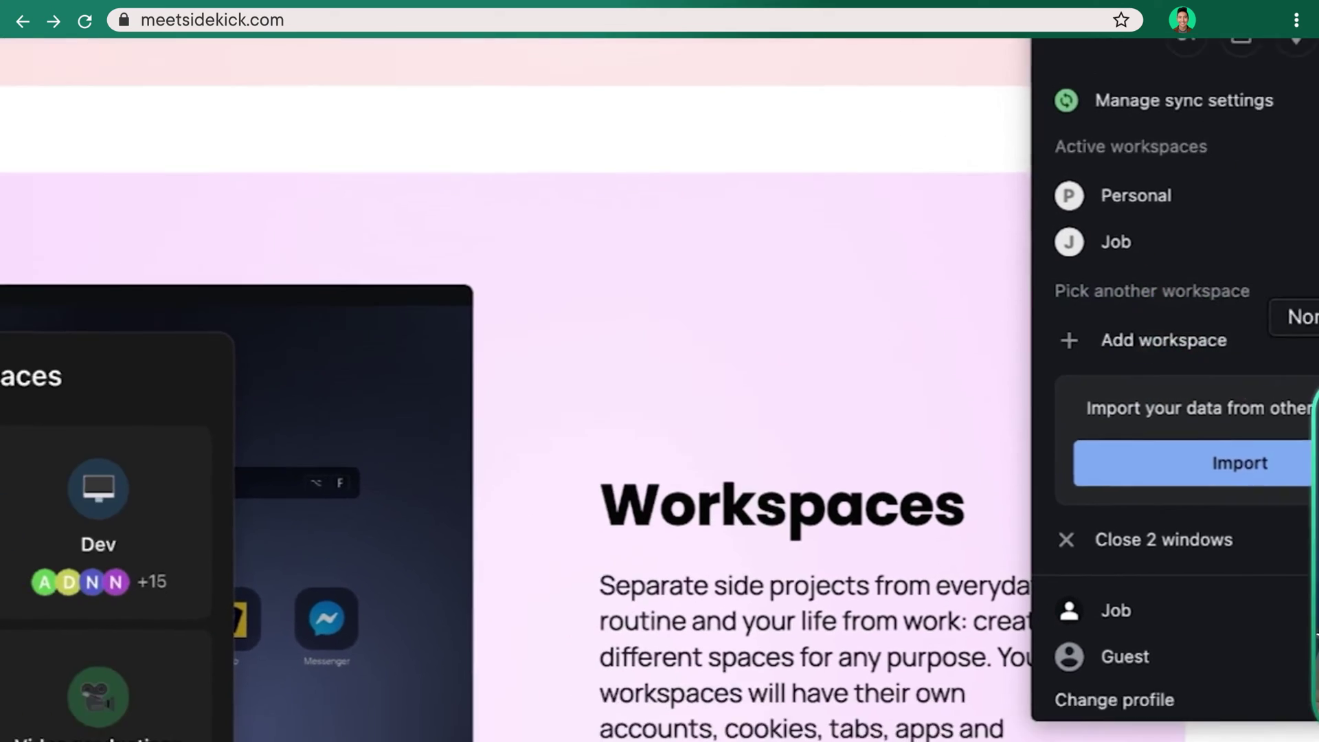
key("Escape")
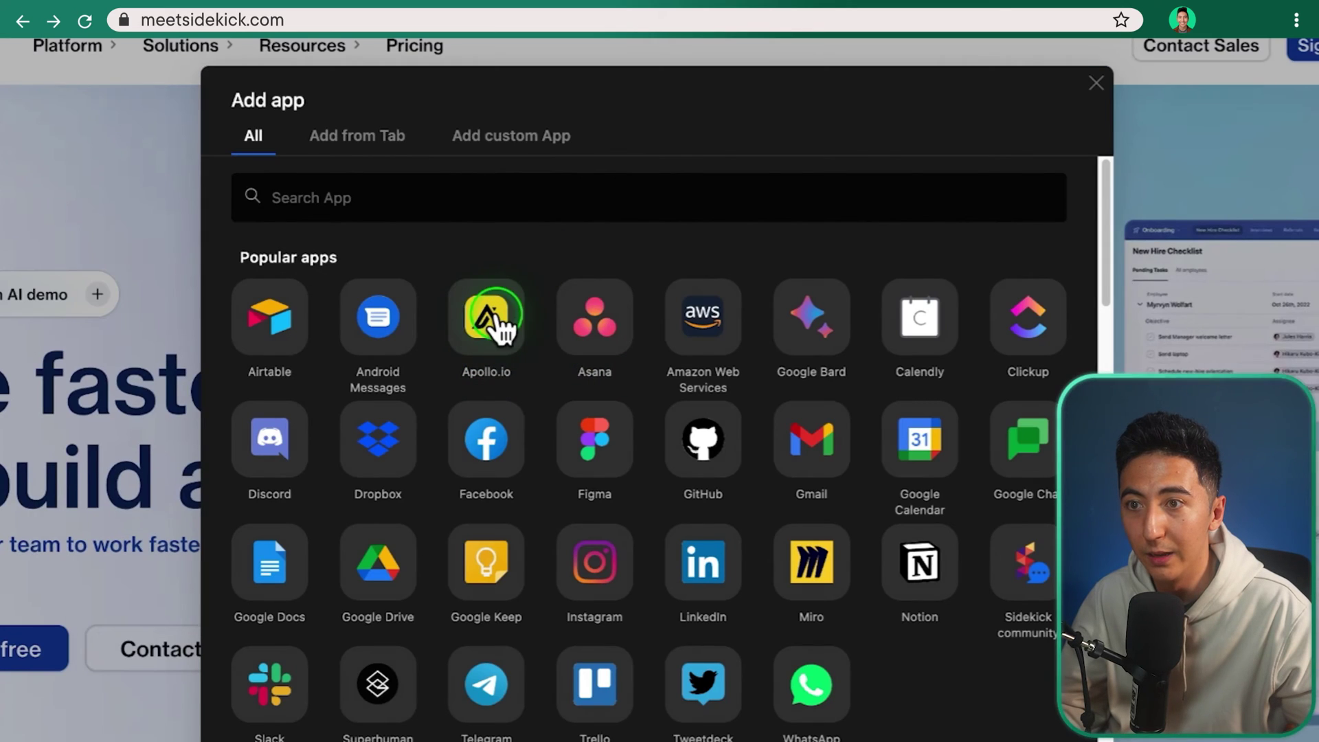
Step: Add Asana to the sidebar, then pick Dropbox from the app catalogue to add next
left_click(603, 312)
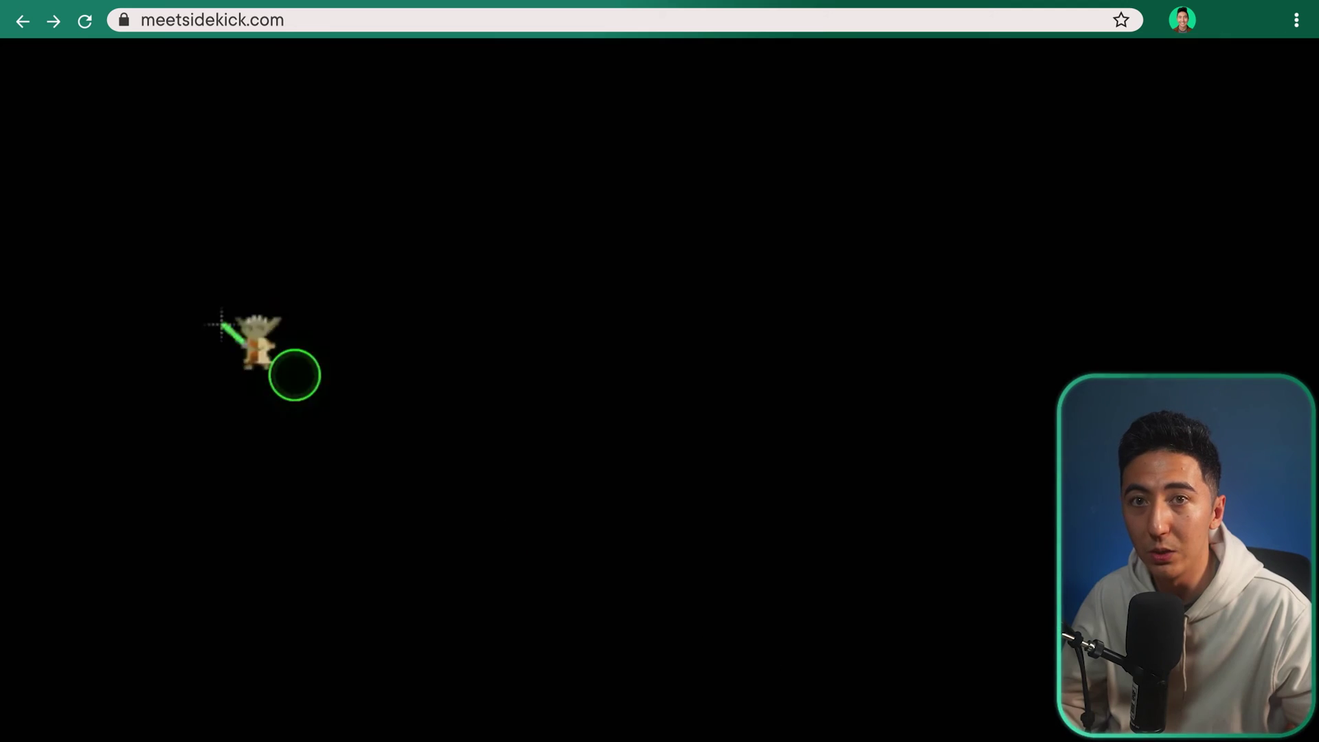
left_click(23, 154)
left_click(931, 464)
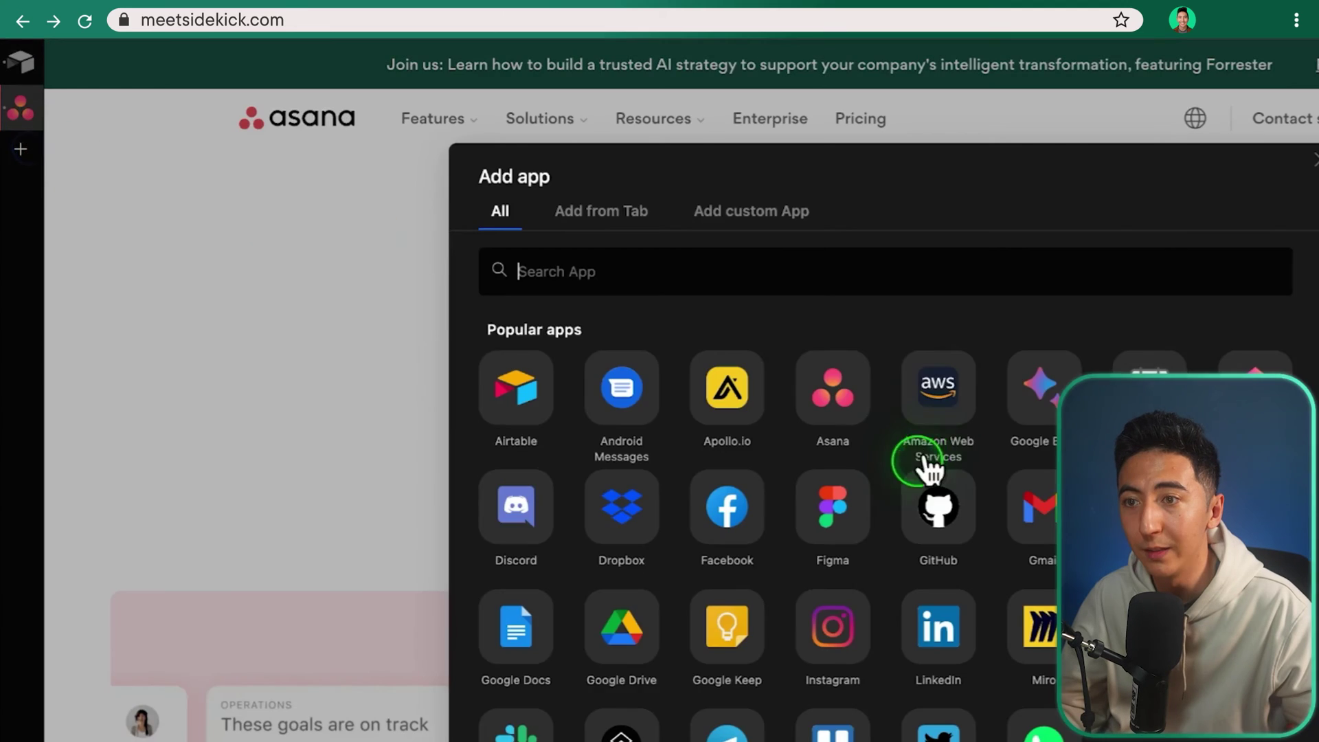
scroll(930, 463, "right", 5)
scroll(931, 464, "down", 2)
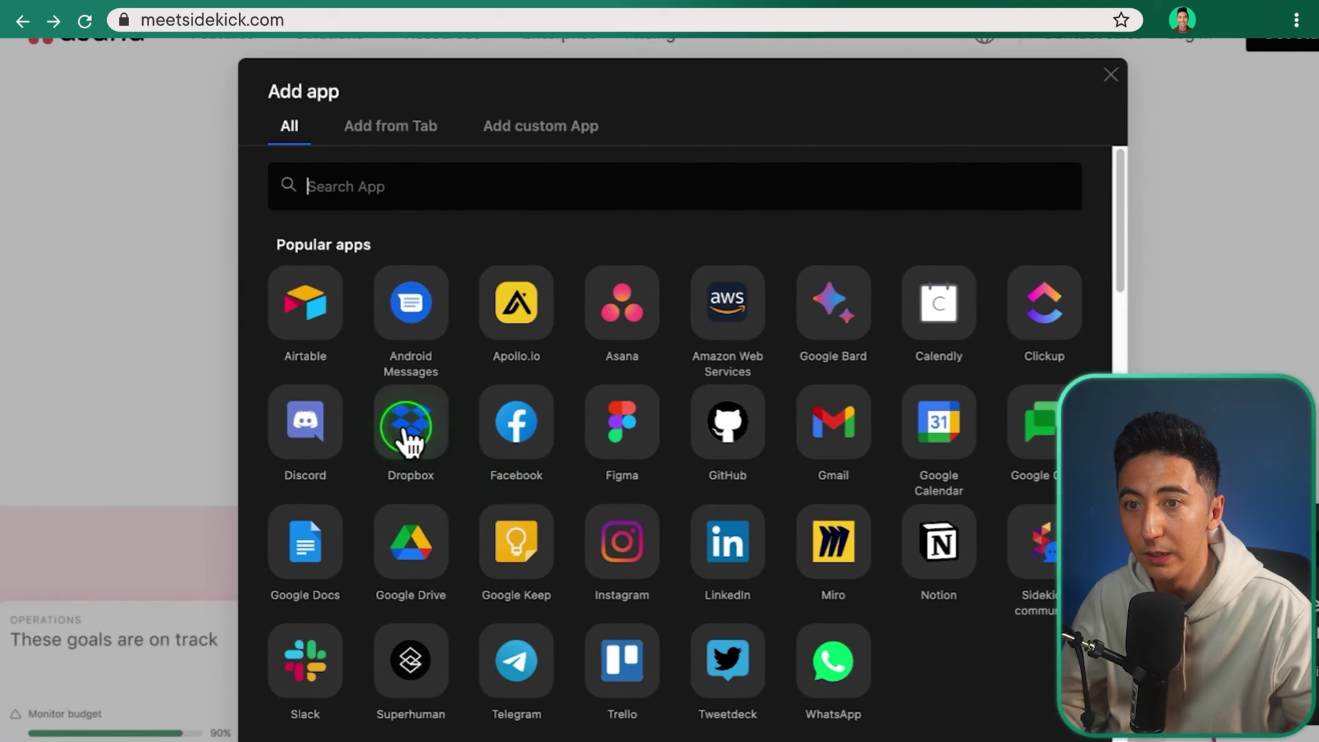
left_click(450, 420)
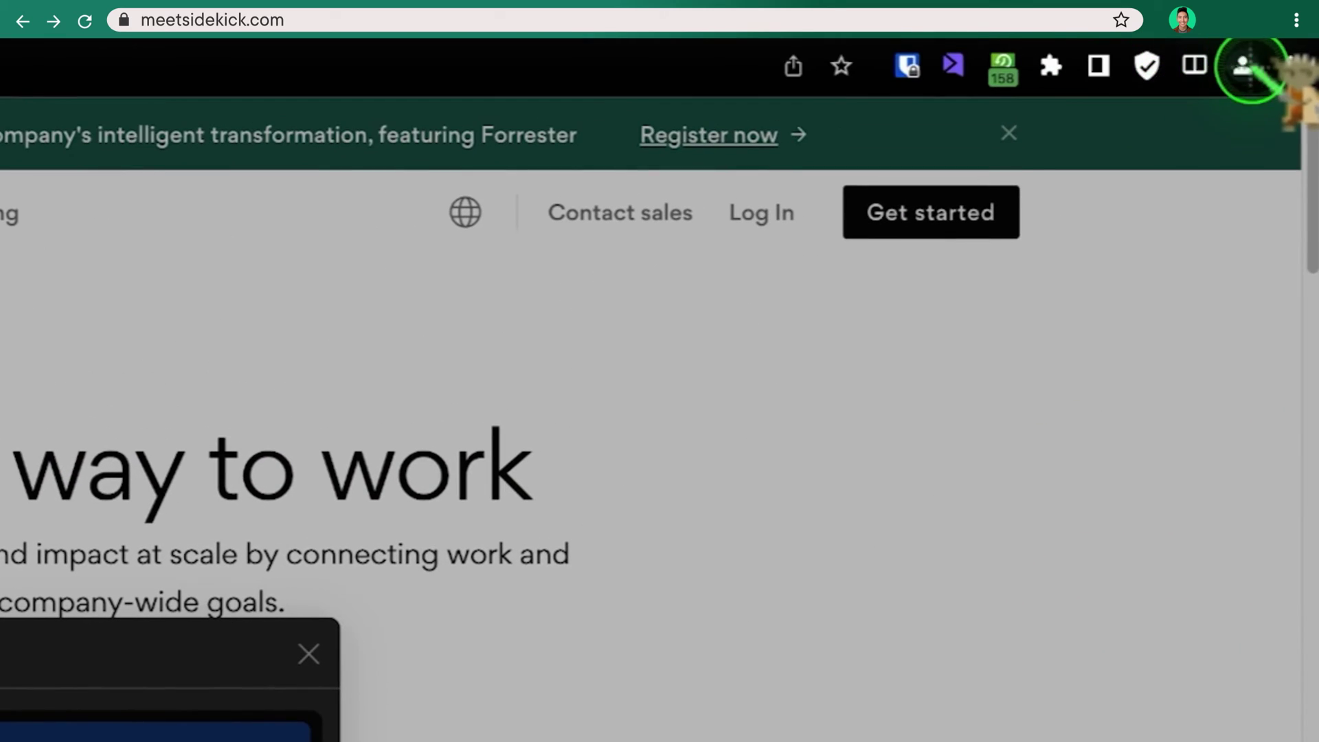
left_click(1243, 65)
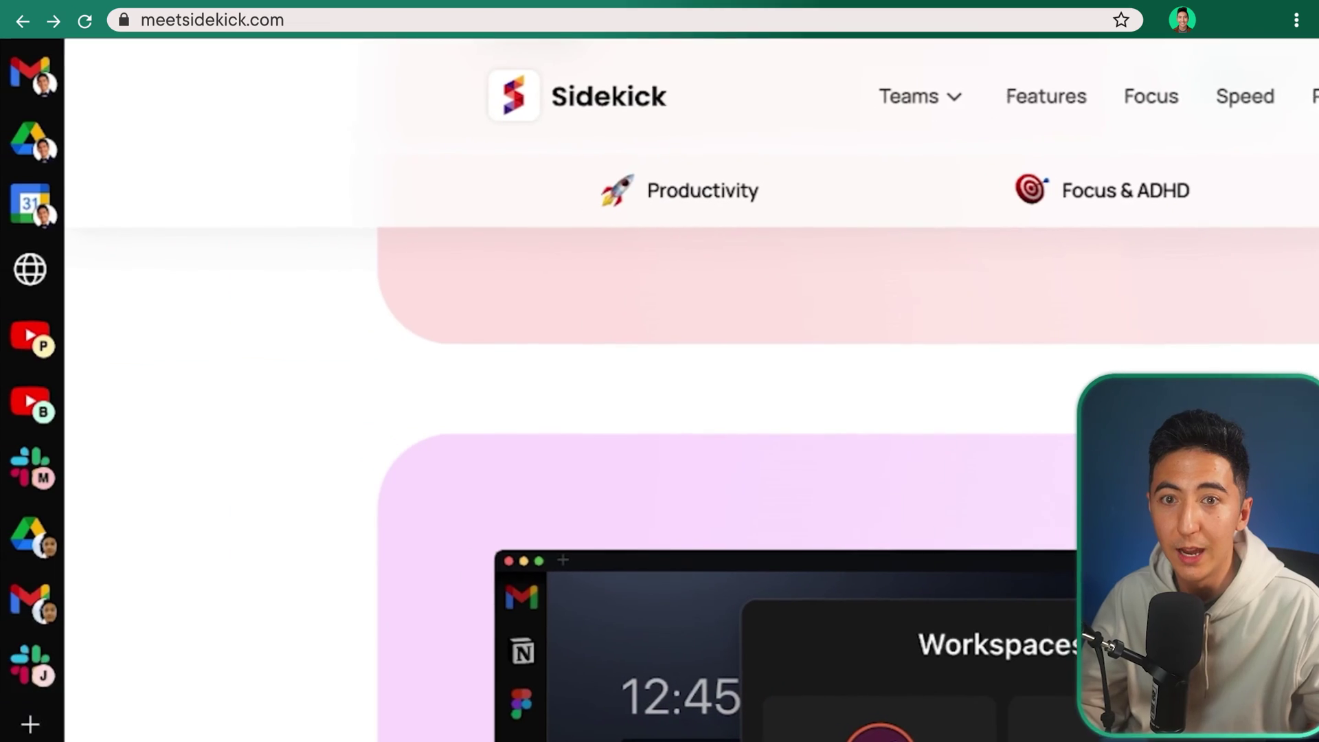
Step: Open the second Gmail app, then bring up the Collections view of Collections & Tasks
left_click(39, 606)
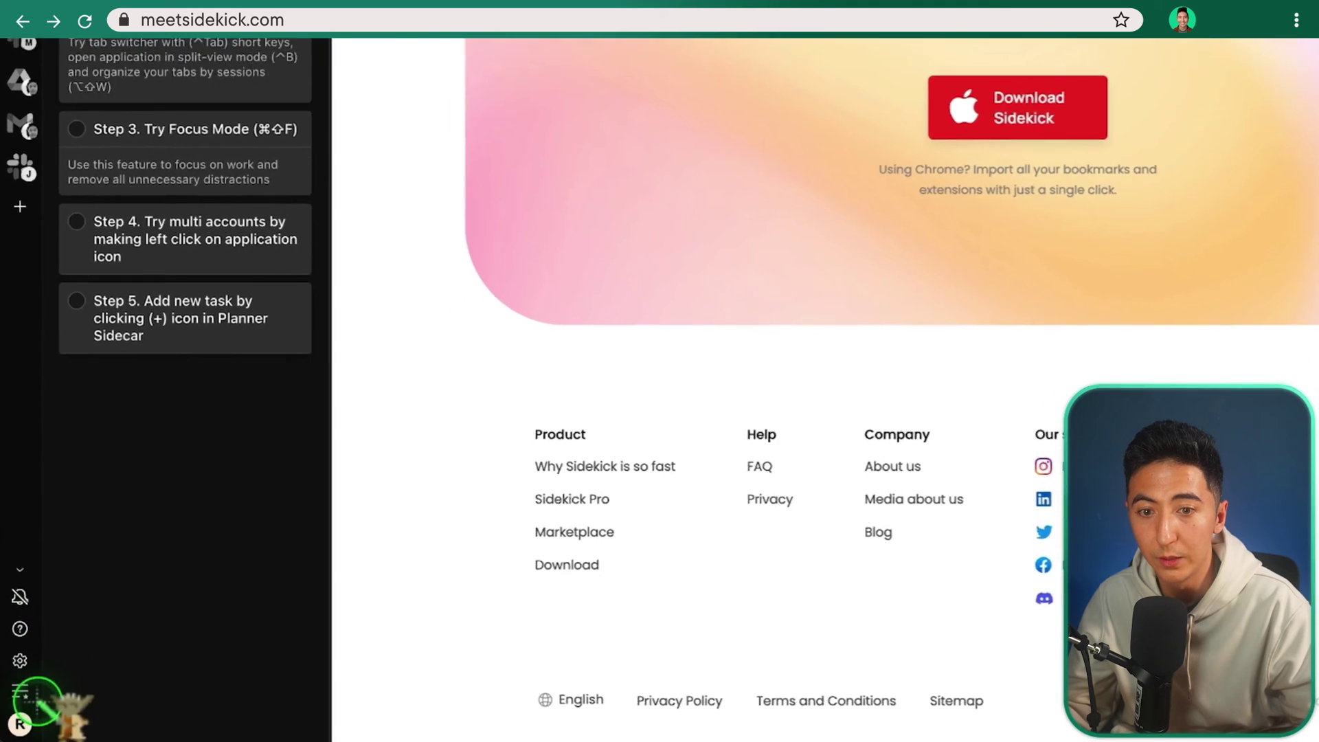
left_click(26, 685)
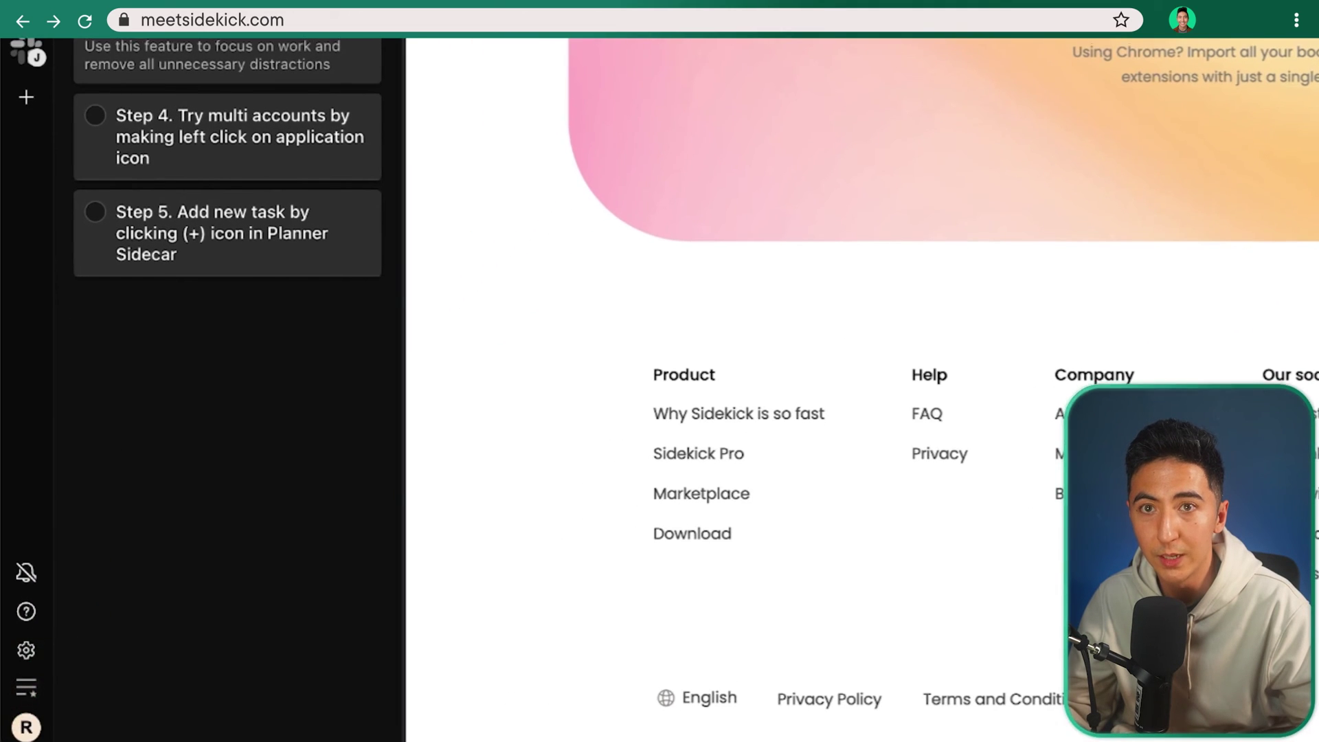
left_click(138, 116)
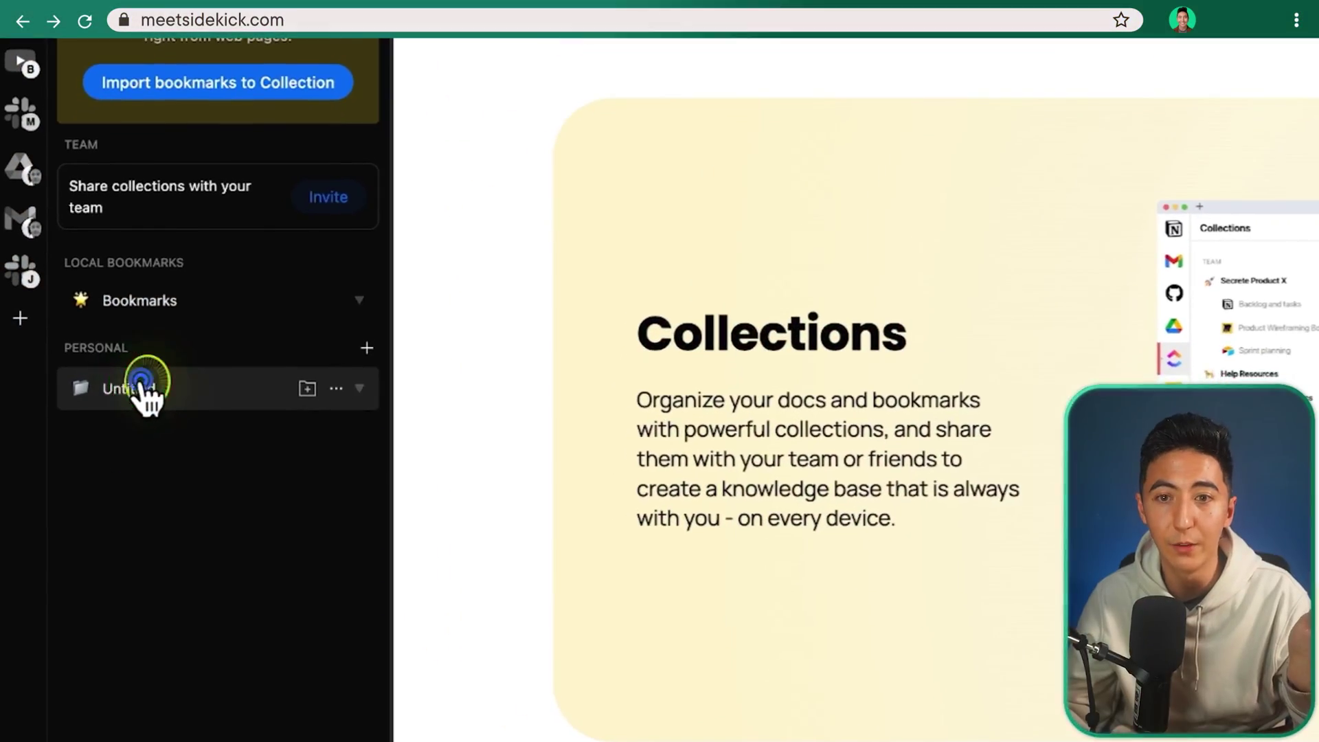
Step: Rename the new Untitled personal collection to 'Video Editors'
left_click(336, 389)
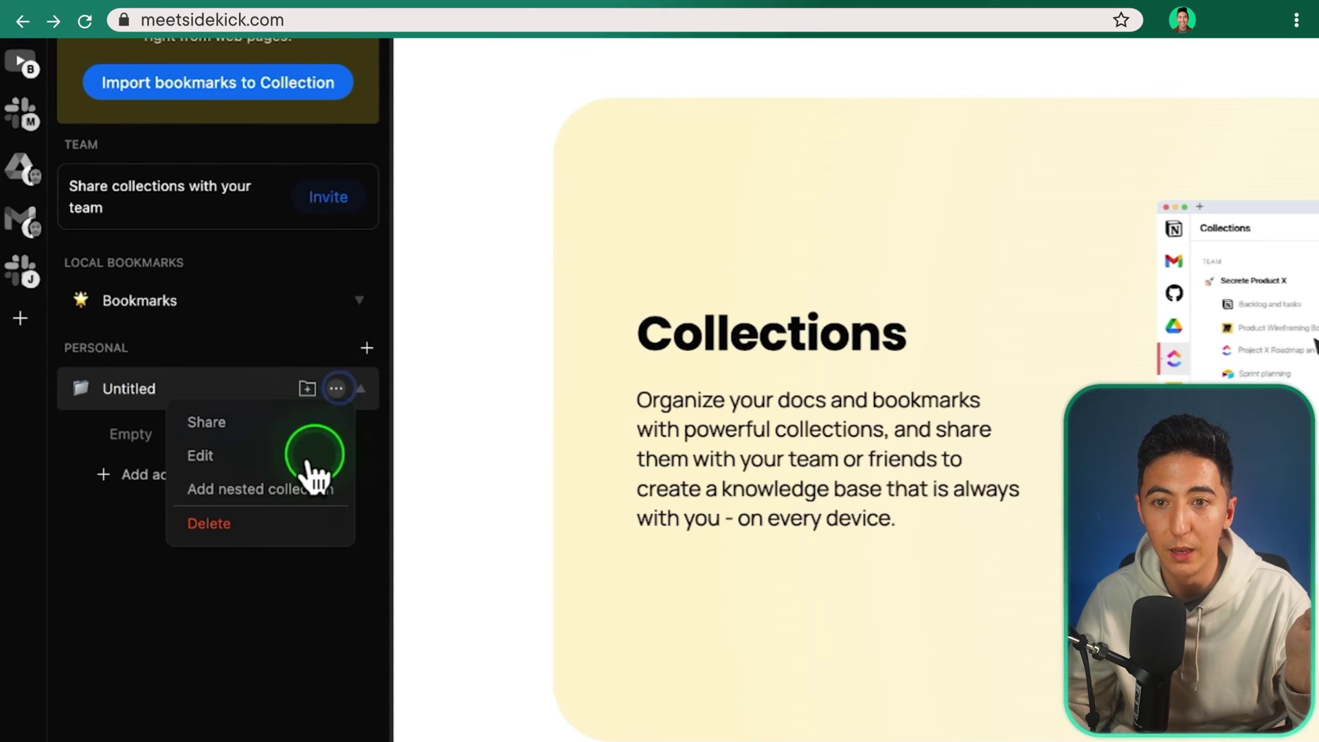
left_click(309, 456)
type("Video Editors")
left_click(895, 427)
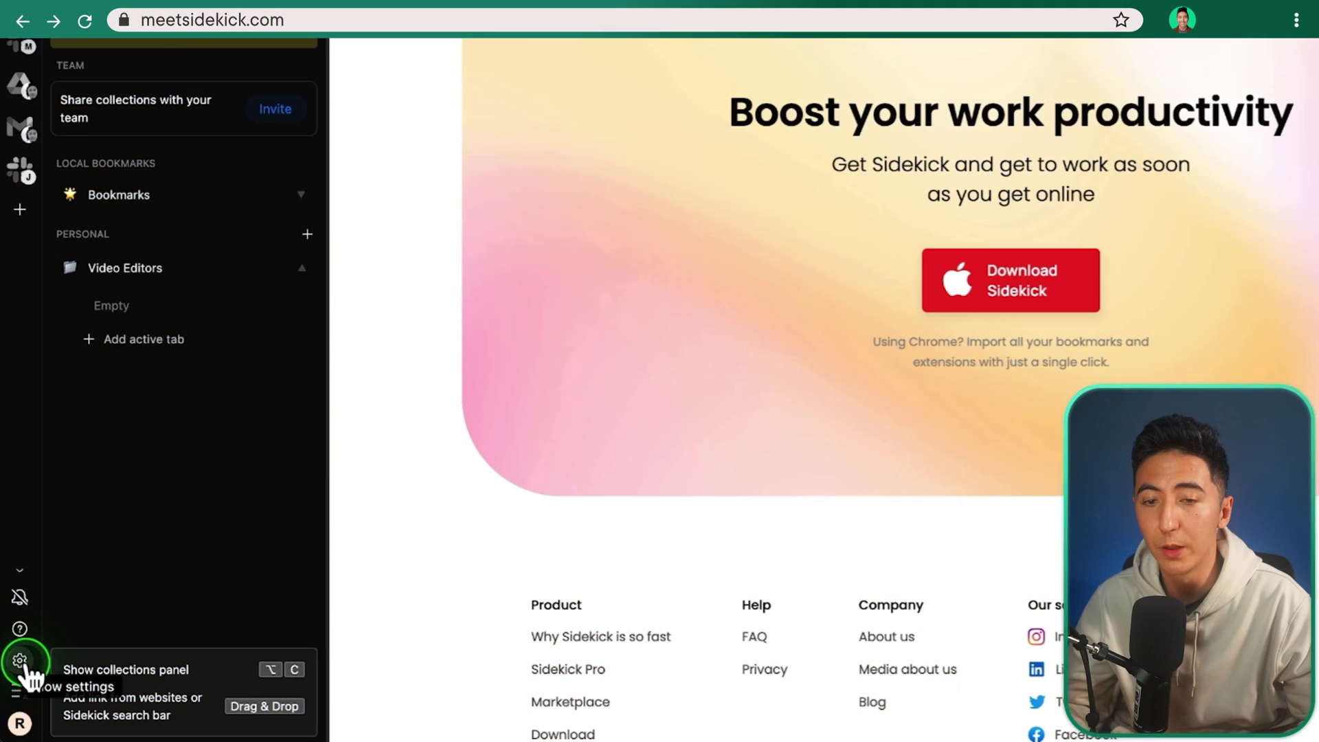
Step: In the Help panel, expand and collapse the Get productive and Focus and discipline sections
left_click(19, 626)
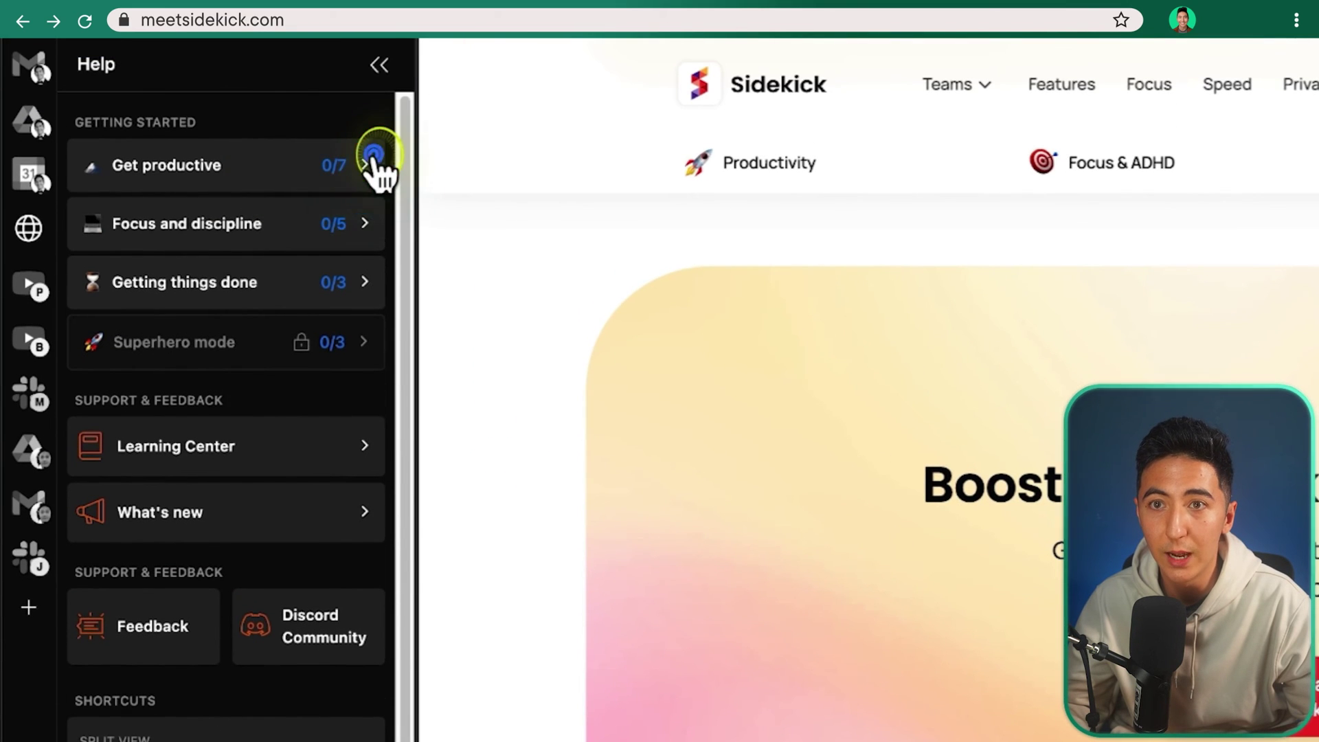
left_click(373, 164)
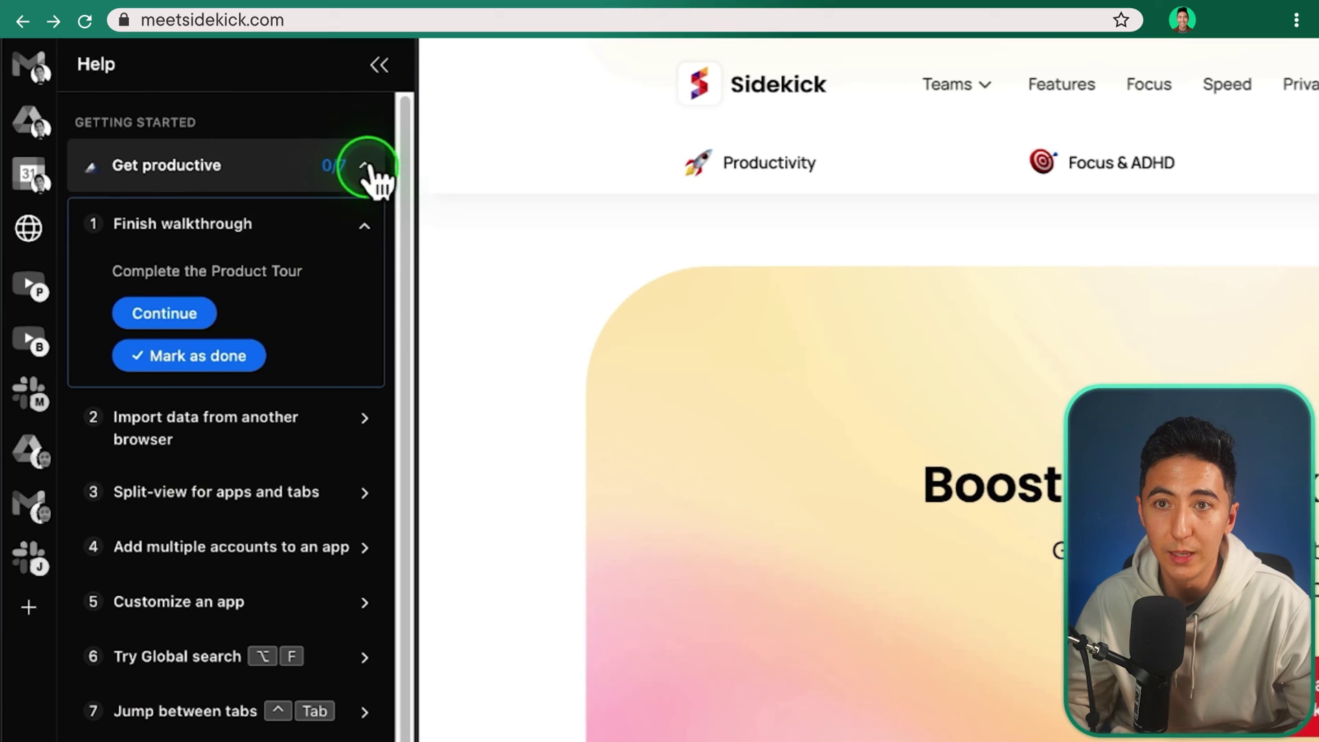
left_click(344, 172)
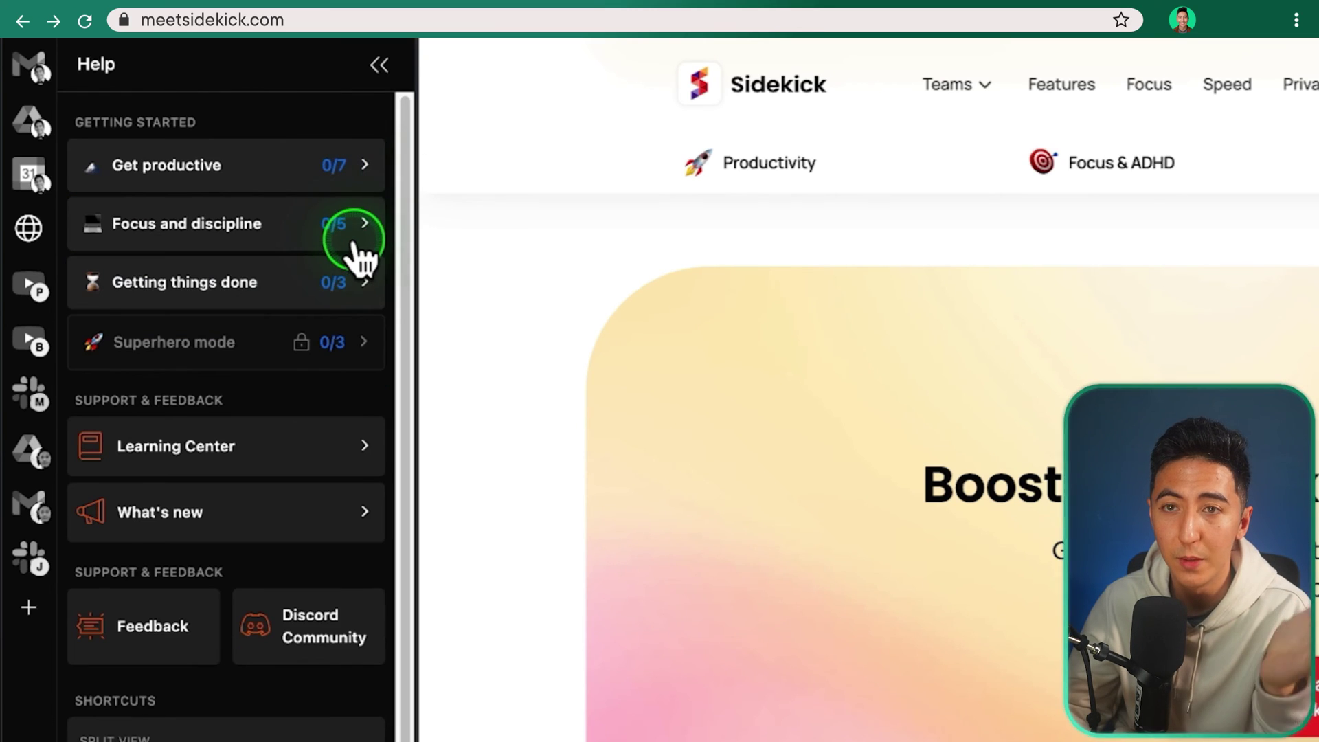
left_click(355, 242)
left_click(359, 235)
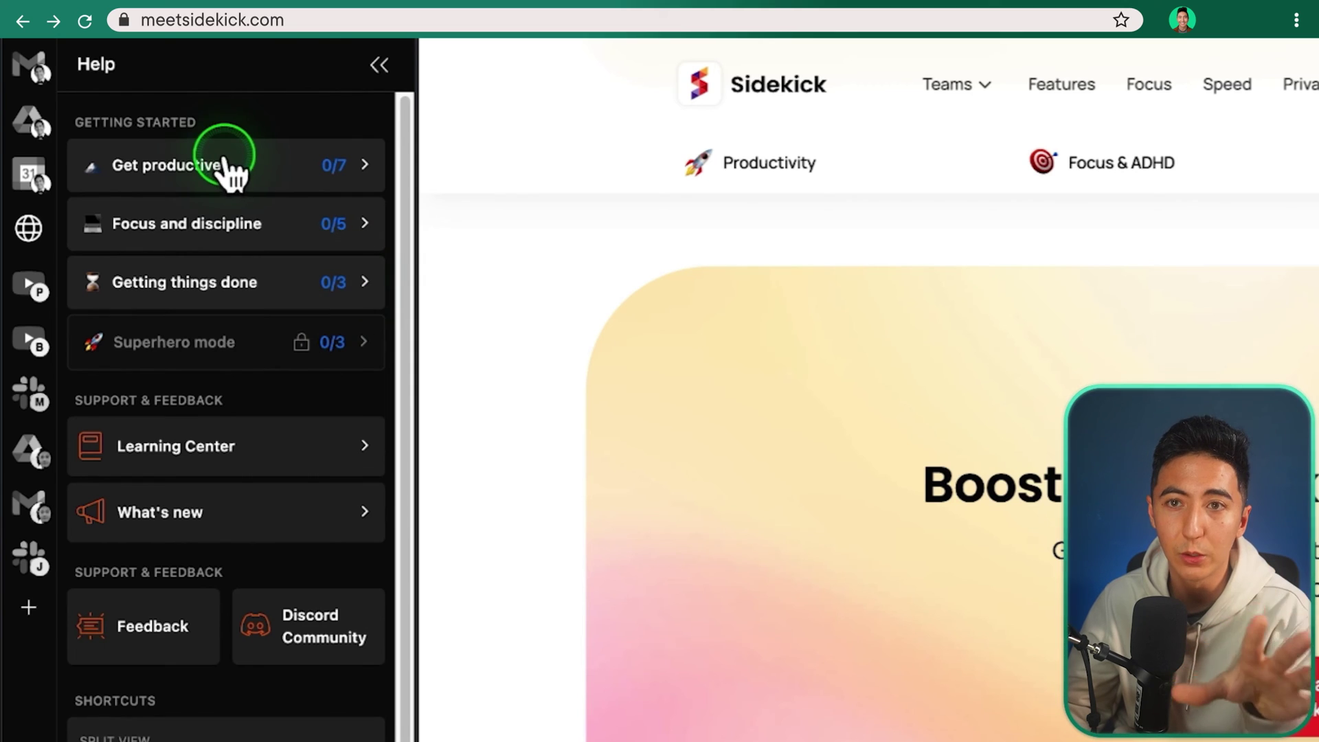
left_click(268, 185)
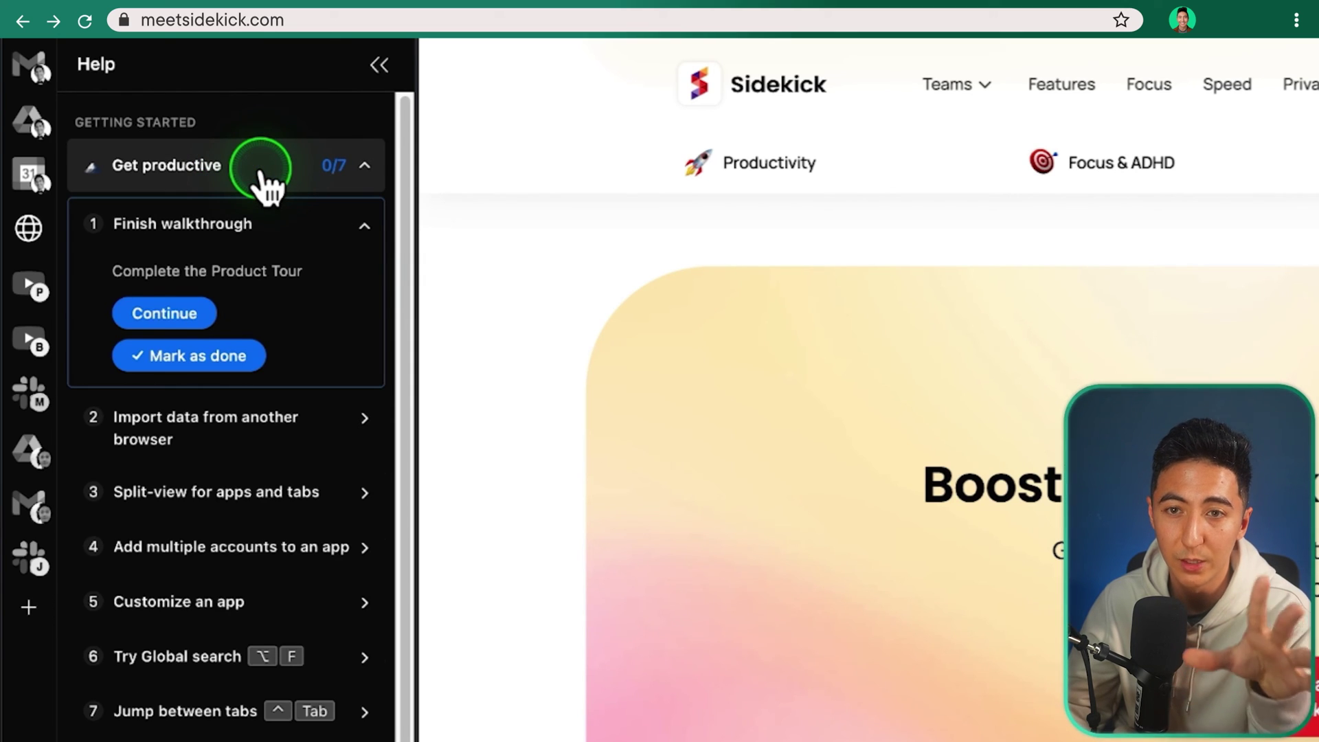
left_click(265, 177)
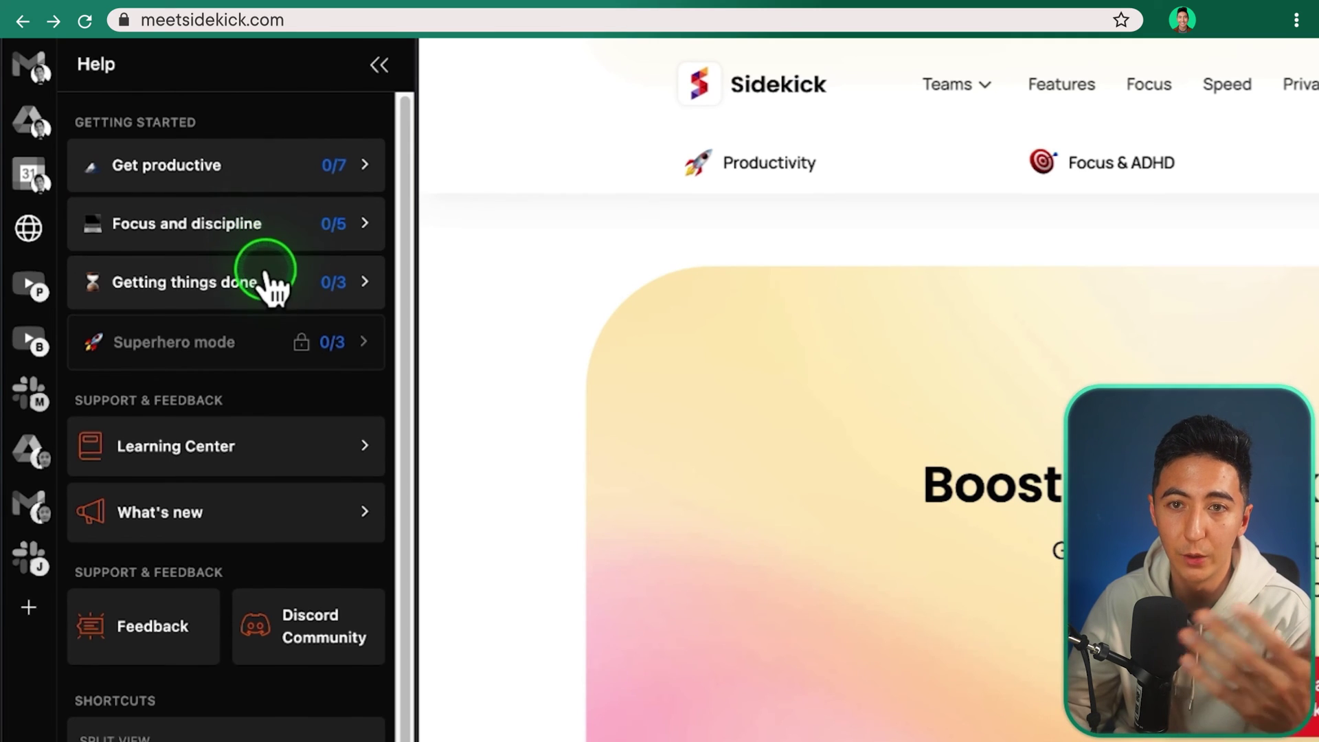
Step: Use the Option+Shift+W session switcher to move to Production, then to Browsing
key("alt+shift+w")
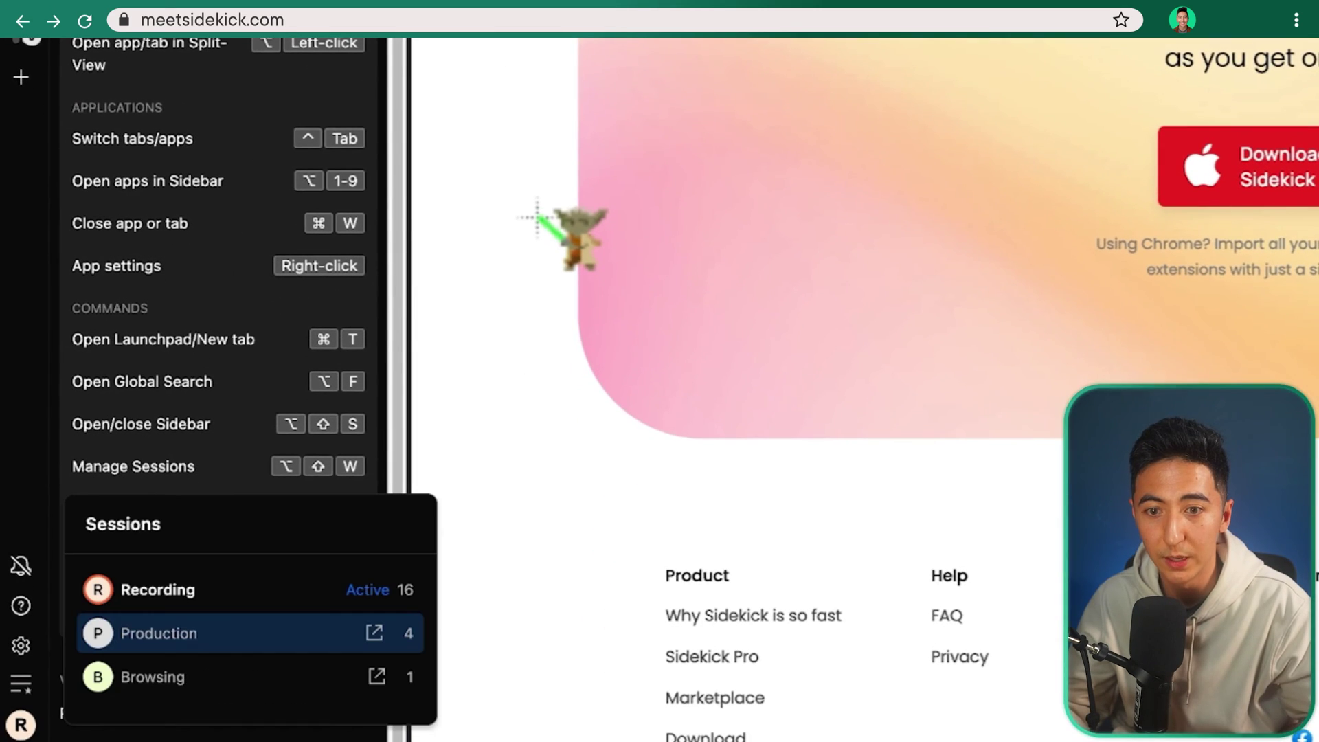
key("Down")
key("Down")
key("Down")
key("Return")
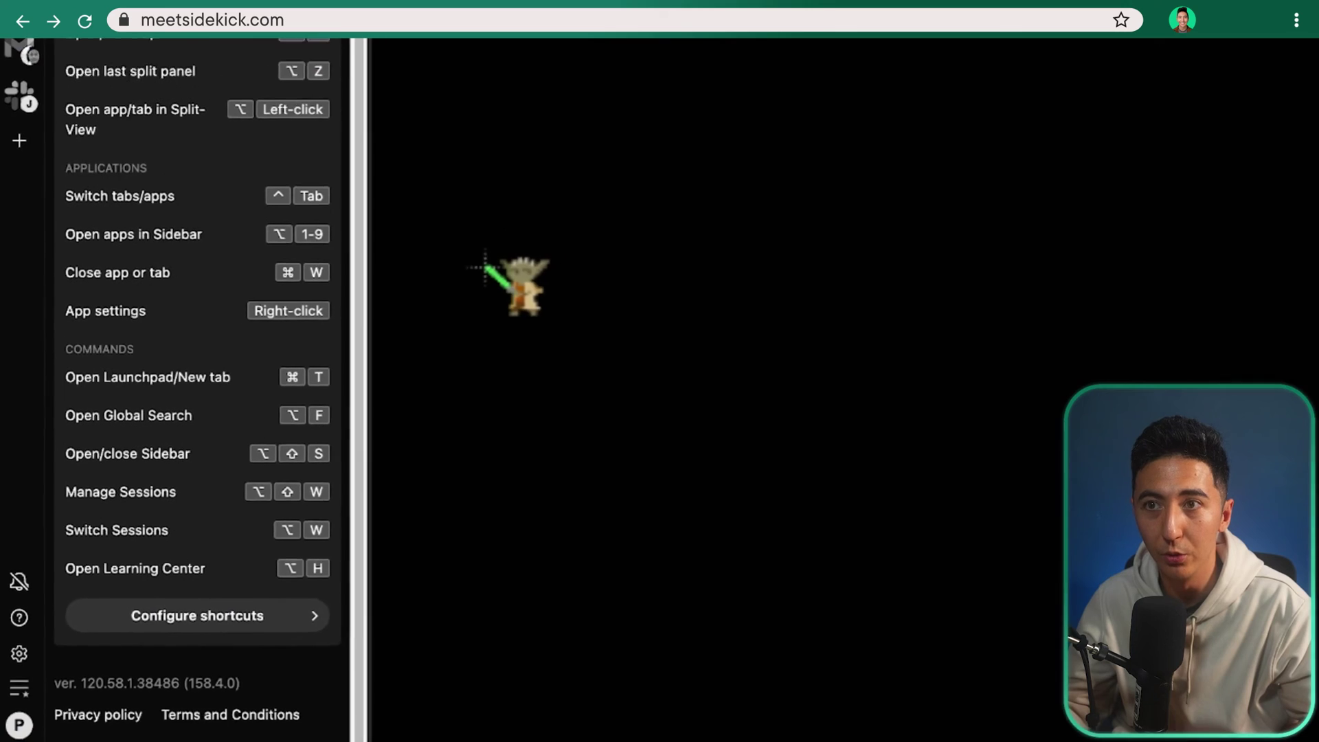
key("alt+shift+w")
key("Down")
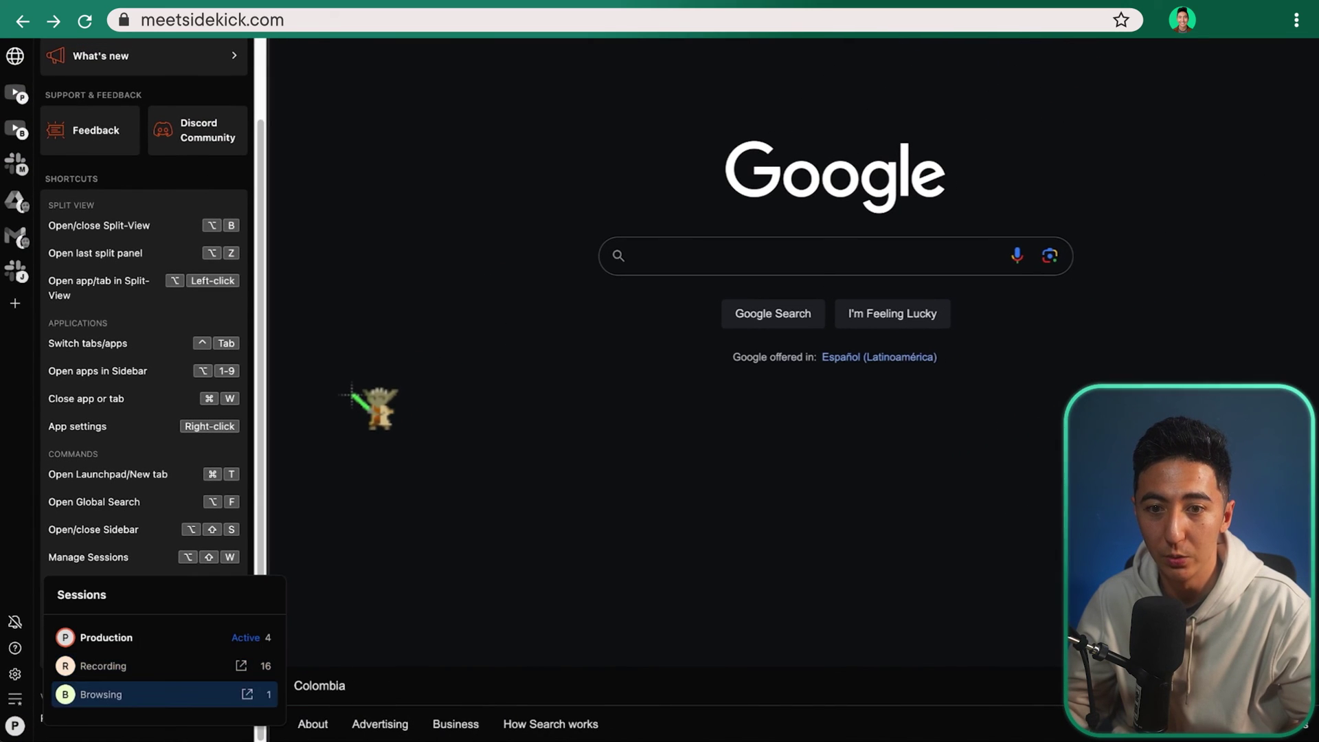
key("Down")
key("Down")
key("Down")
key("Return")
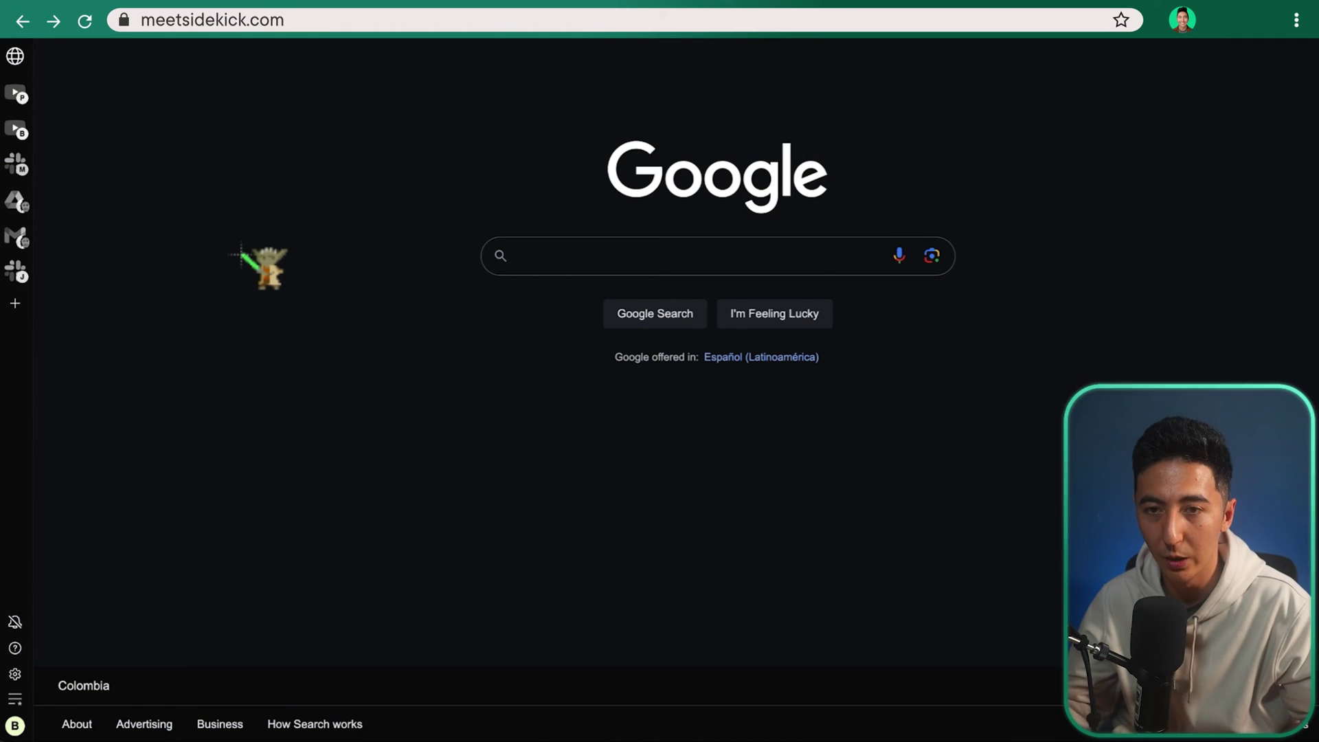
Step: Switch to the Recording session and cycle its apps with Super+number shortcuts, ending on Gmail
key("alt+shift+w")
key("Return")
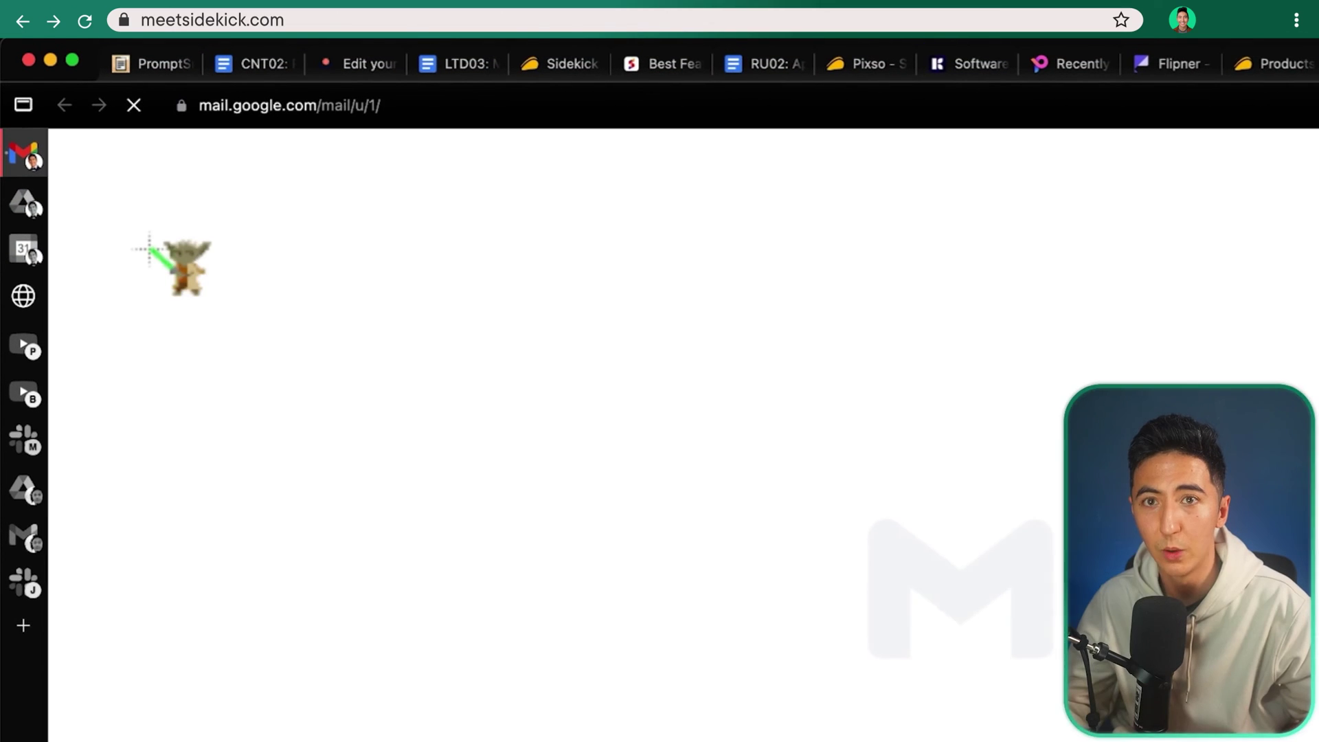
key("super+3")
key("super+2")
key("super+1")
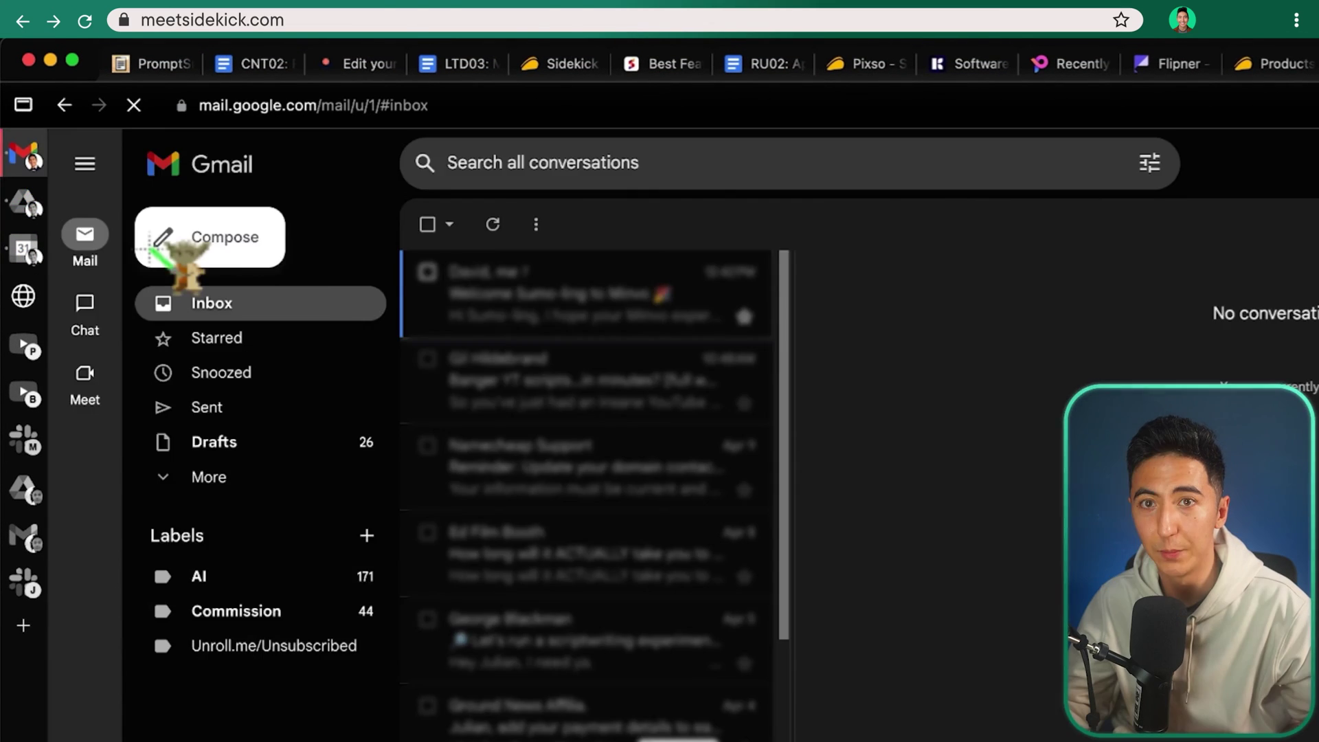
key("super+3")
key("super+4")
key("super+3")
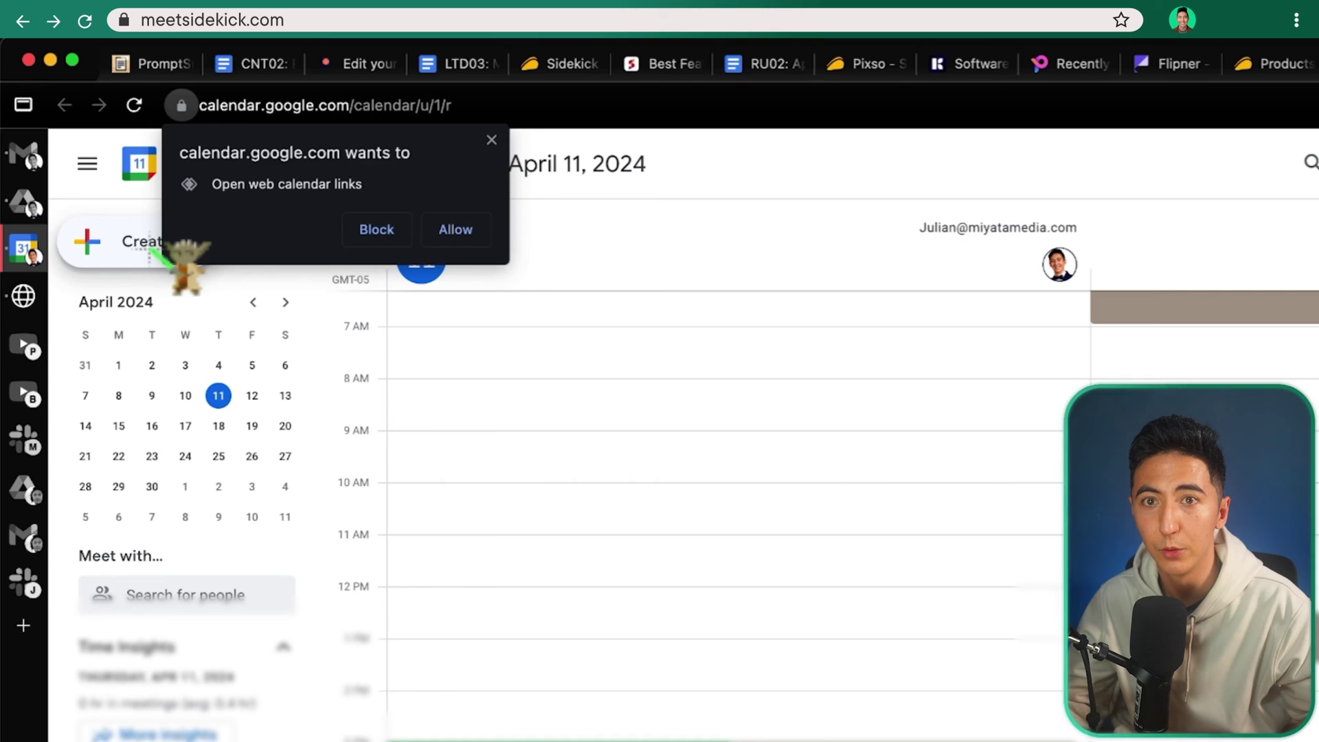
key("super+1")
Step: Visit the LTD03 planning document and Google Drive, returning to the Gmail inbox each time
left_click(33, 184)
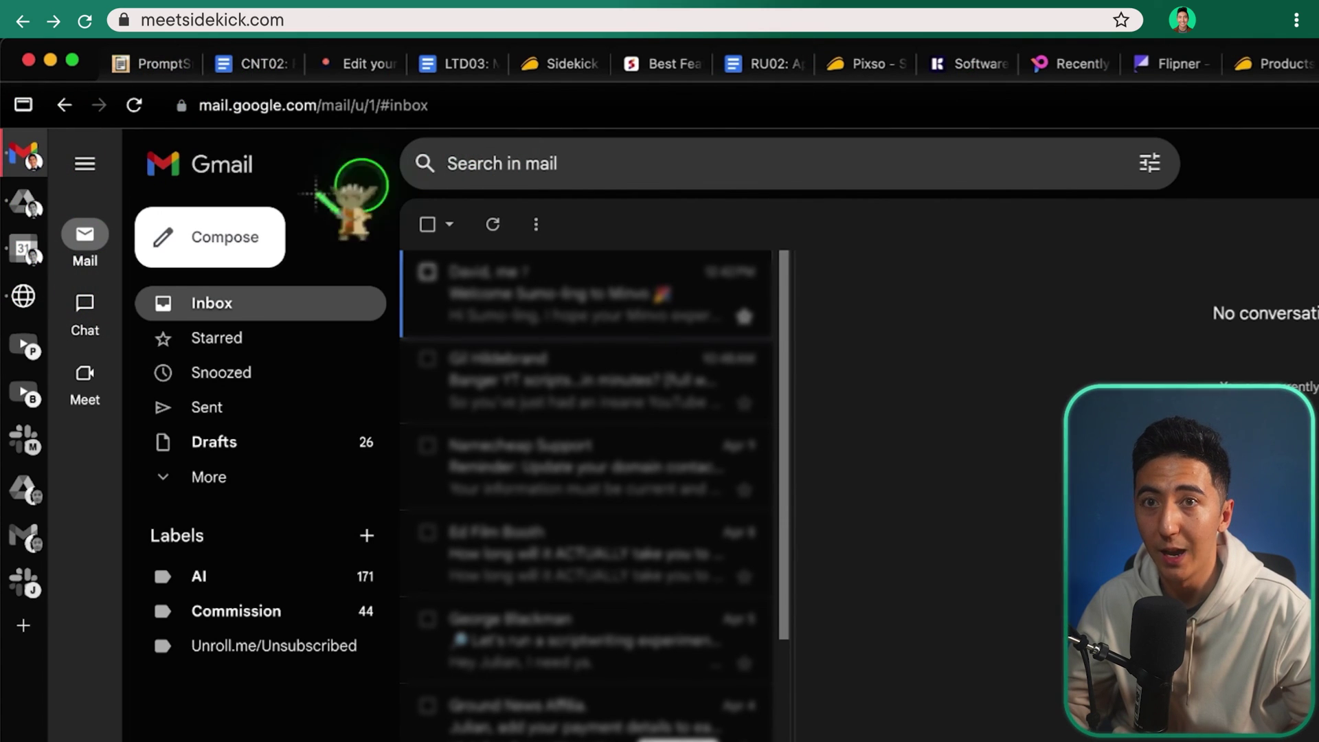
left_click(457, 62)
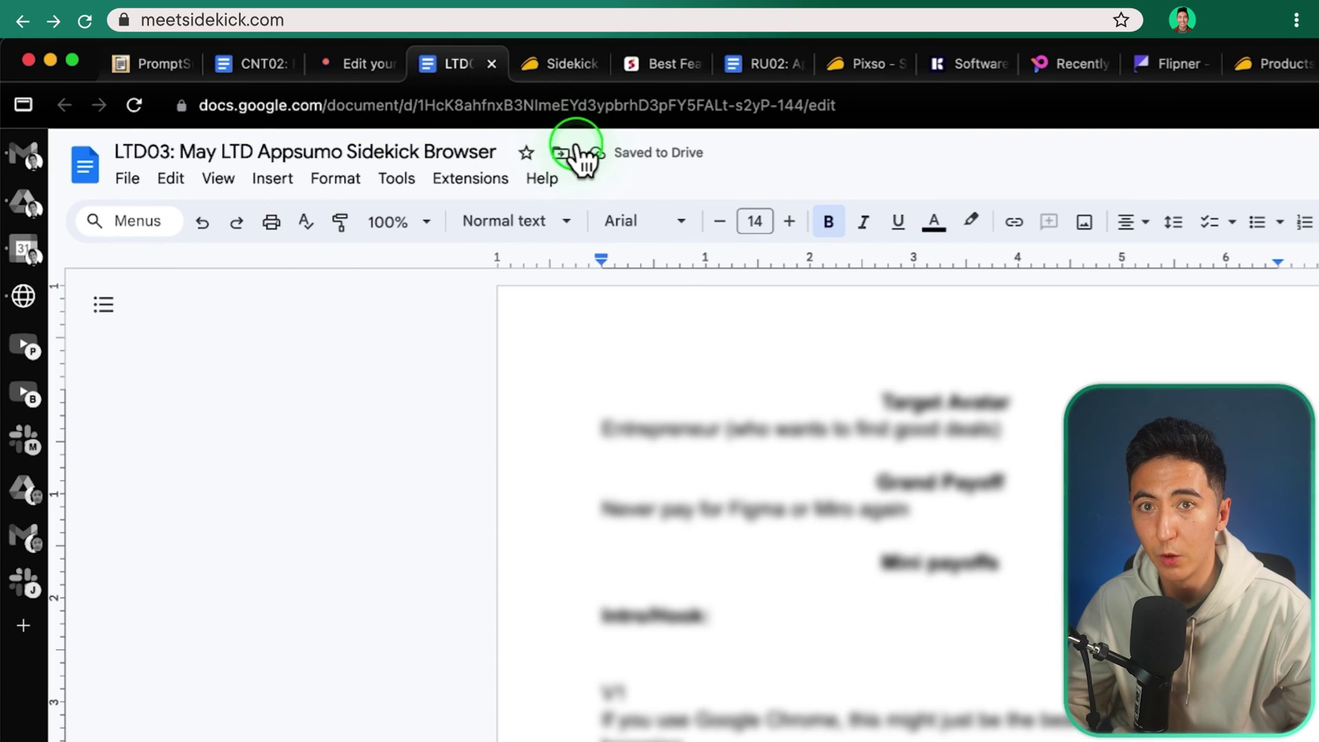
key("super+1")
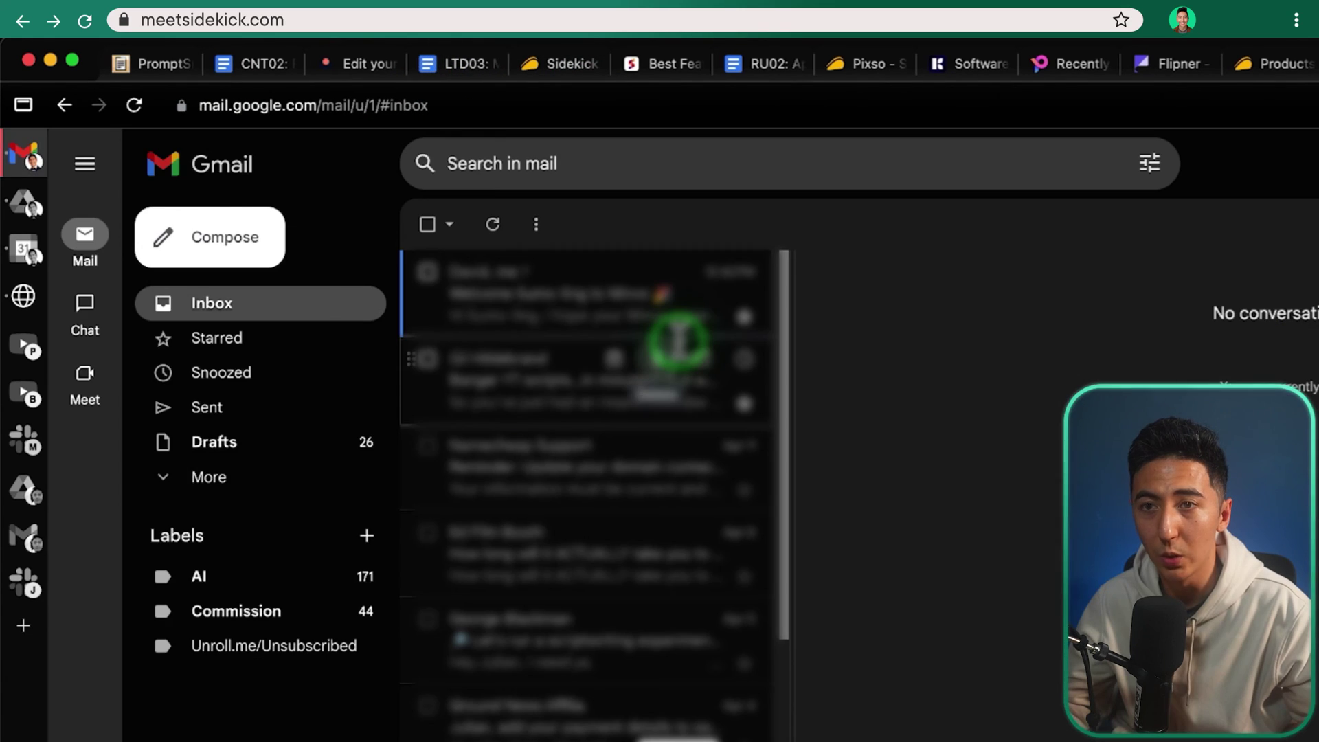
left_click(39, 199)
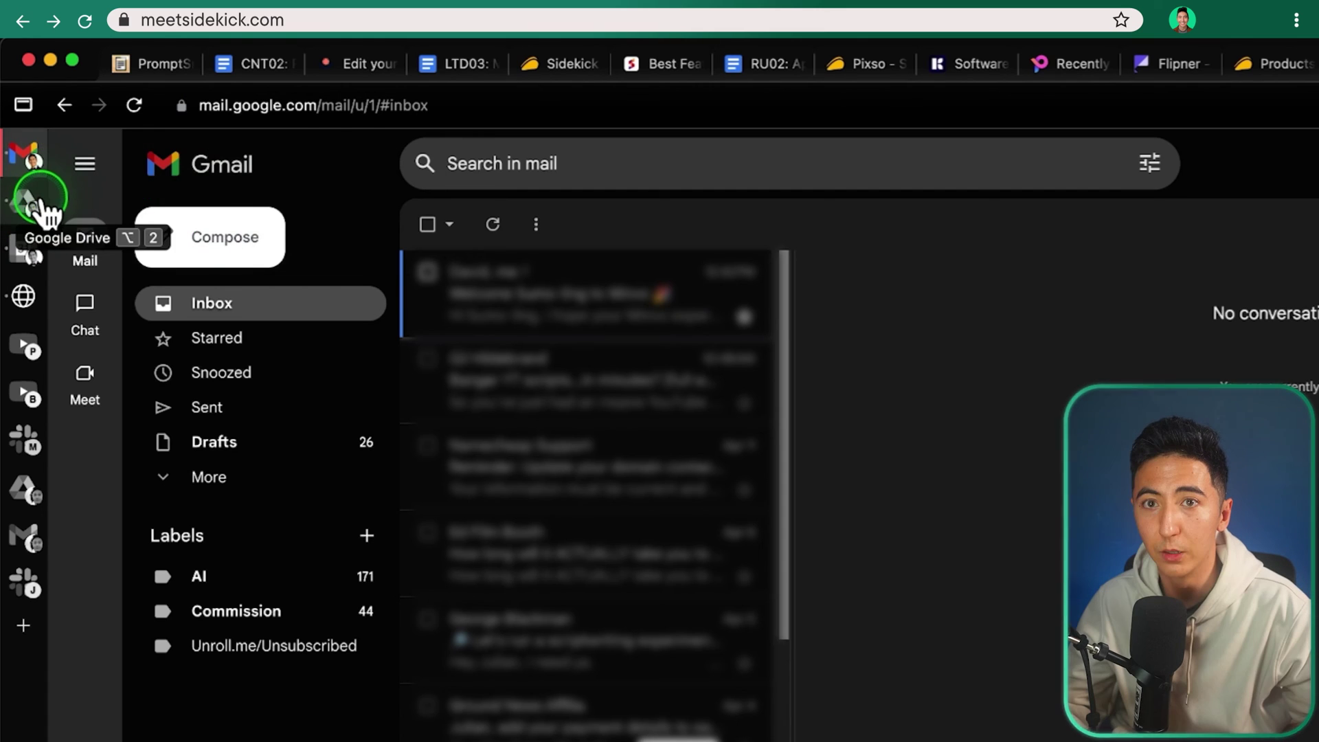
key("alt+1")
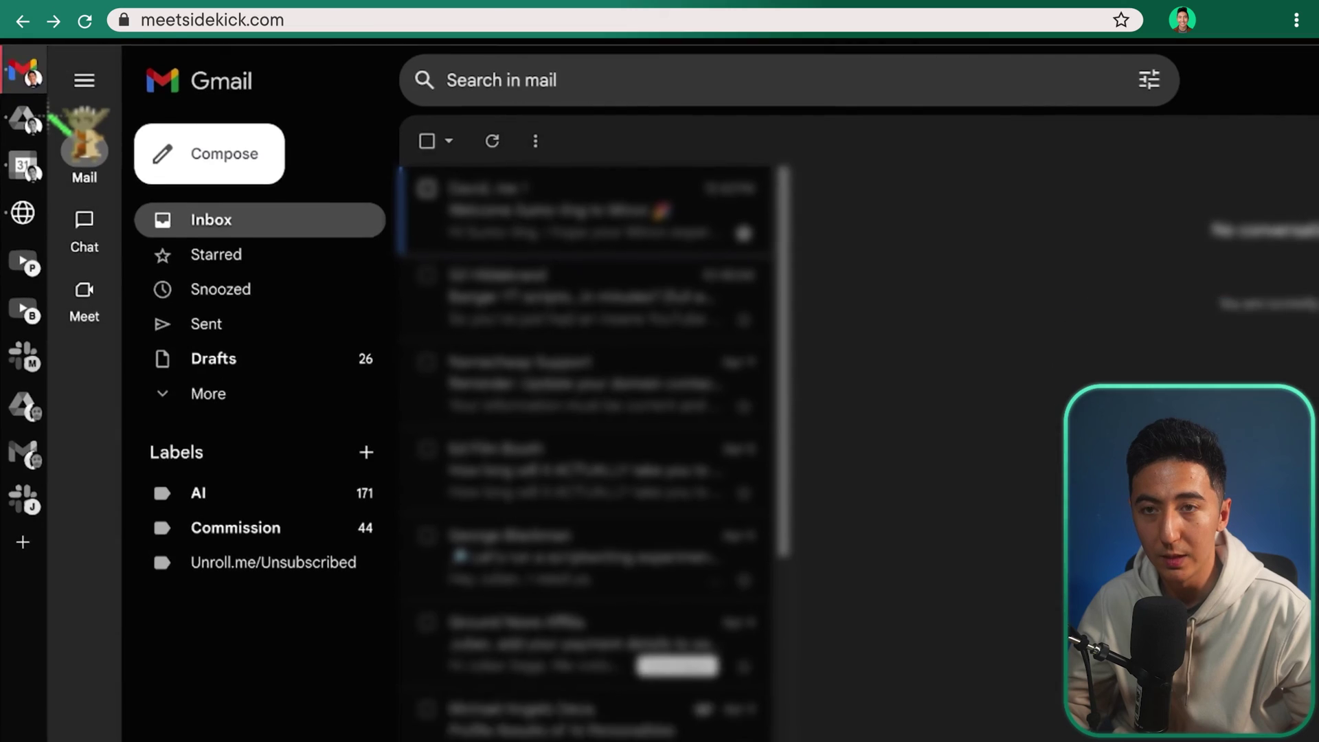
Step: Switch to the Production session and open Sidekick settings
key("ctrl+Tab")
key("ctrl+Tab")
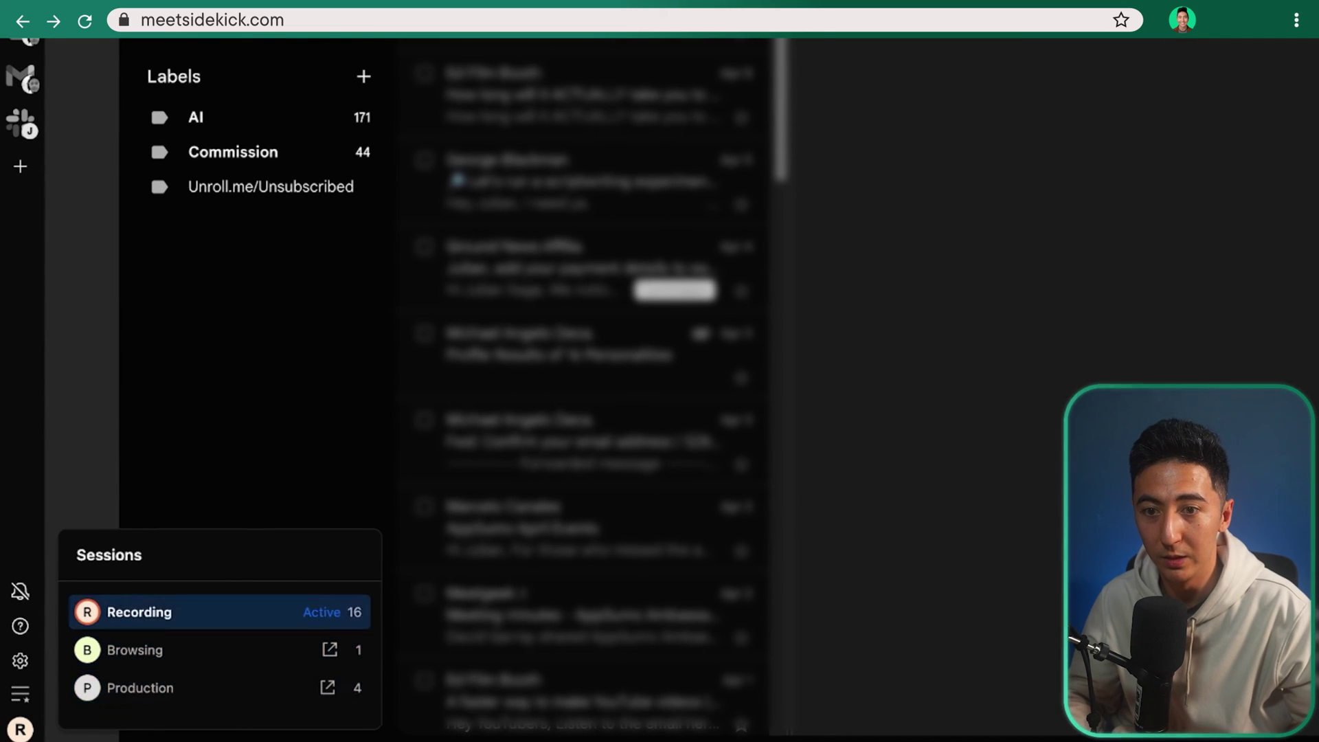
key("ctrl+shift+Tab")
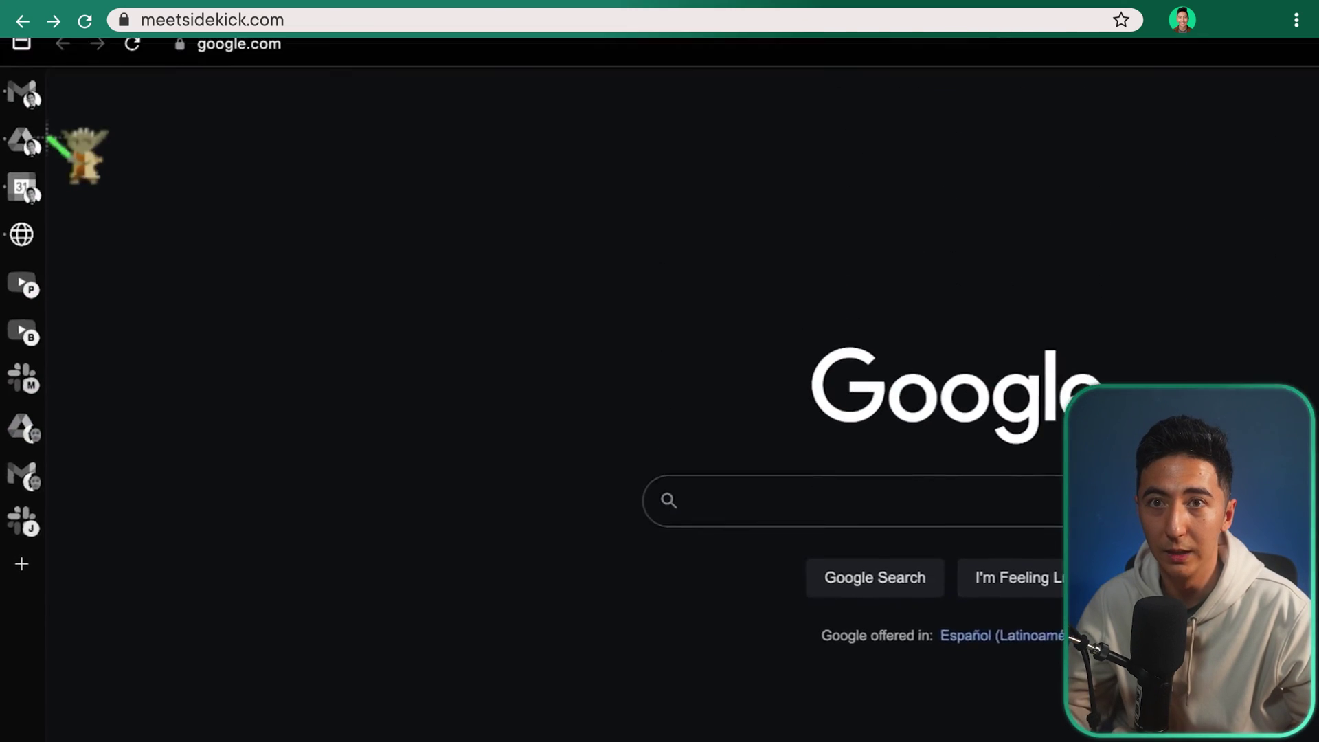
key("super+comma")
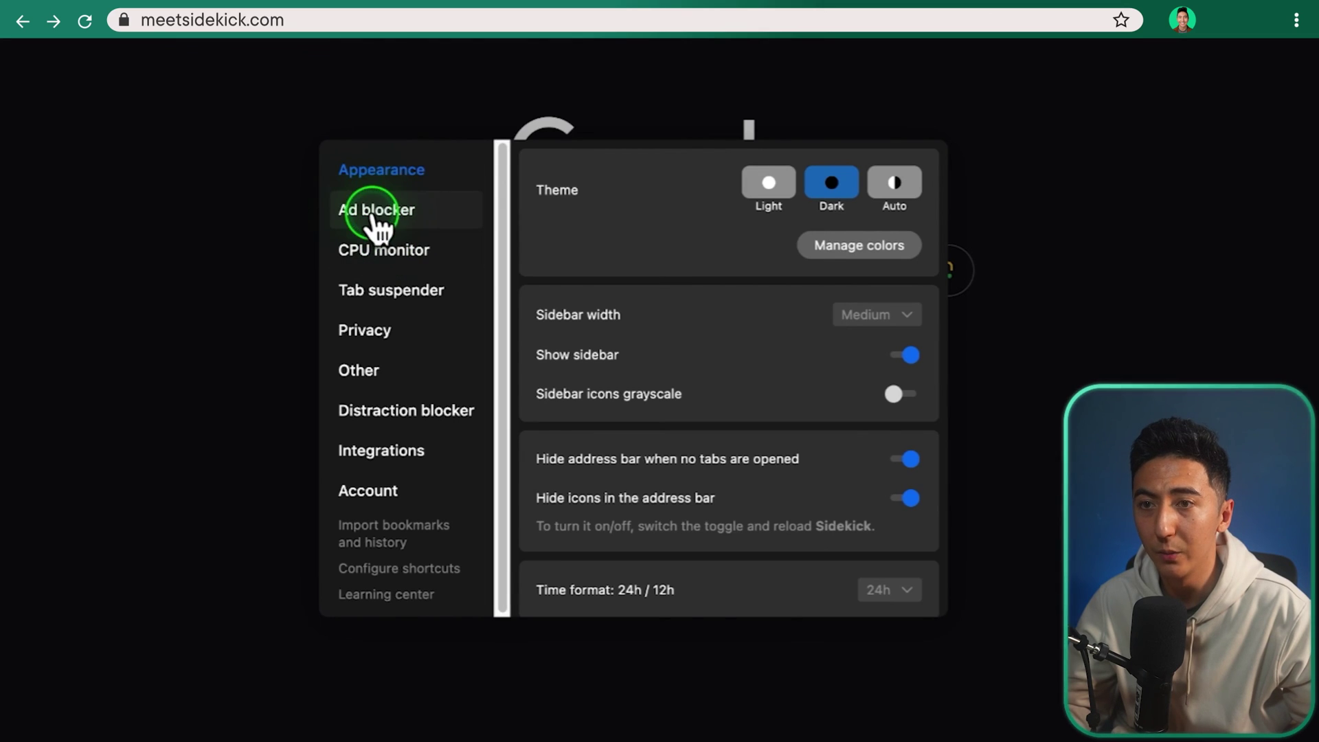
Step: Review the Ad blocker, CPU monitor, Tab suspender, Privacy, Other, Distraction blocker, Integrations and Account settings
left_click(419, 220)
left_click(402, 259)
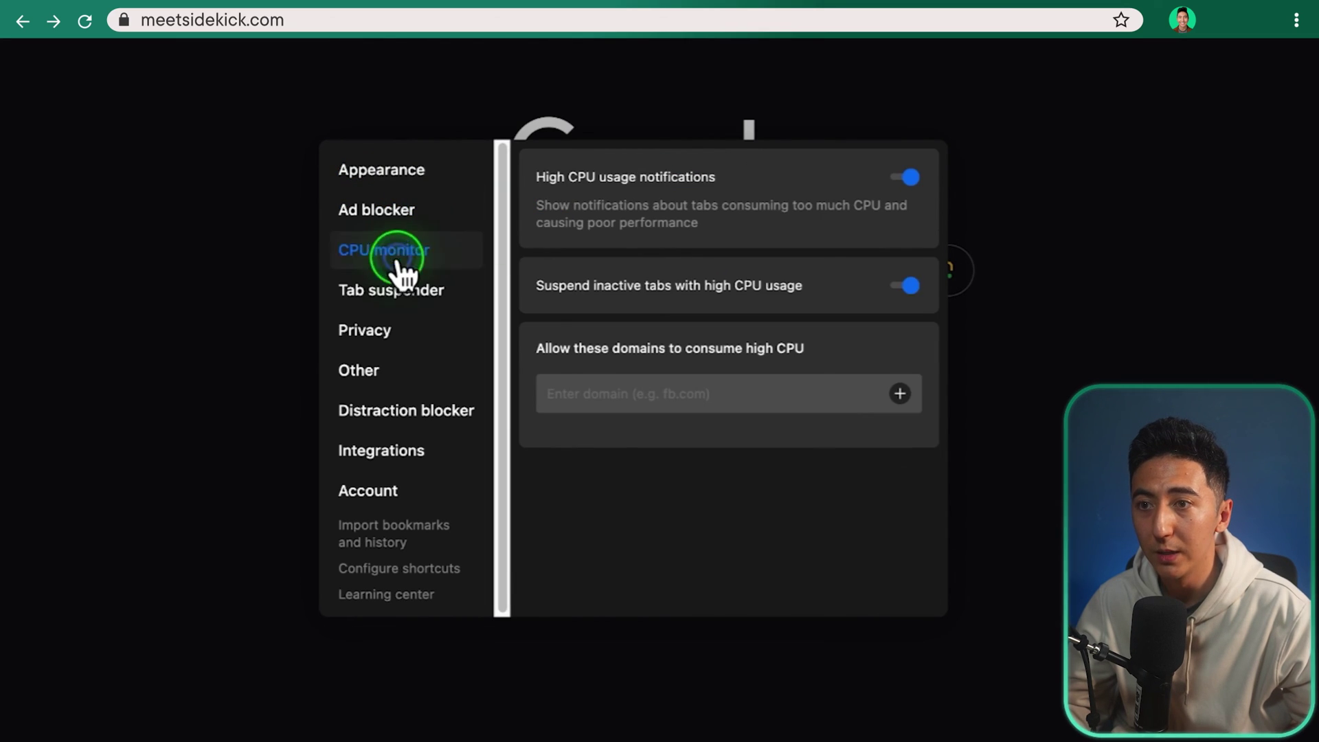
left_click(393, 296)
left_click(382, 332)
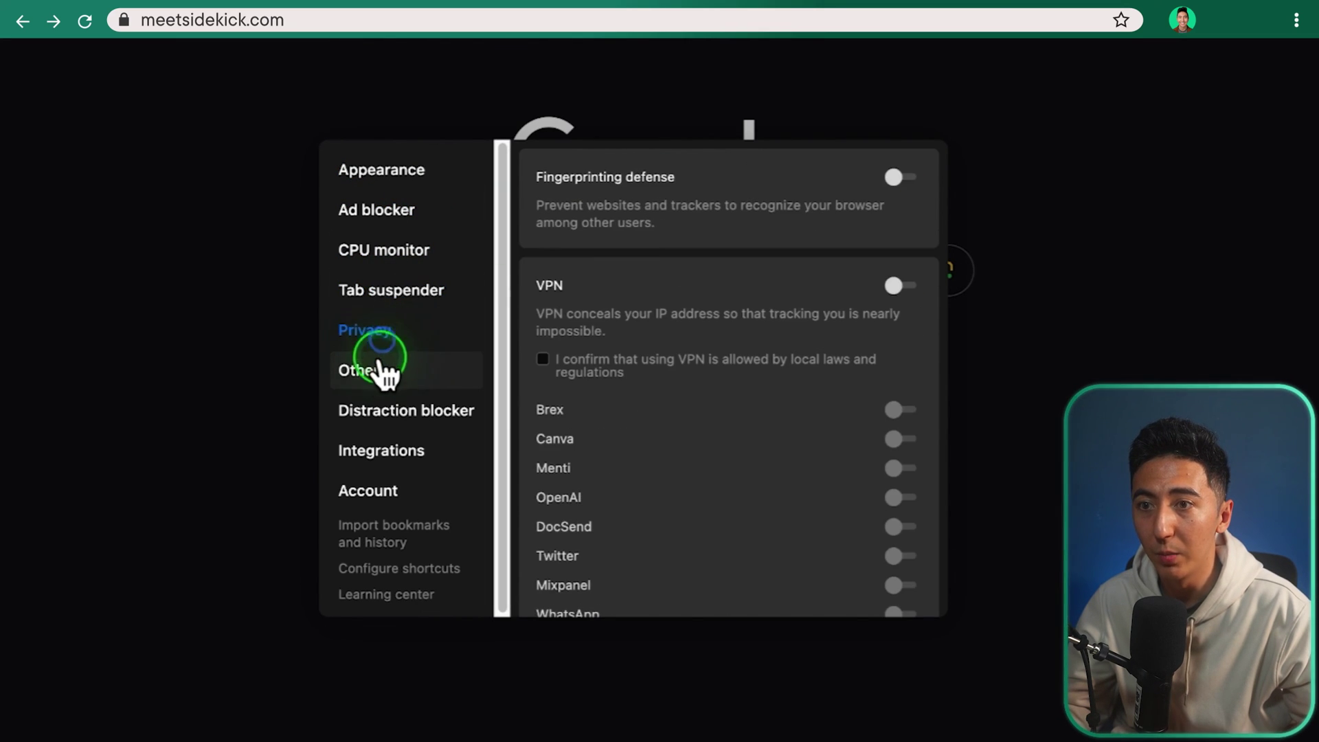
left_click(376, 384)
left_click(379, 416)
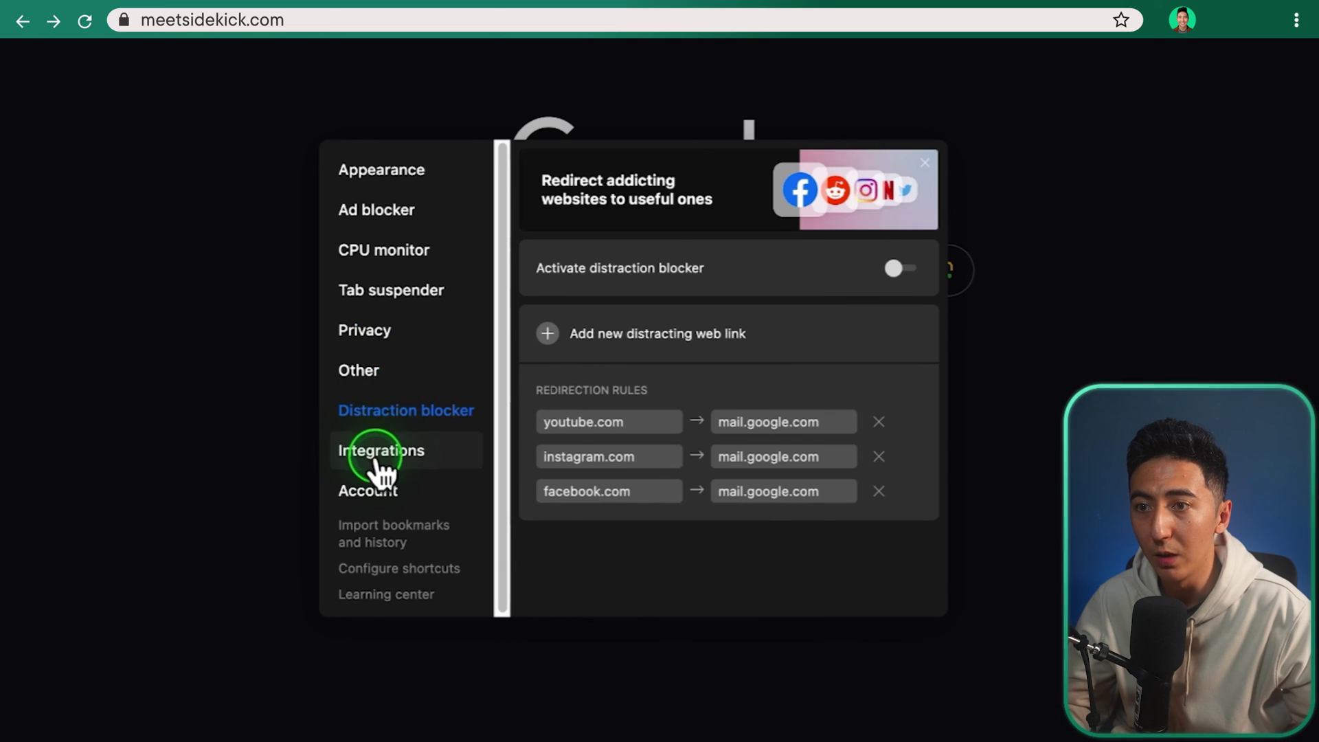
left_click(386, 454)
left_click(382, 492)
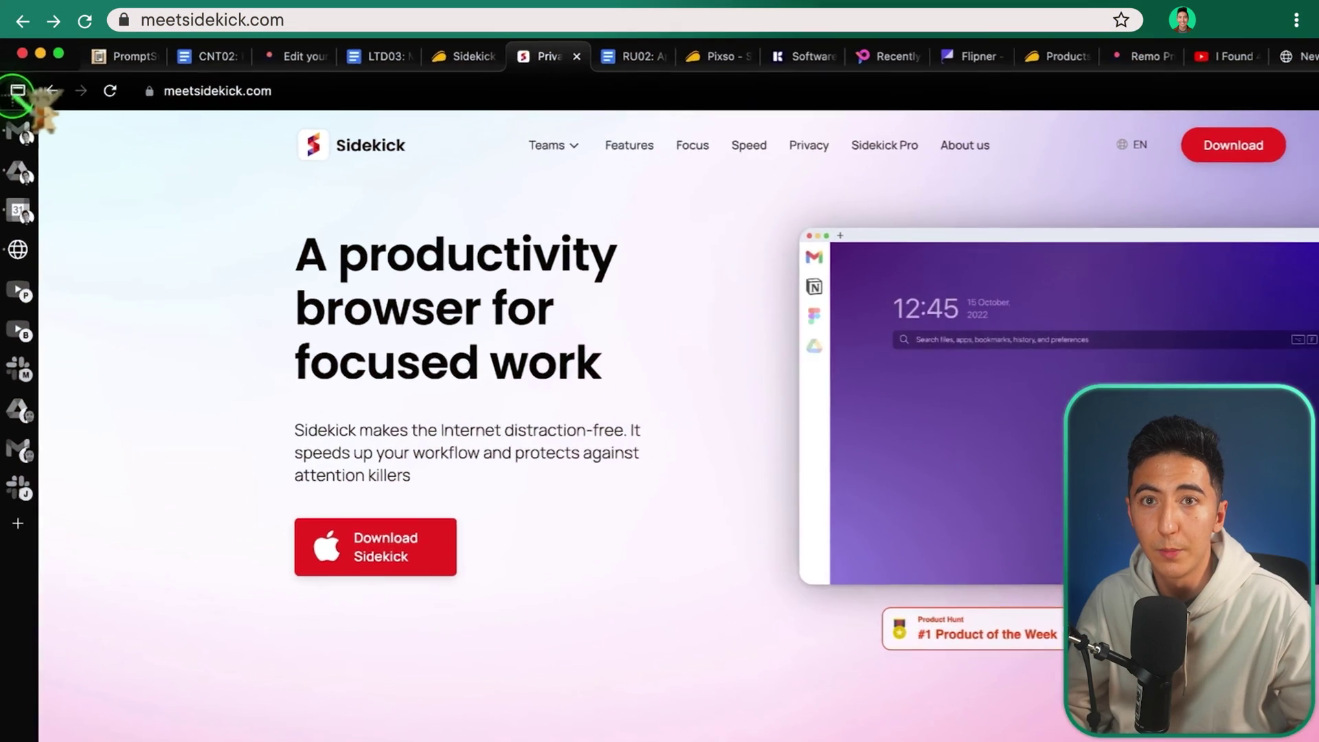
left_click(18, 90)
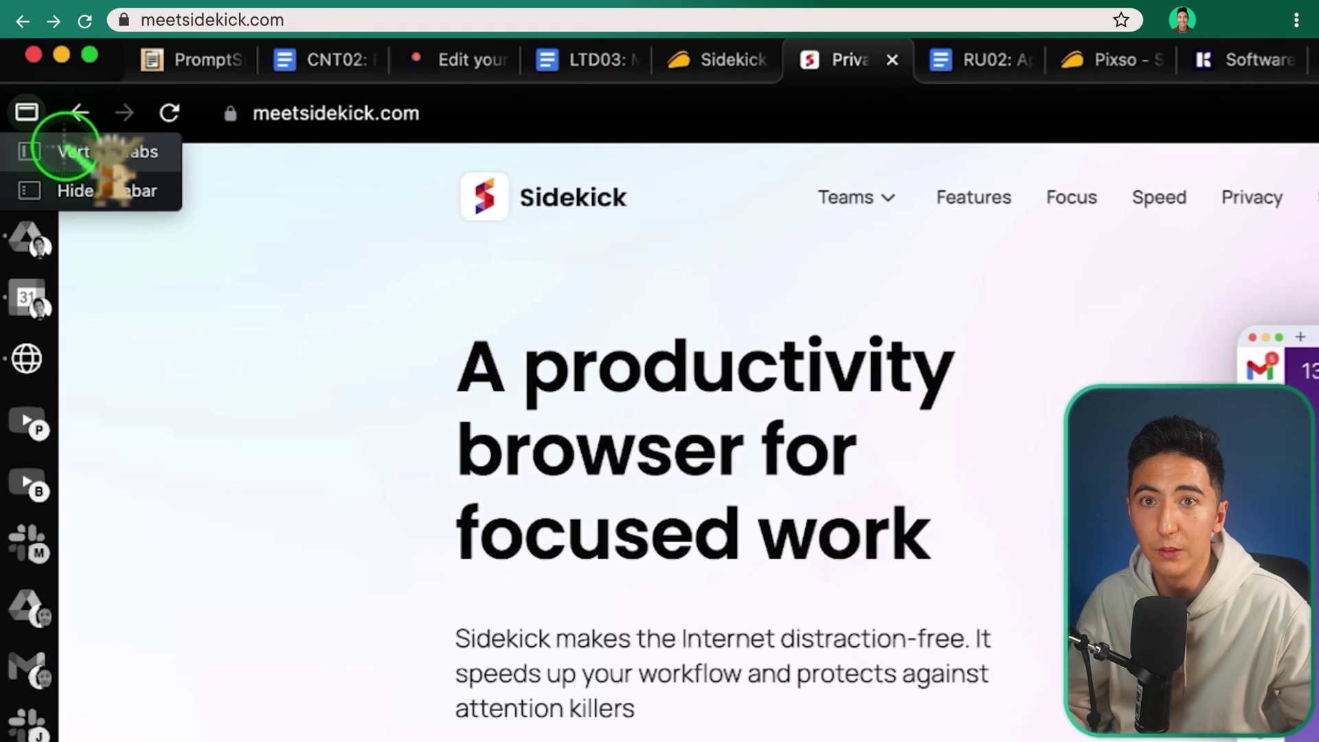
left_click(66, 151)
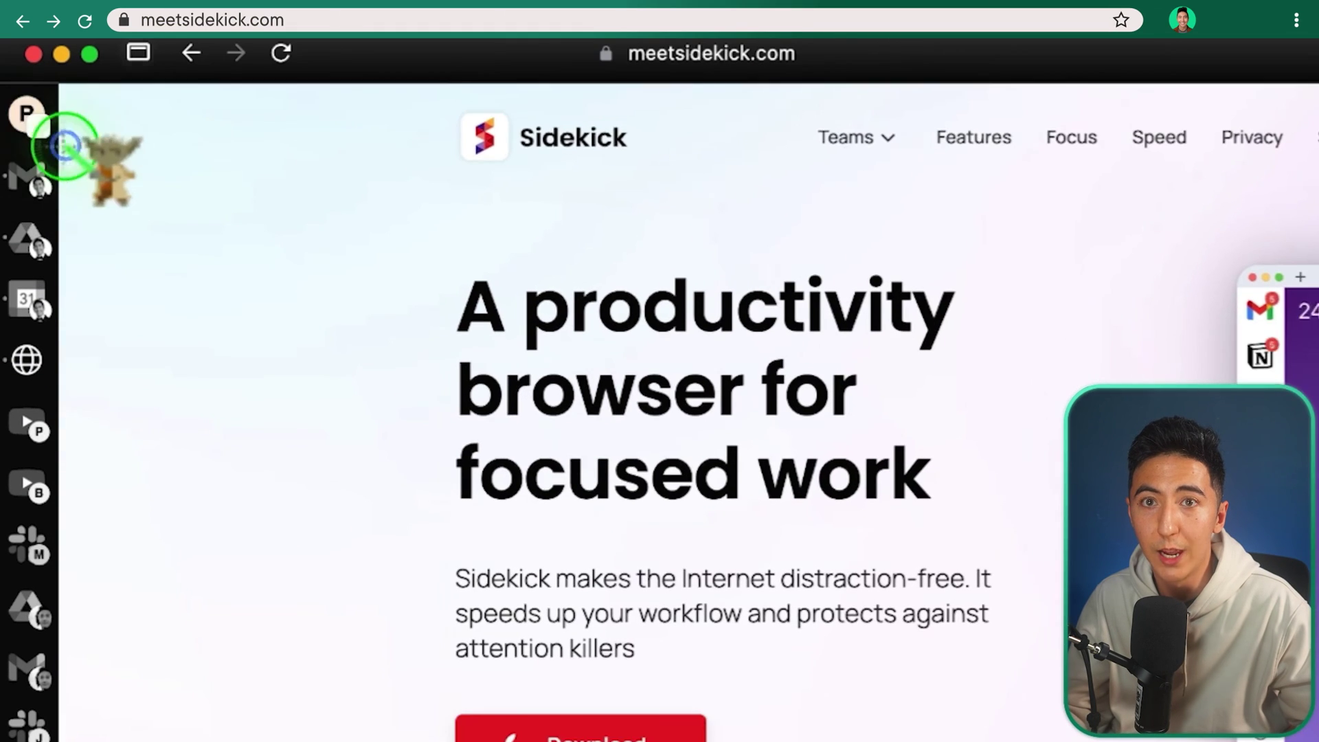
left_click(137, 52)
left_click(142, 89)
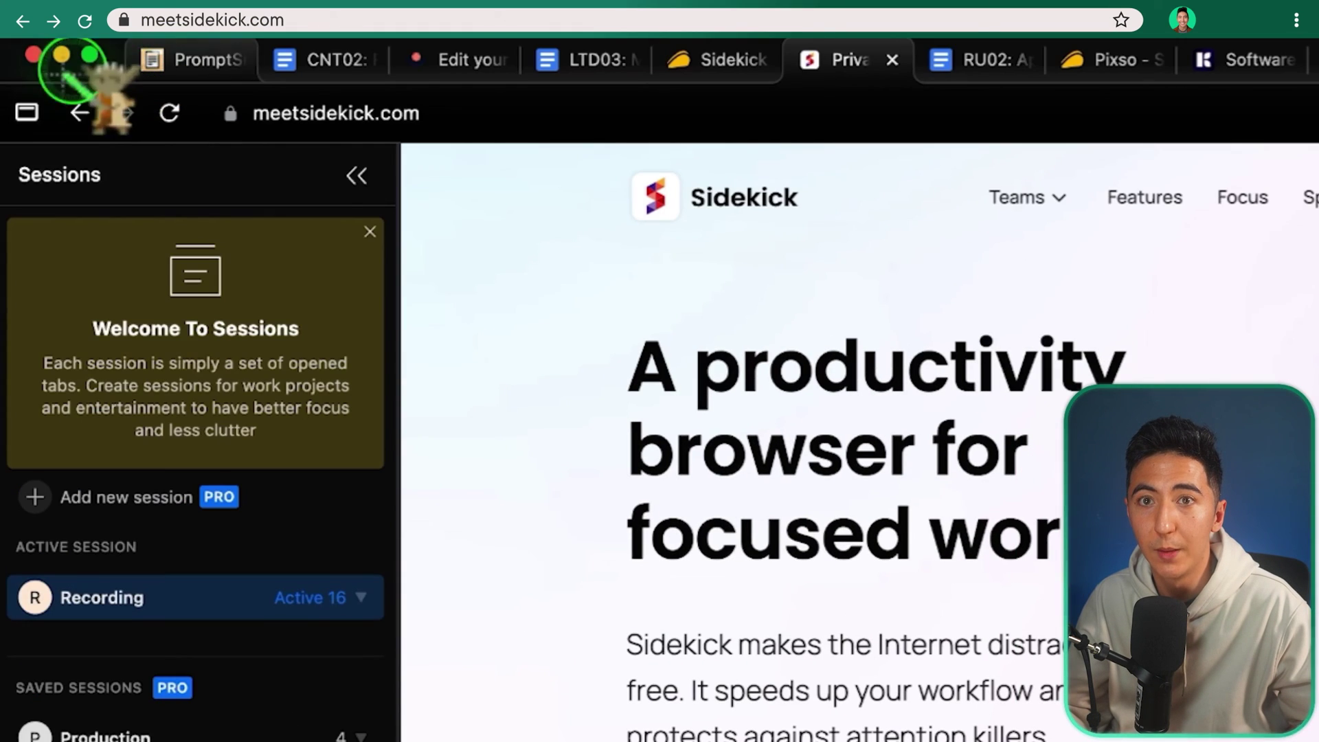
left_click(362, 175)
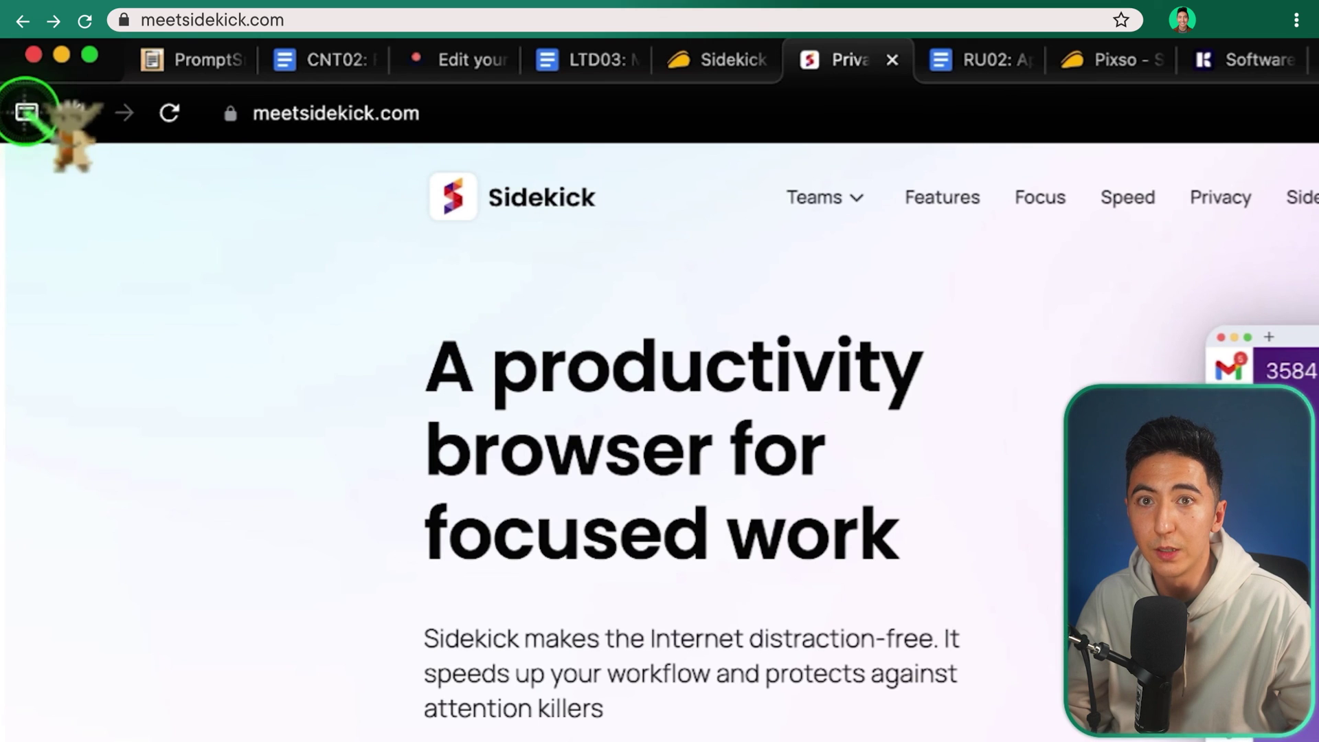
left_click(28, 111)
left_click(75, 145)
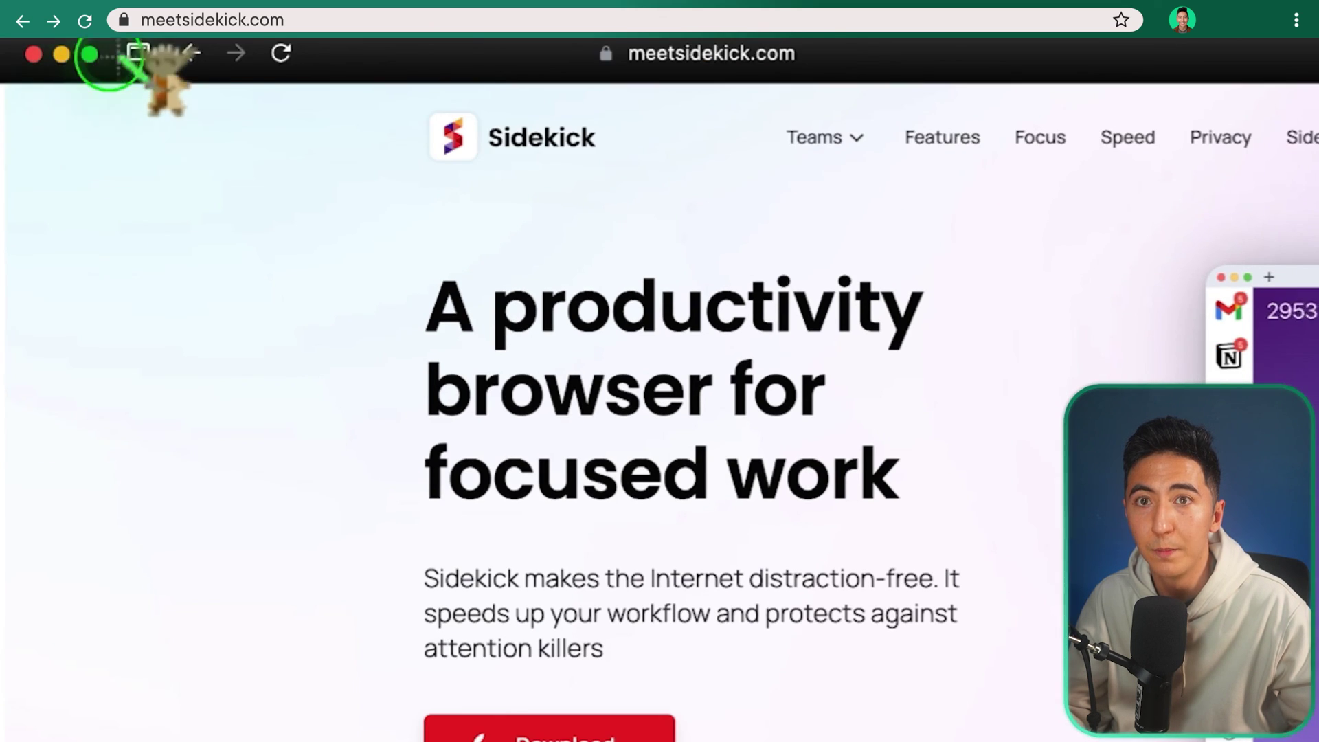
left_click(28, 110)
left_click(104, 180)
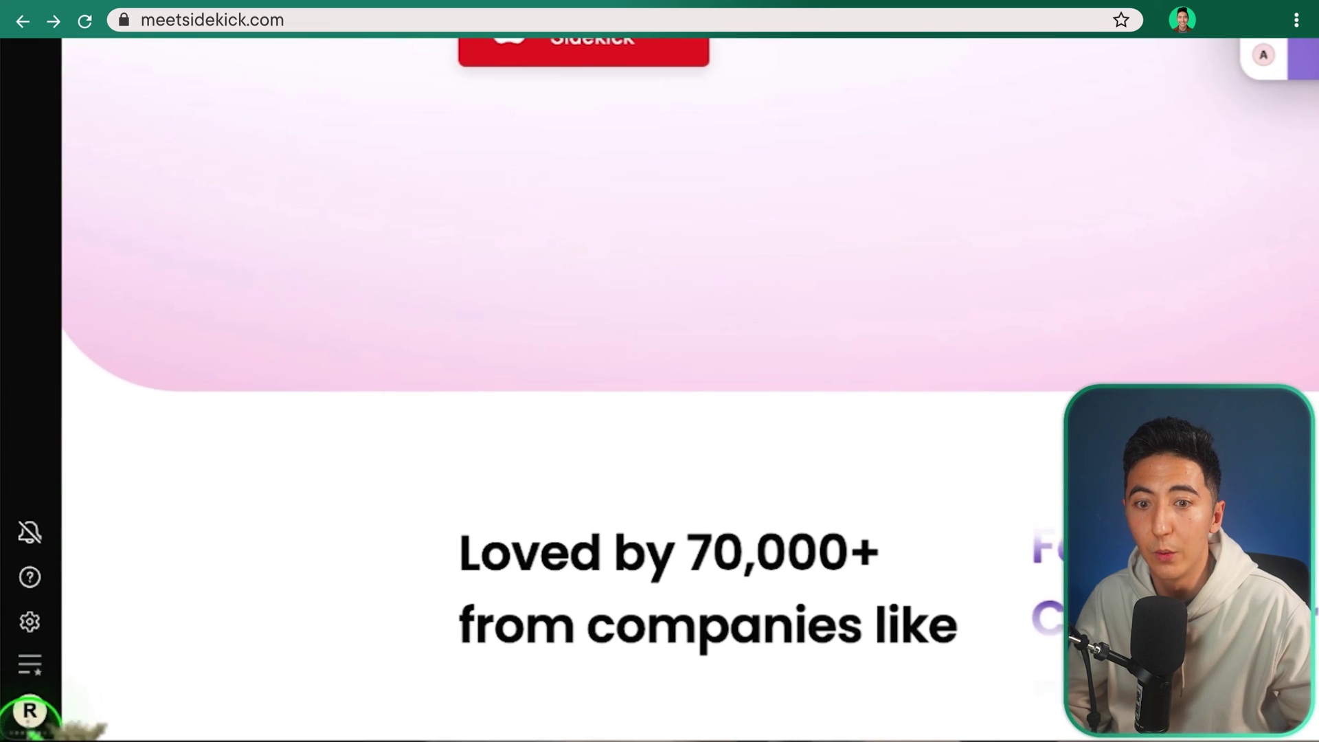
left_click(30, 662)
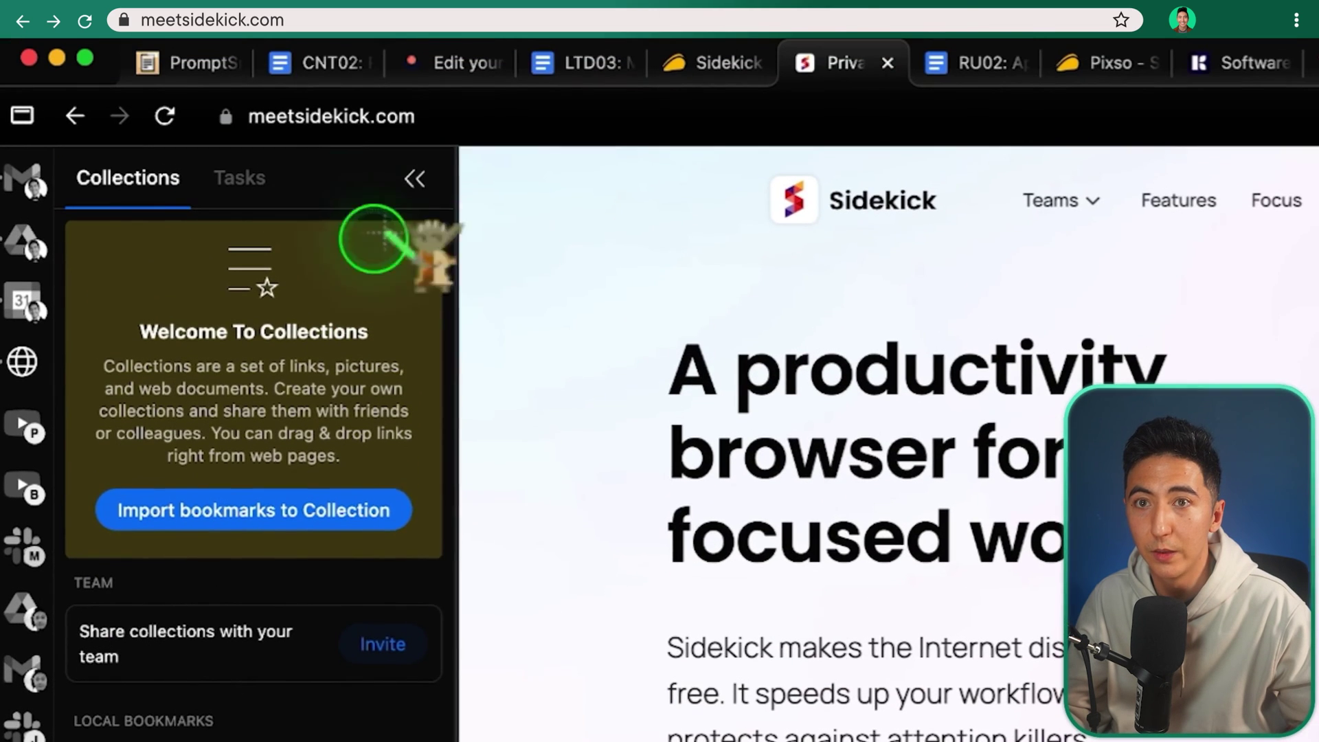
left_click(411, 180)
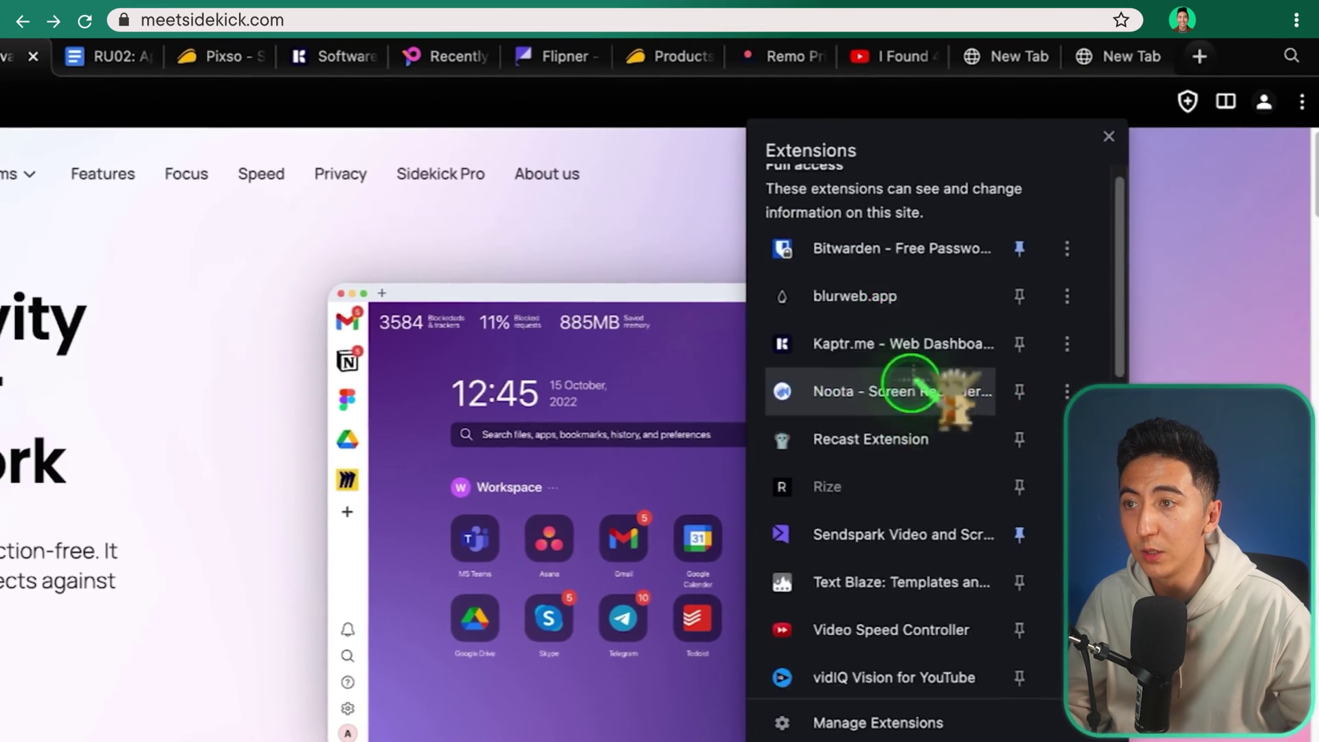
Step: Scroll through the Extensions list, then close it
scroll(1228, 393, "down", 4)
scroll(1223, 371, "up", 4)
scroll(1219, 357, "down", 1)
scroll(912, 343, "down", 5)
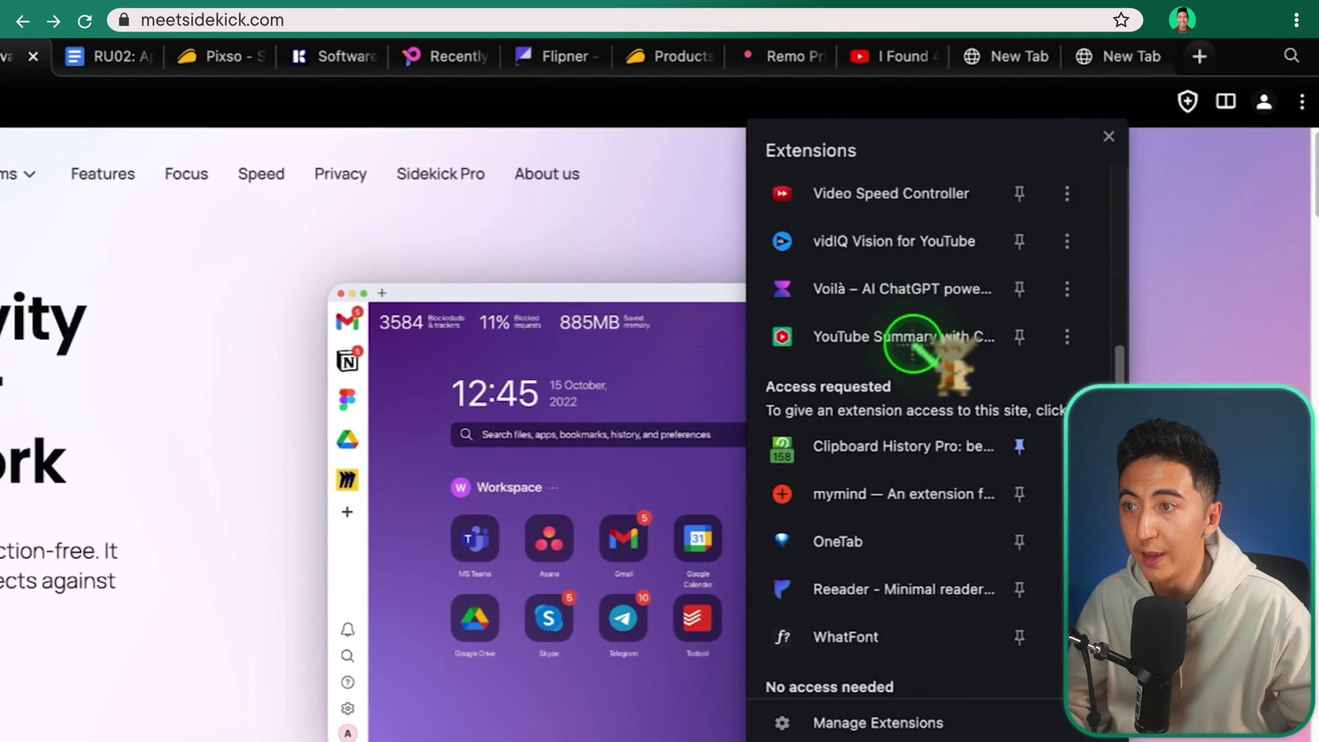
scroll(934, 350, "up", 6)
left_click(1106, 103)
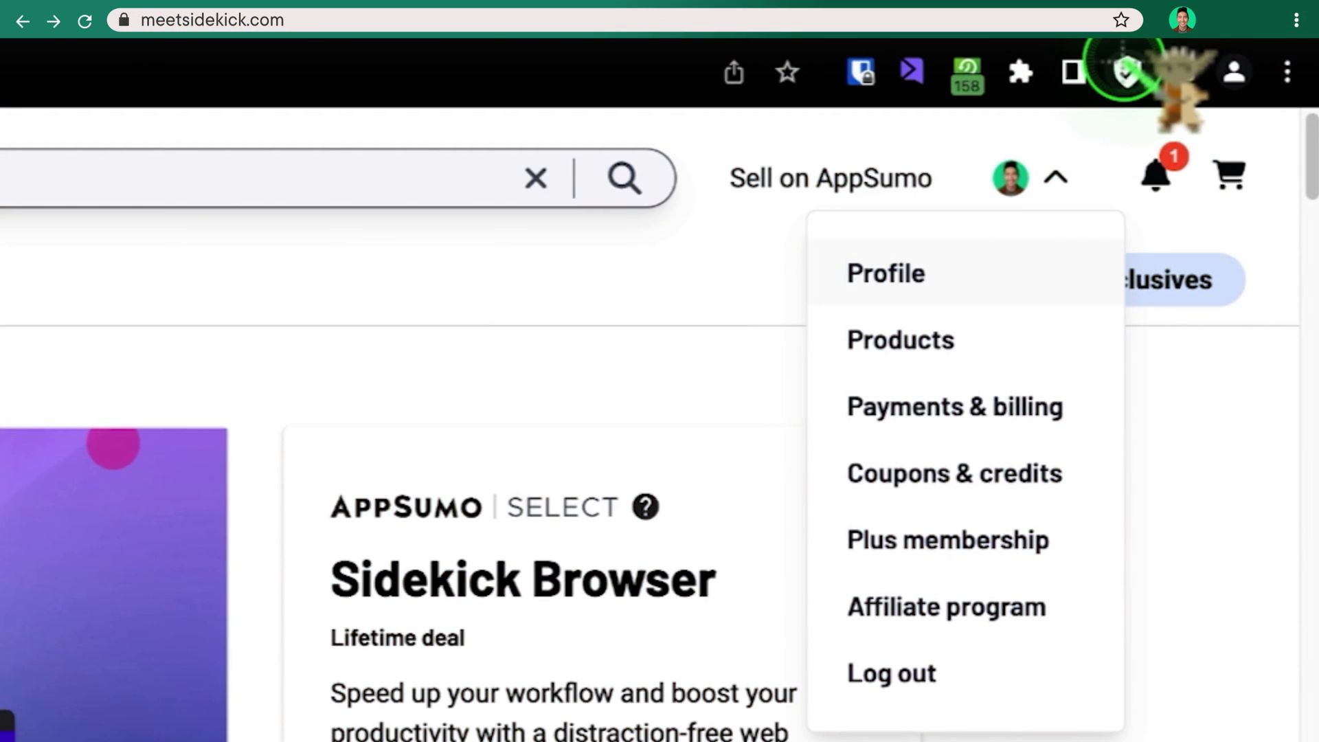
Step: Toggle Block Ads for appsumo.com, leaving it on, and show the workspace menu
left_click(1124, 70)
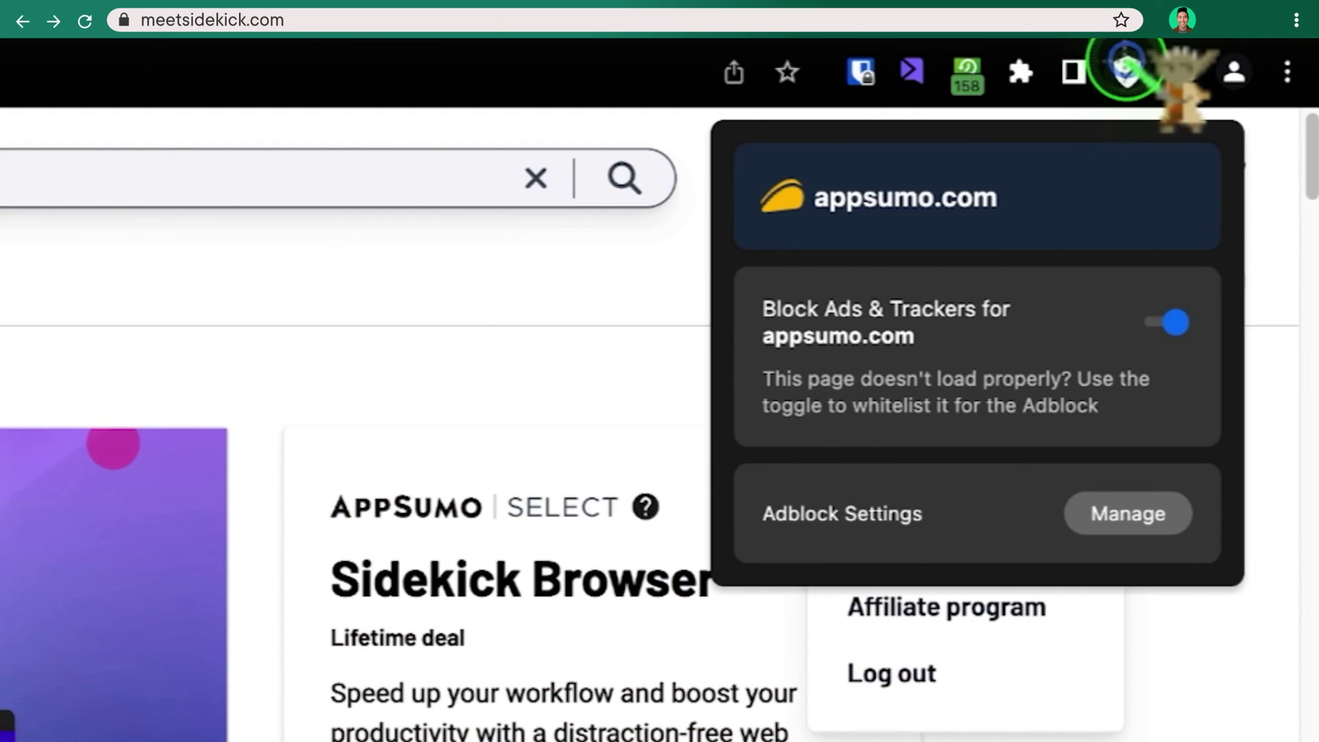
left_click(1183, 328)
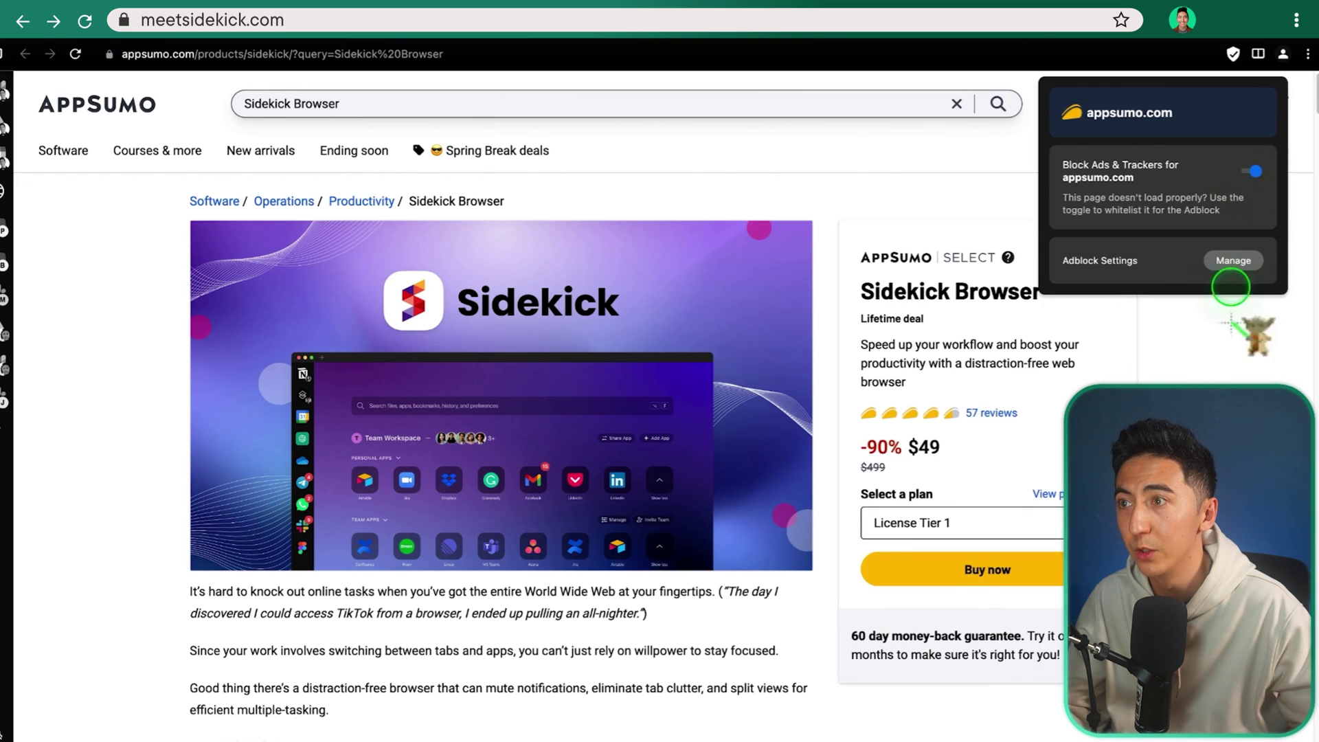
left_click(1282, 53)
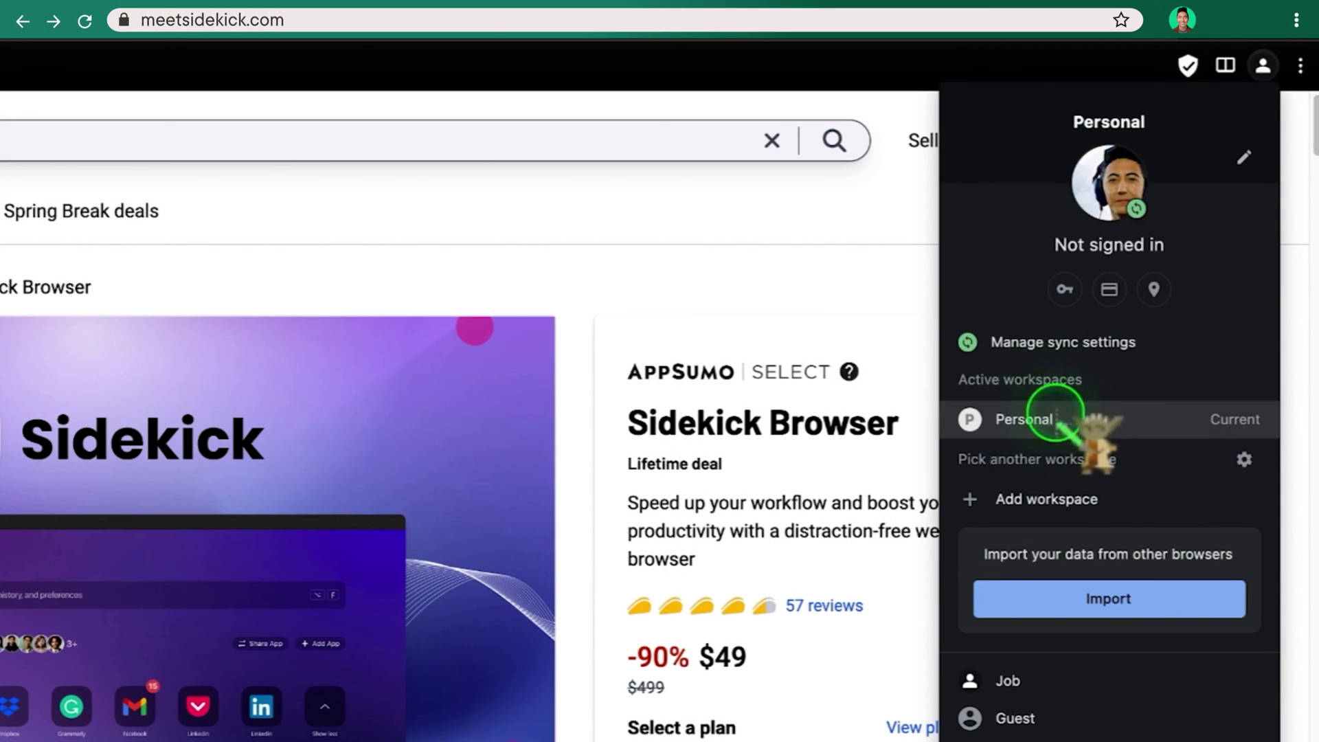
Step: Create a workspace named 'Job', then look through and close the add-app catalogue
left_click(1061, 500)
type("Job")
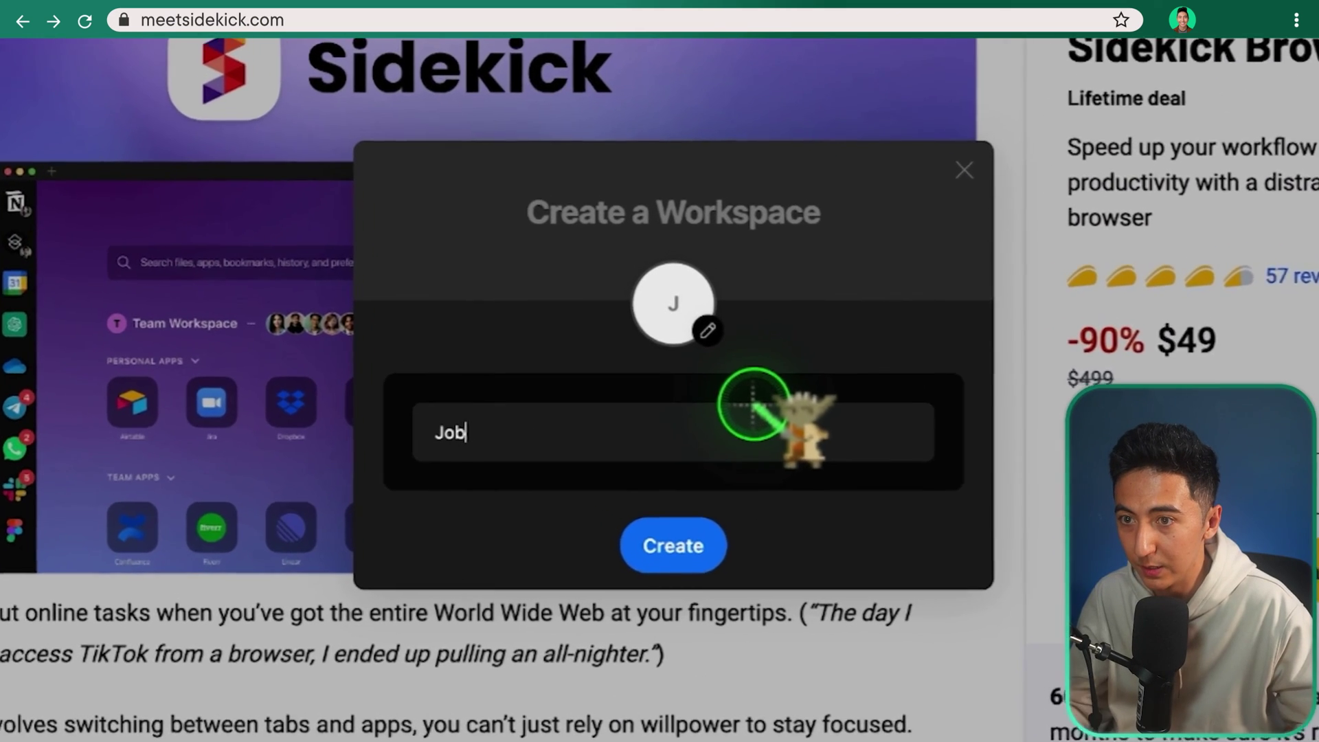
left_click(669, 544)
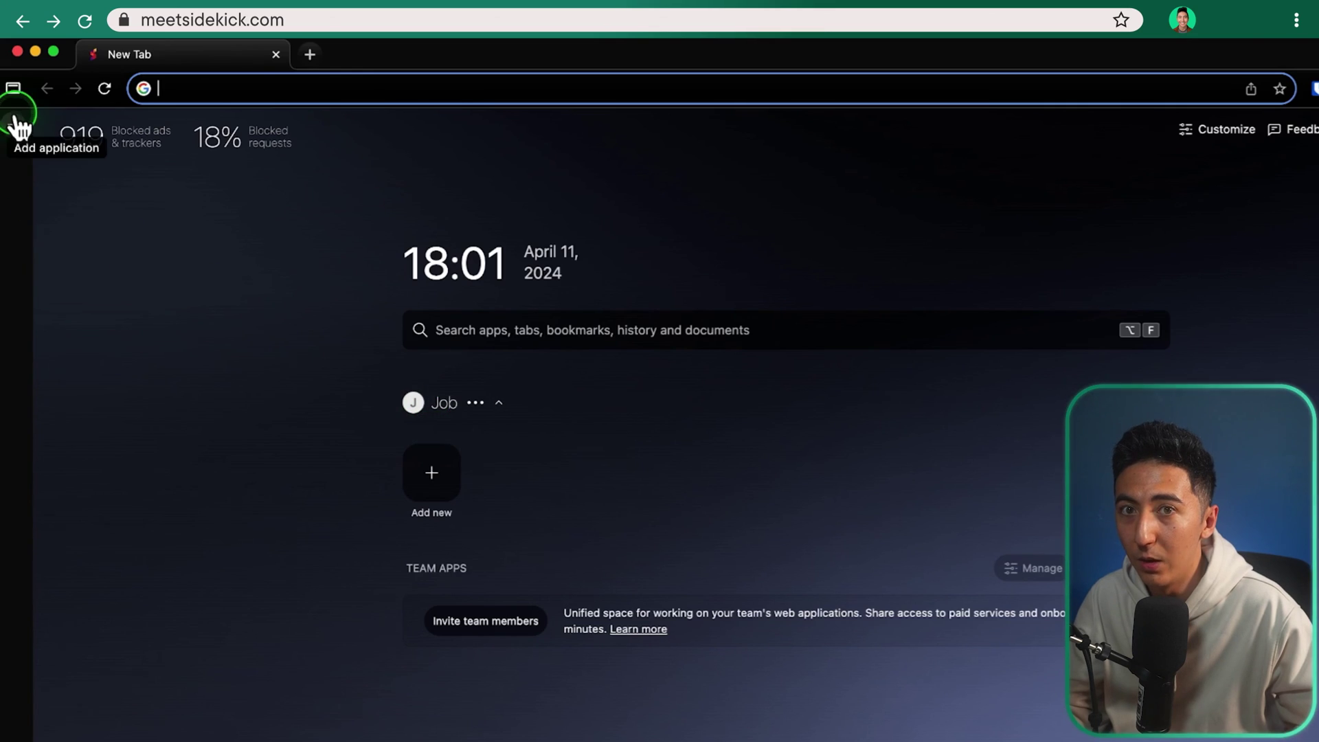
left_click(18, 125)
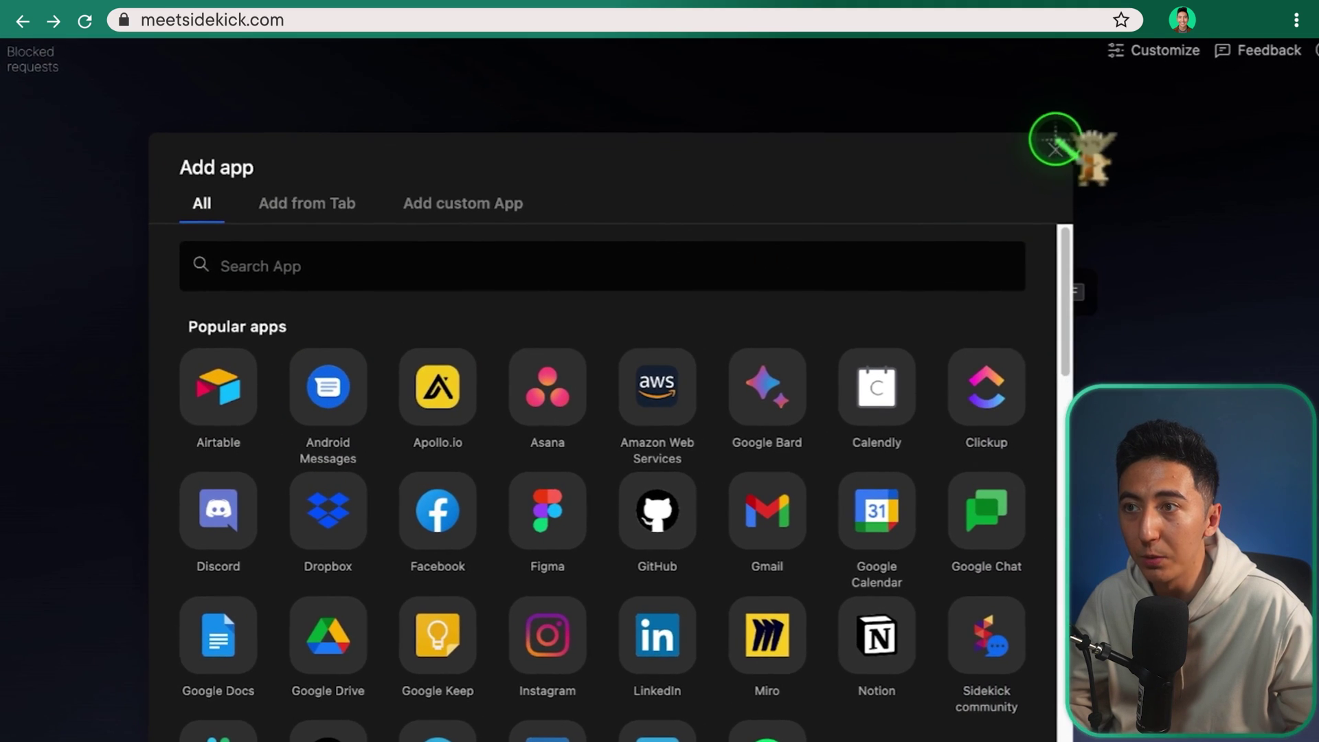
left_click(1134, 212)
Step: Bring up the workspace menu from the profile icon
left_click(1260, 113)
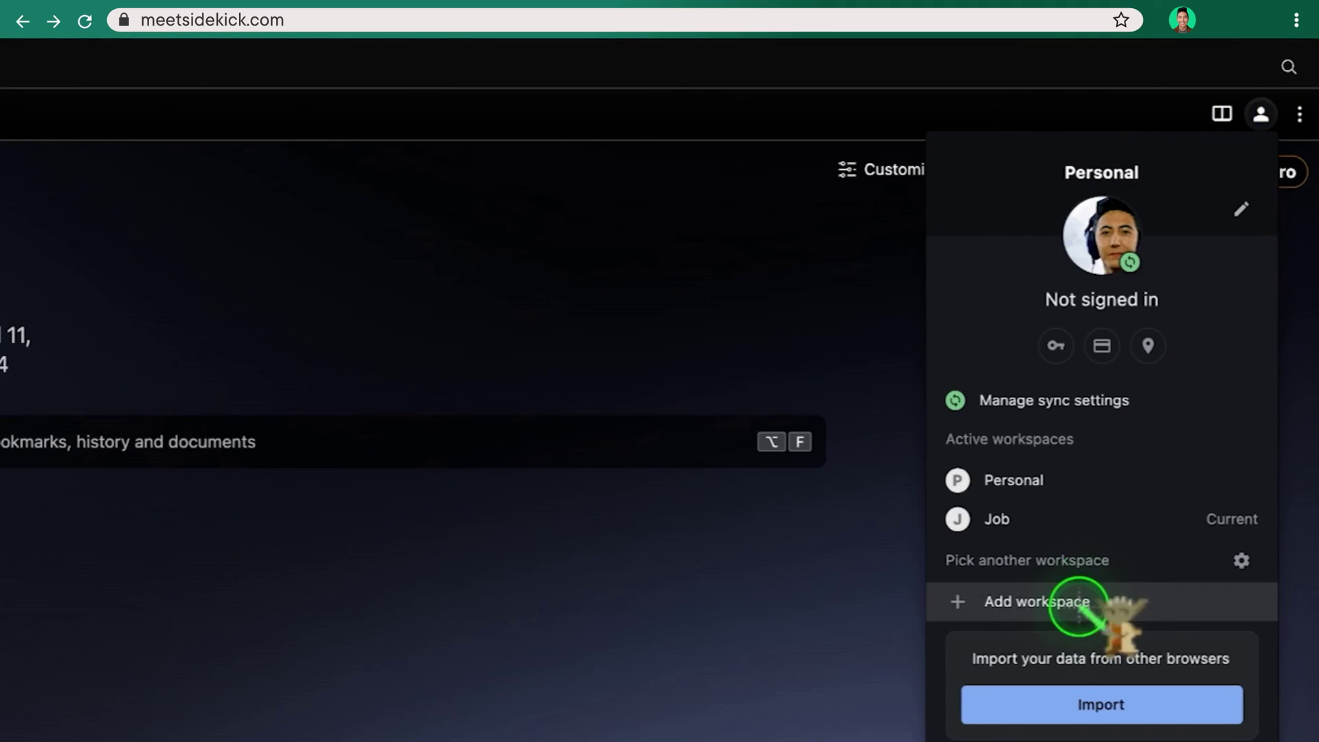